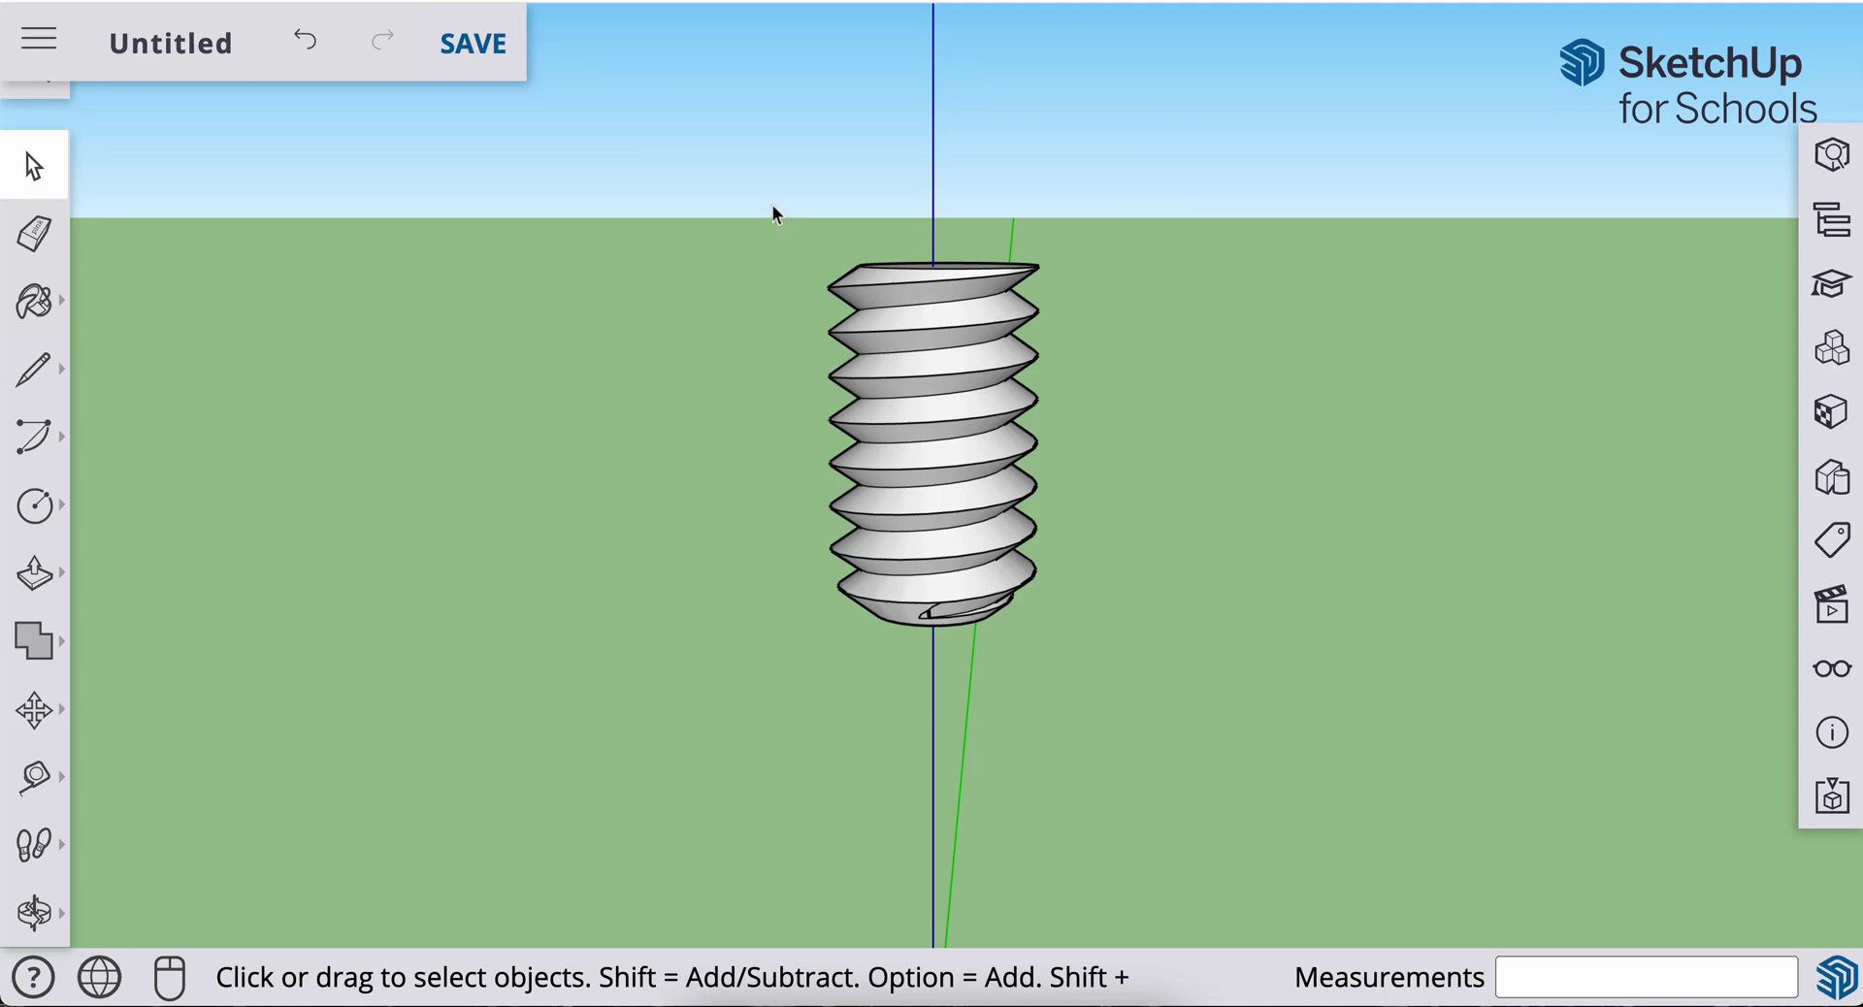
# - Box-select the entire threaded screw and combine it into one group with Make Group
pyautogui.moveTo(772, 203)
pyautogui.mouseDown()
pyautogui.moveTo(1213, 539)
pyautogui.moveTo(1179, 713)
pyautogui.mouseUp()
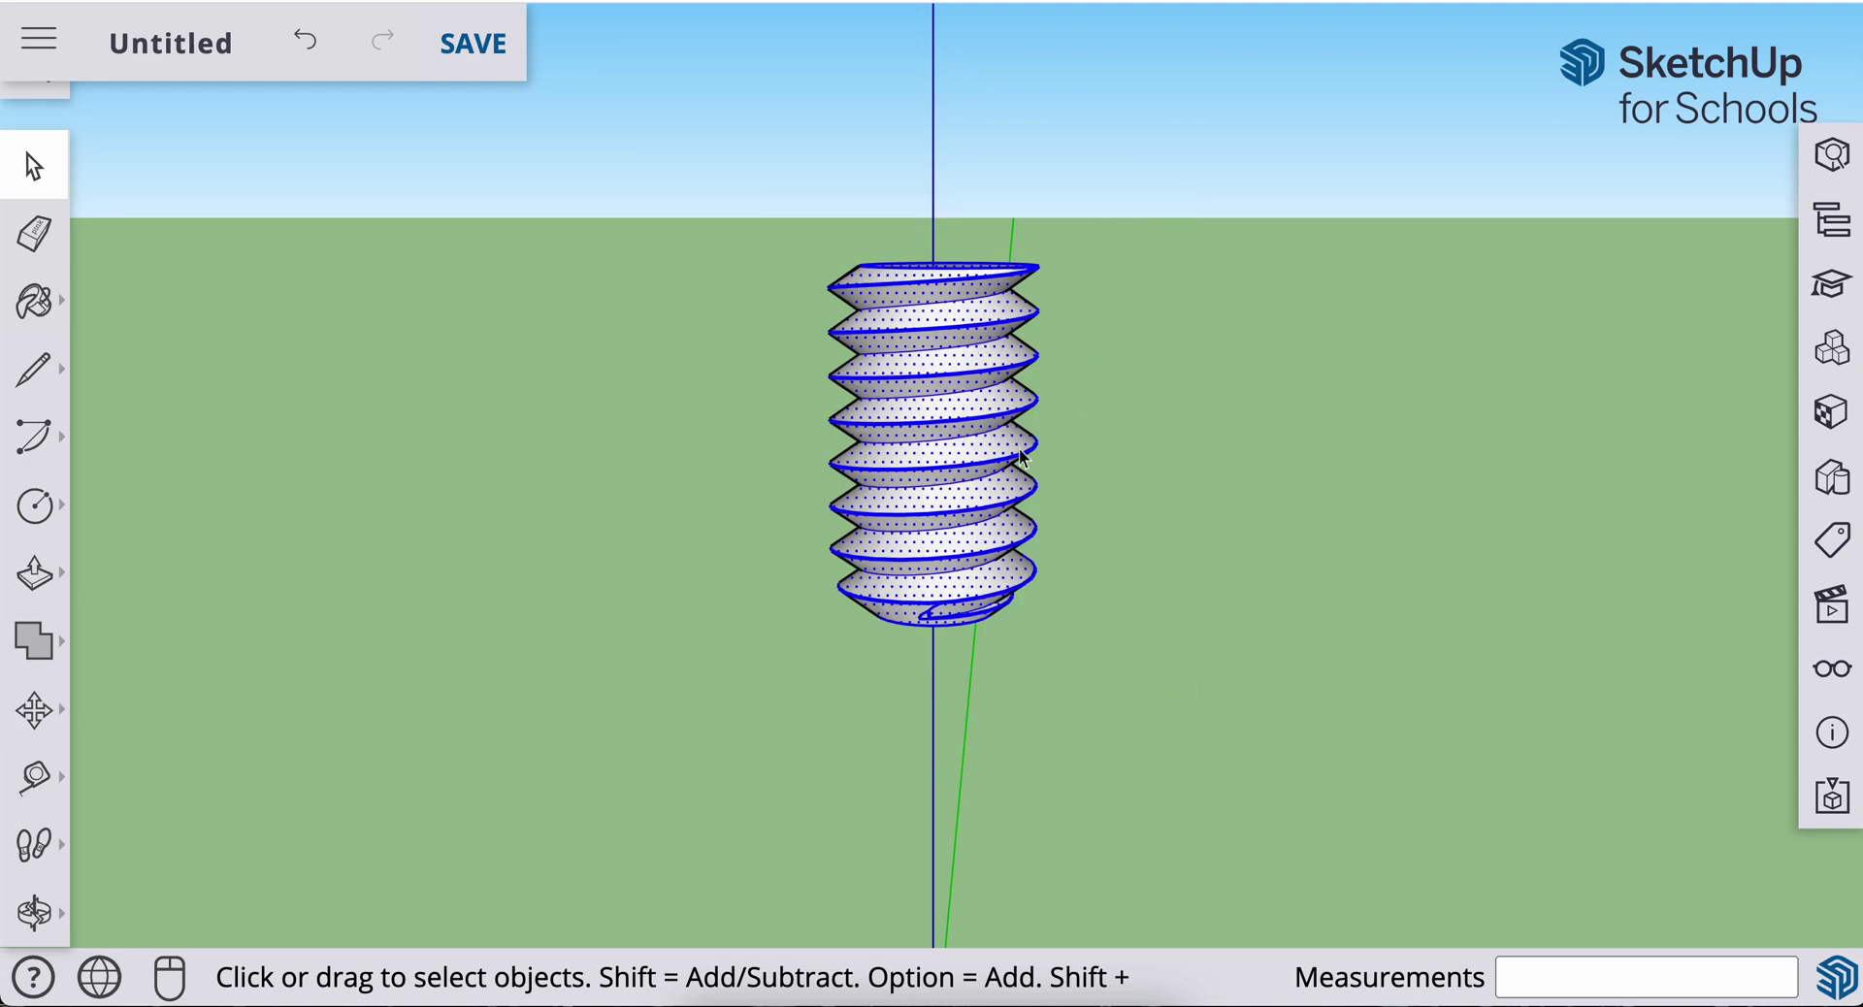
pyautogui.rightClick(982, 446)
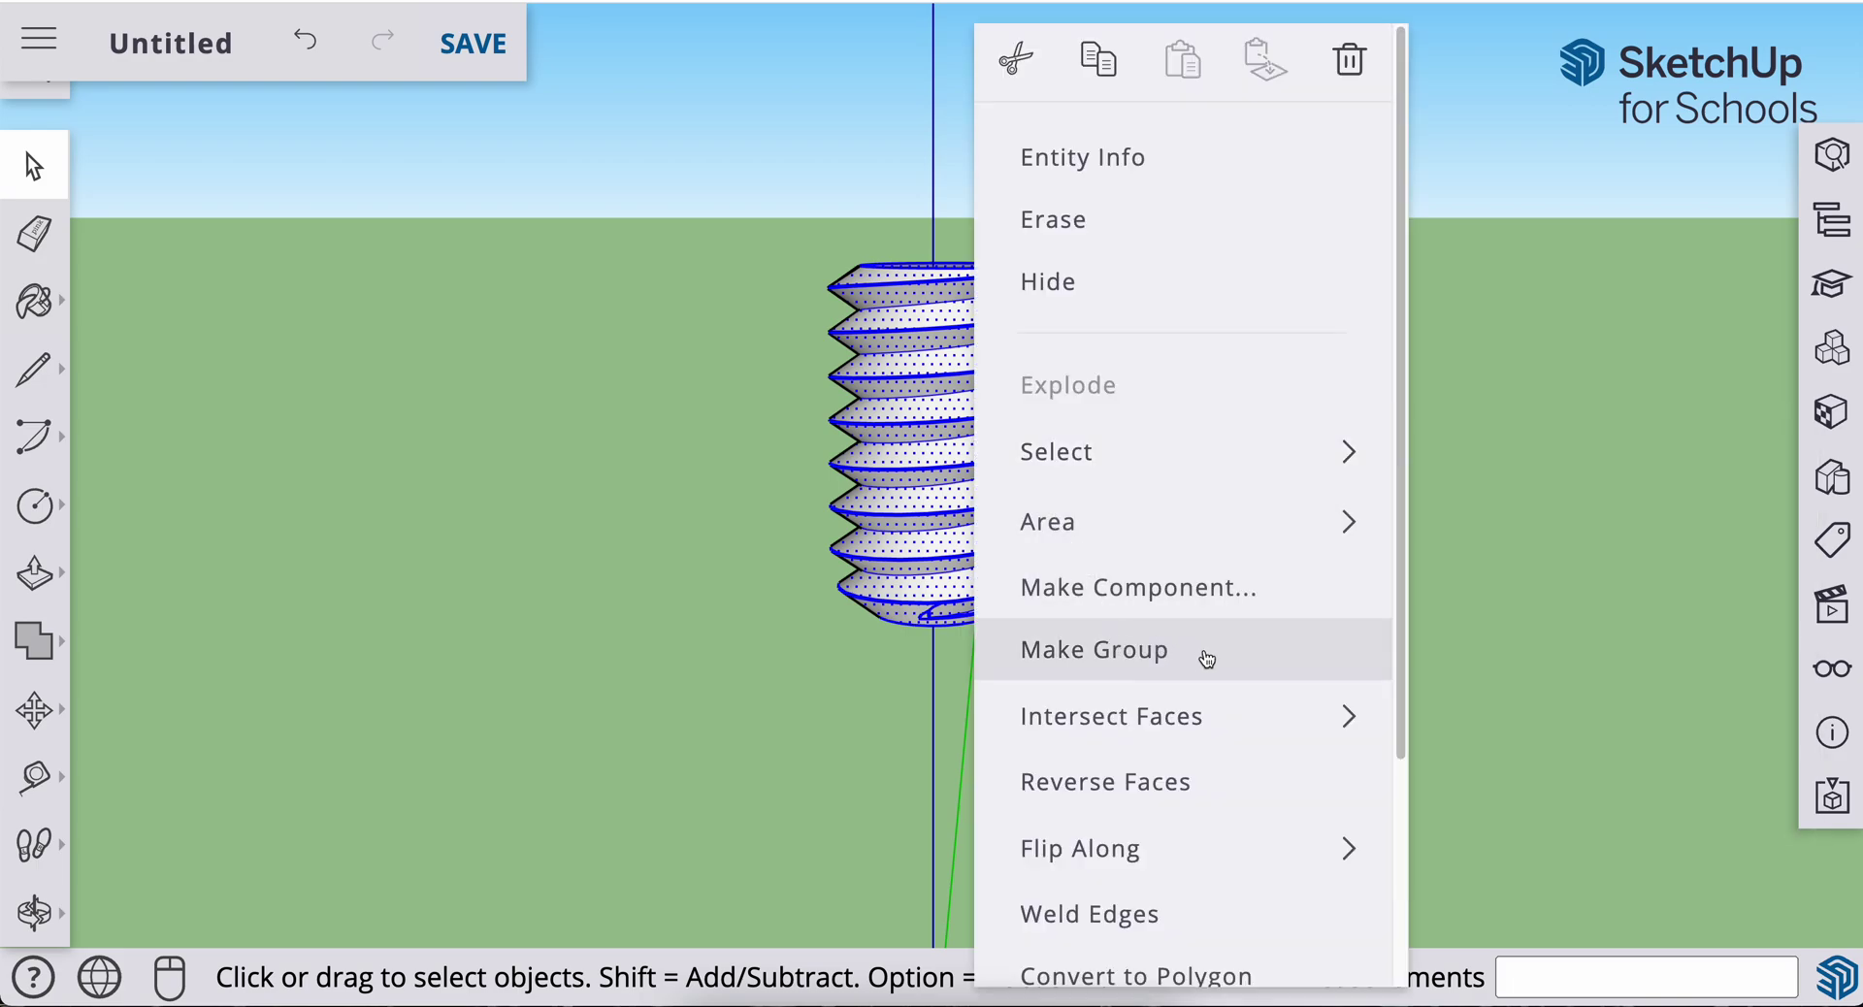
pyautogui.click(1207, 659)
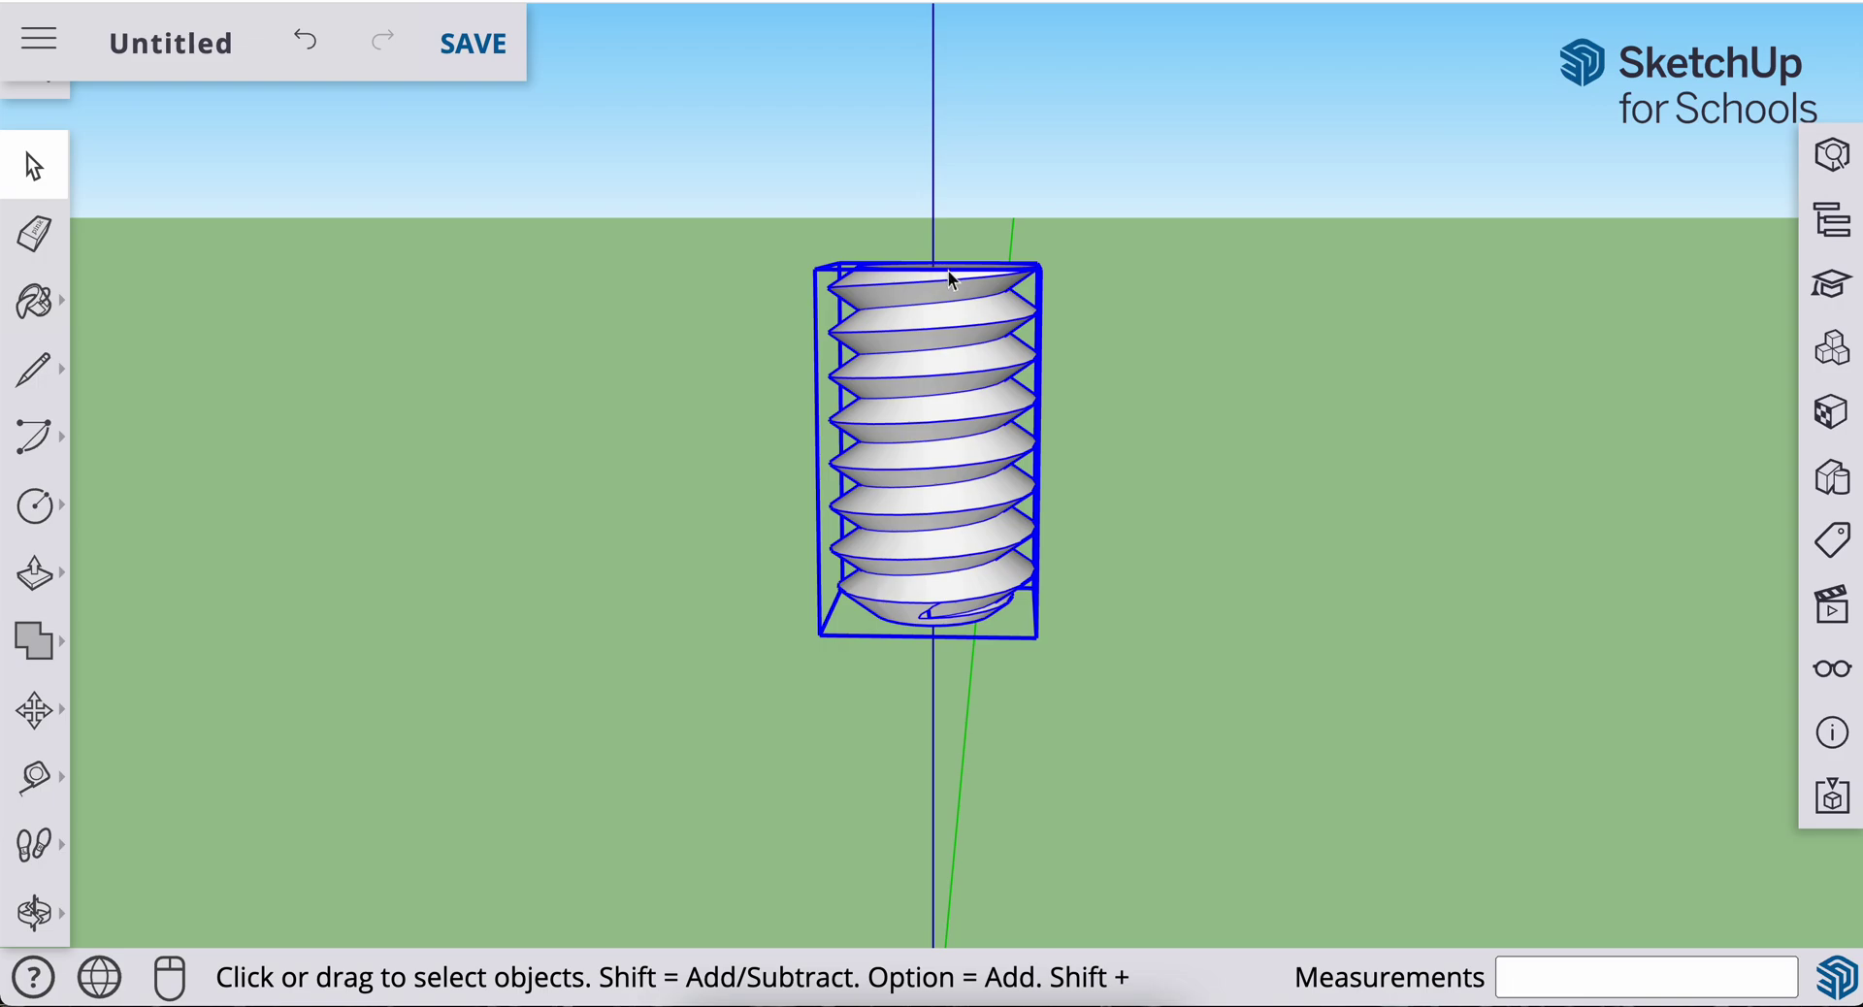
# - Orbit down onto the grouped screw and clear the selection
pyautogui.press('o')
pyautogui.moveTo(1065, 275); pyautogui.dragTo(949, 636)
pyautogui.press('space')
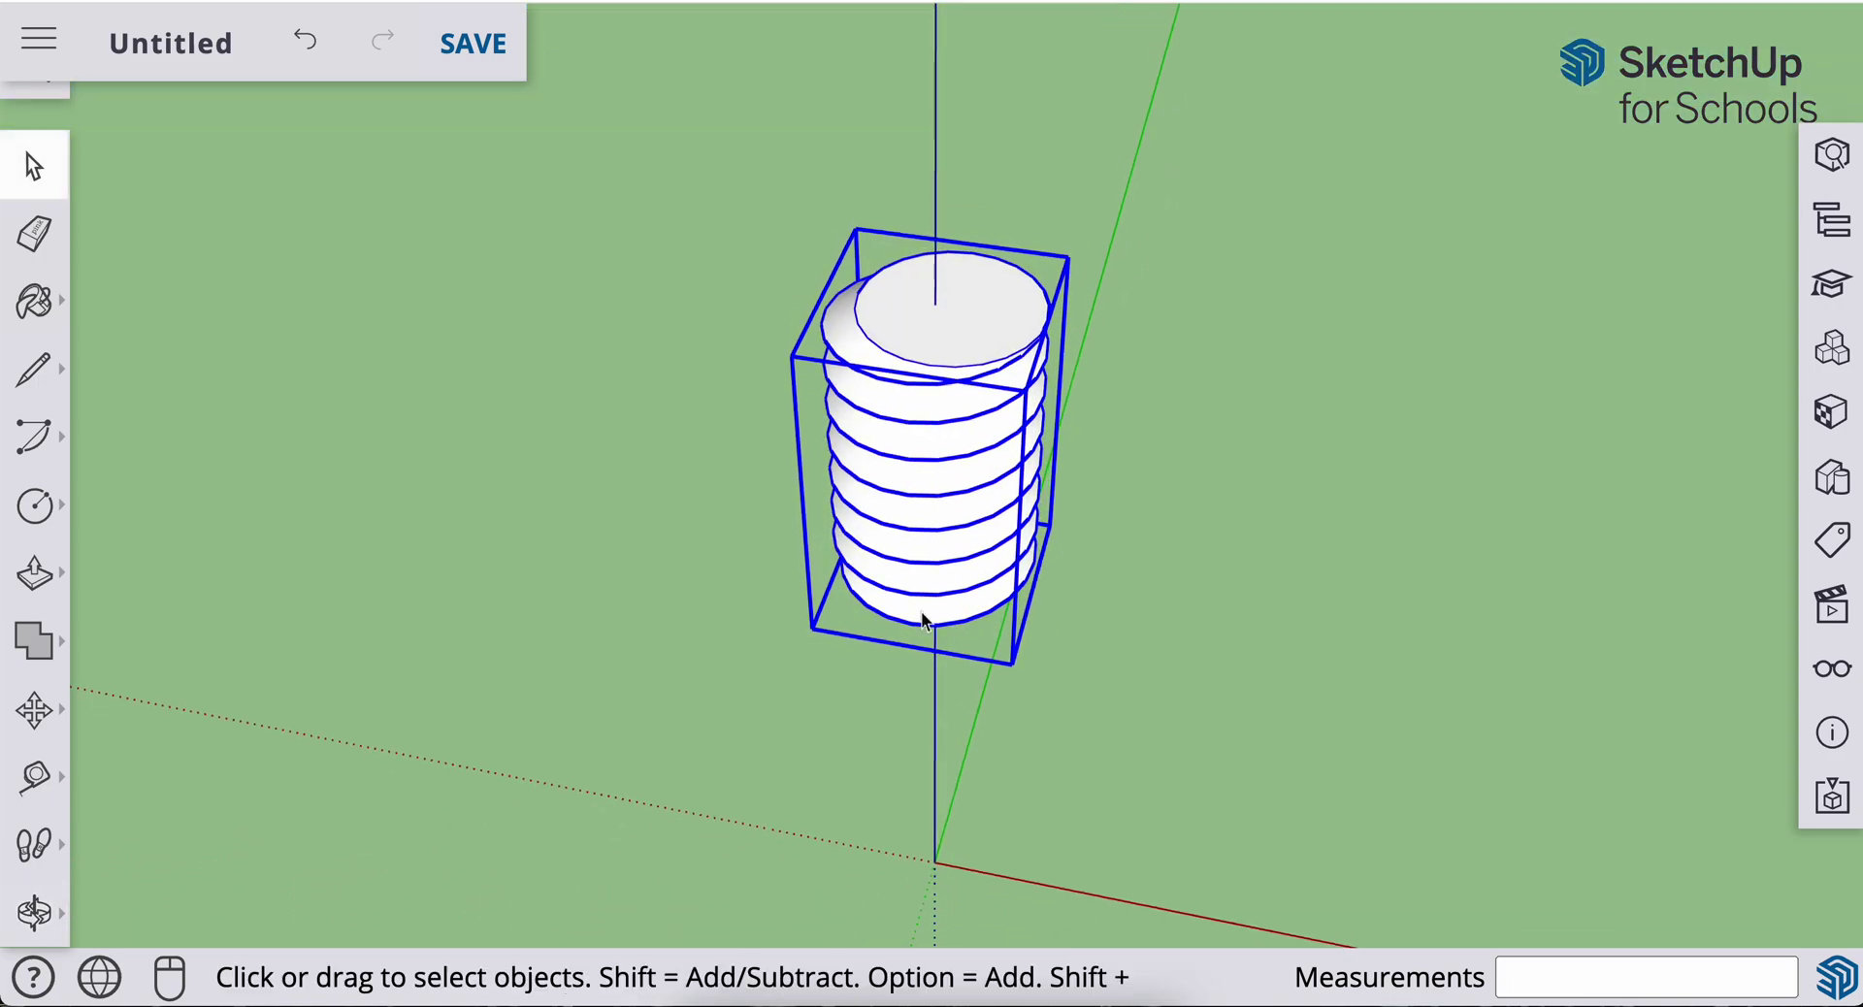
pyautogui.click(598, 367)
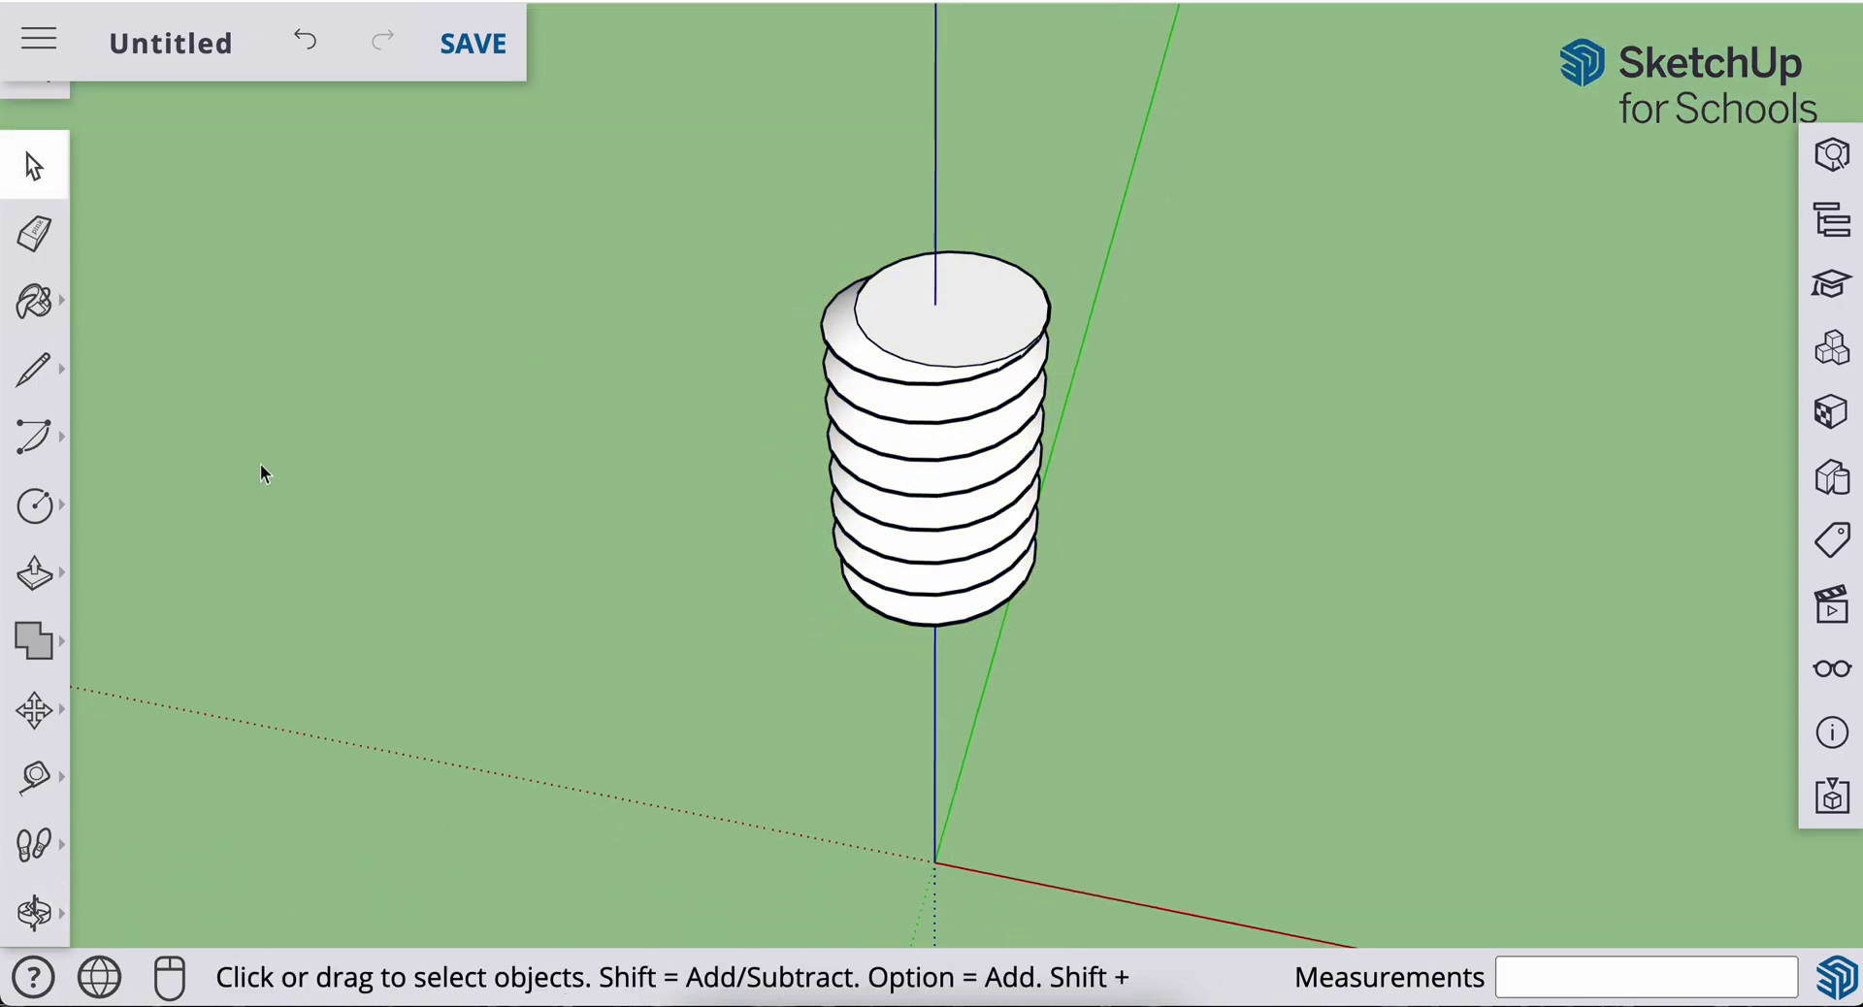
# - Choose the Polygon tool and settle its side count on 6, after trying 3 and 7
pyautogui.click(35, 504)
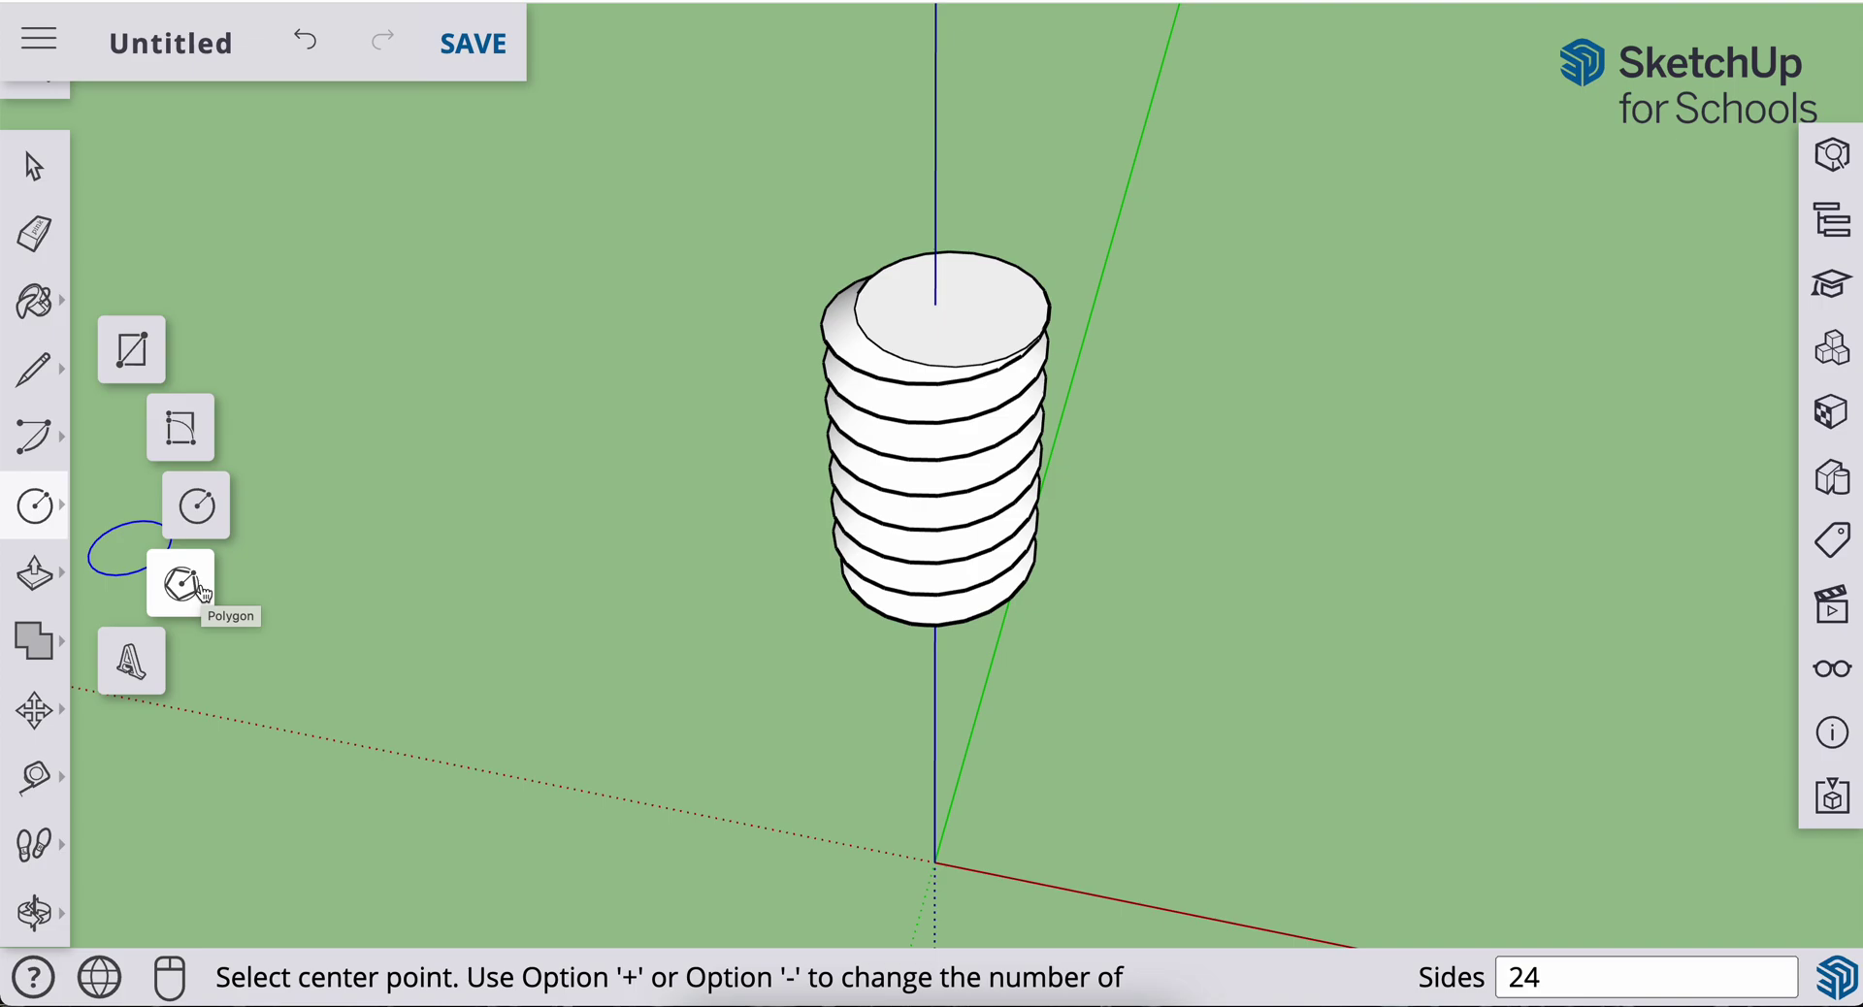
pyautogui.click(184, 584)
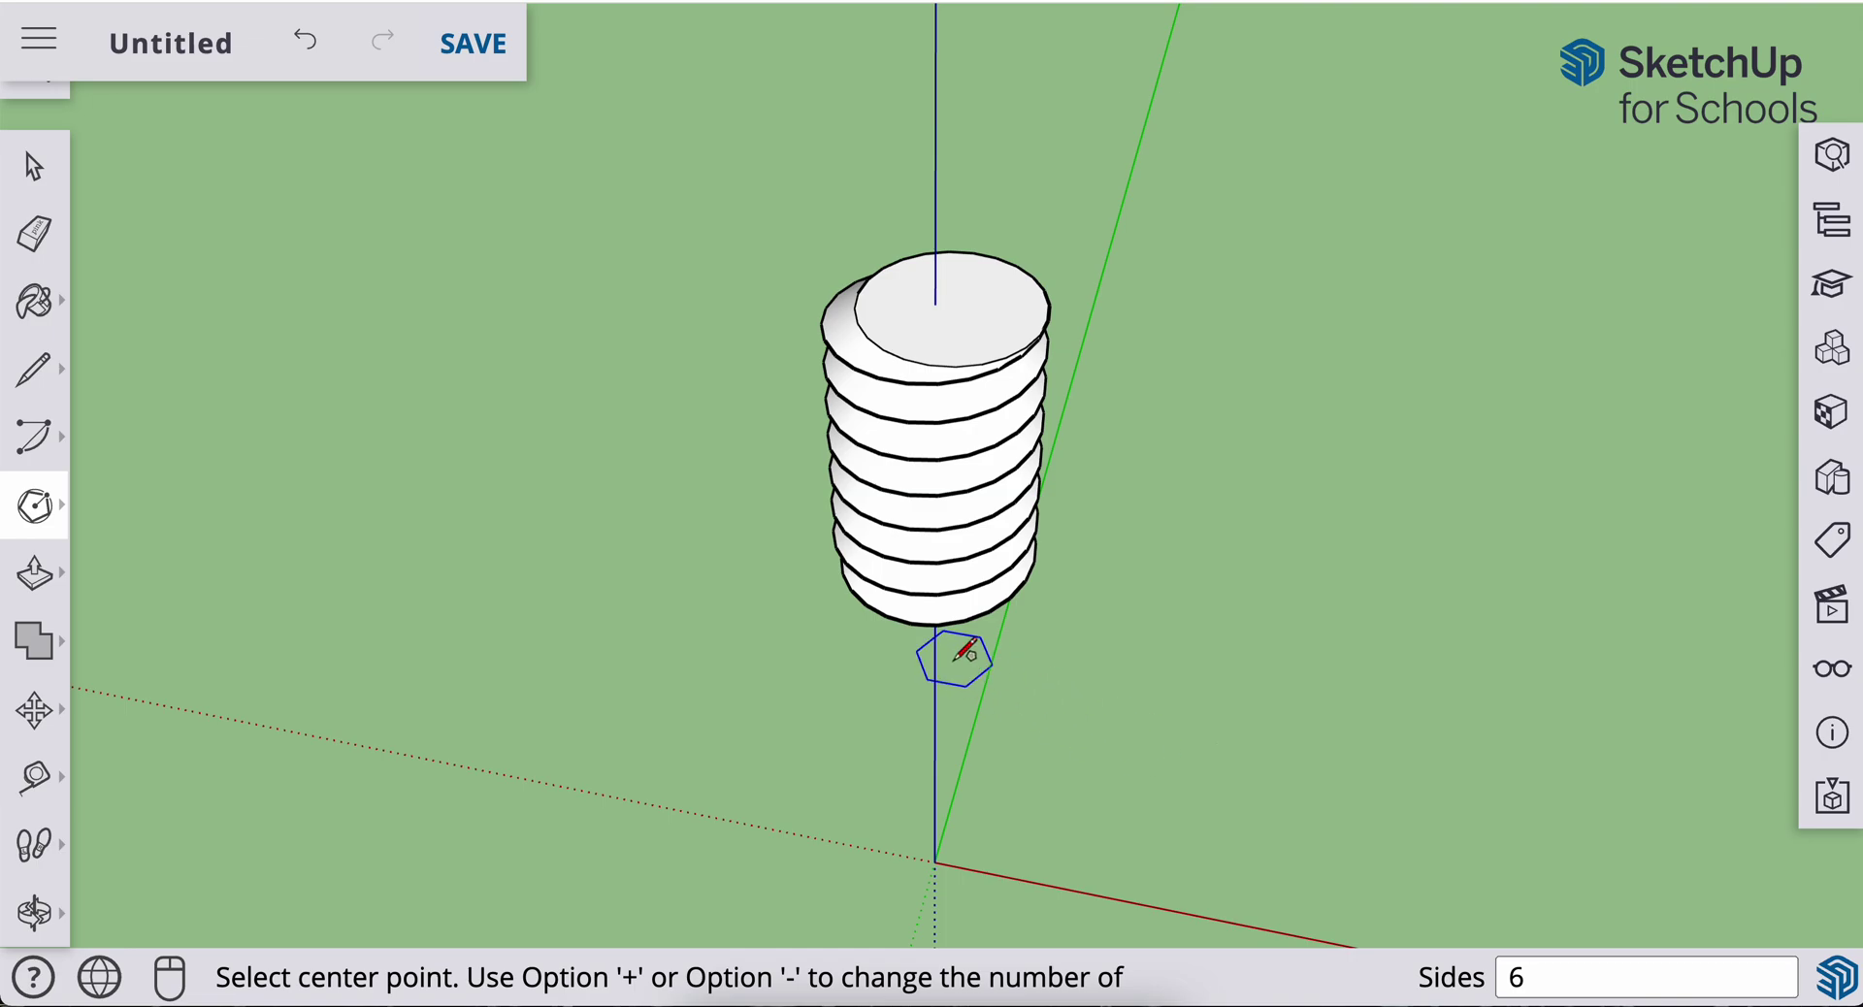
pyautogui.write('3')
pyautogui.press('Return')
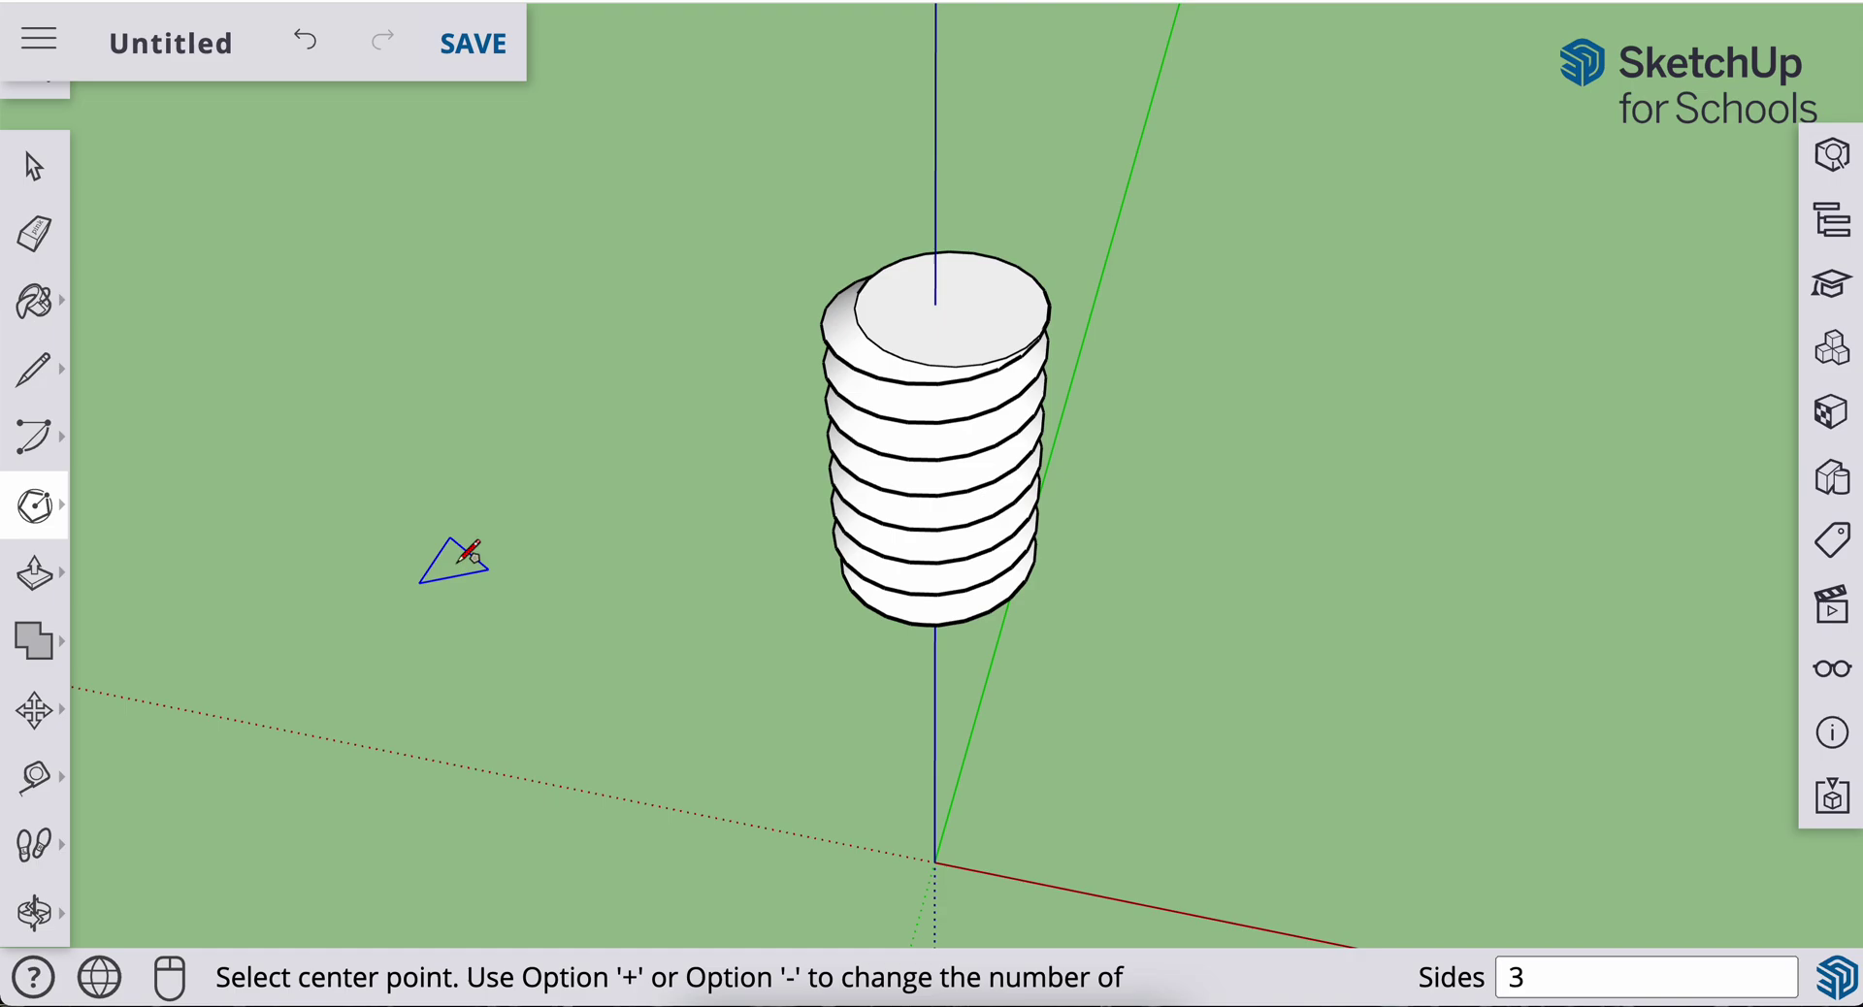
pyautogui.write('7')
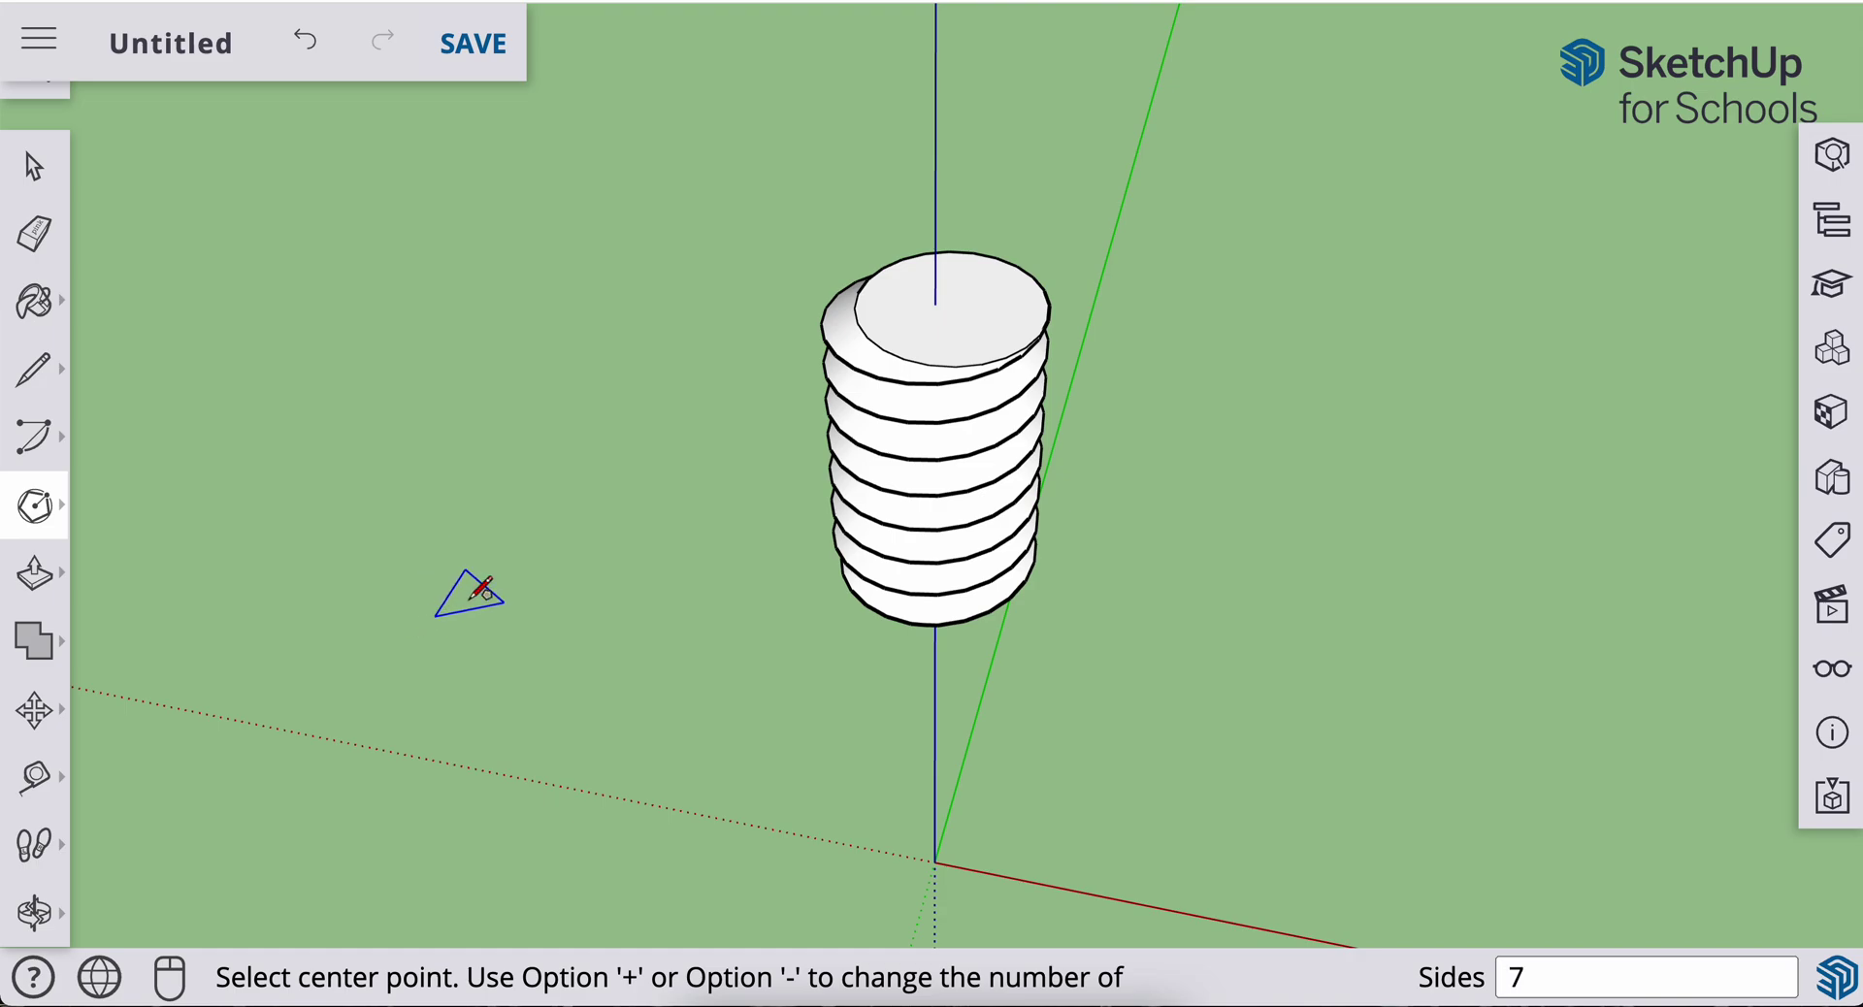
pyautogui.press('Return')
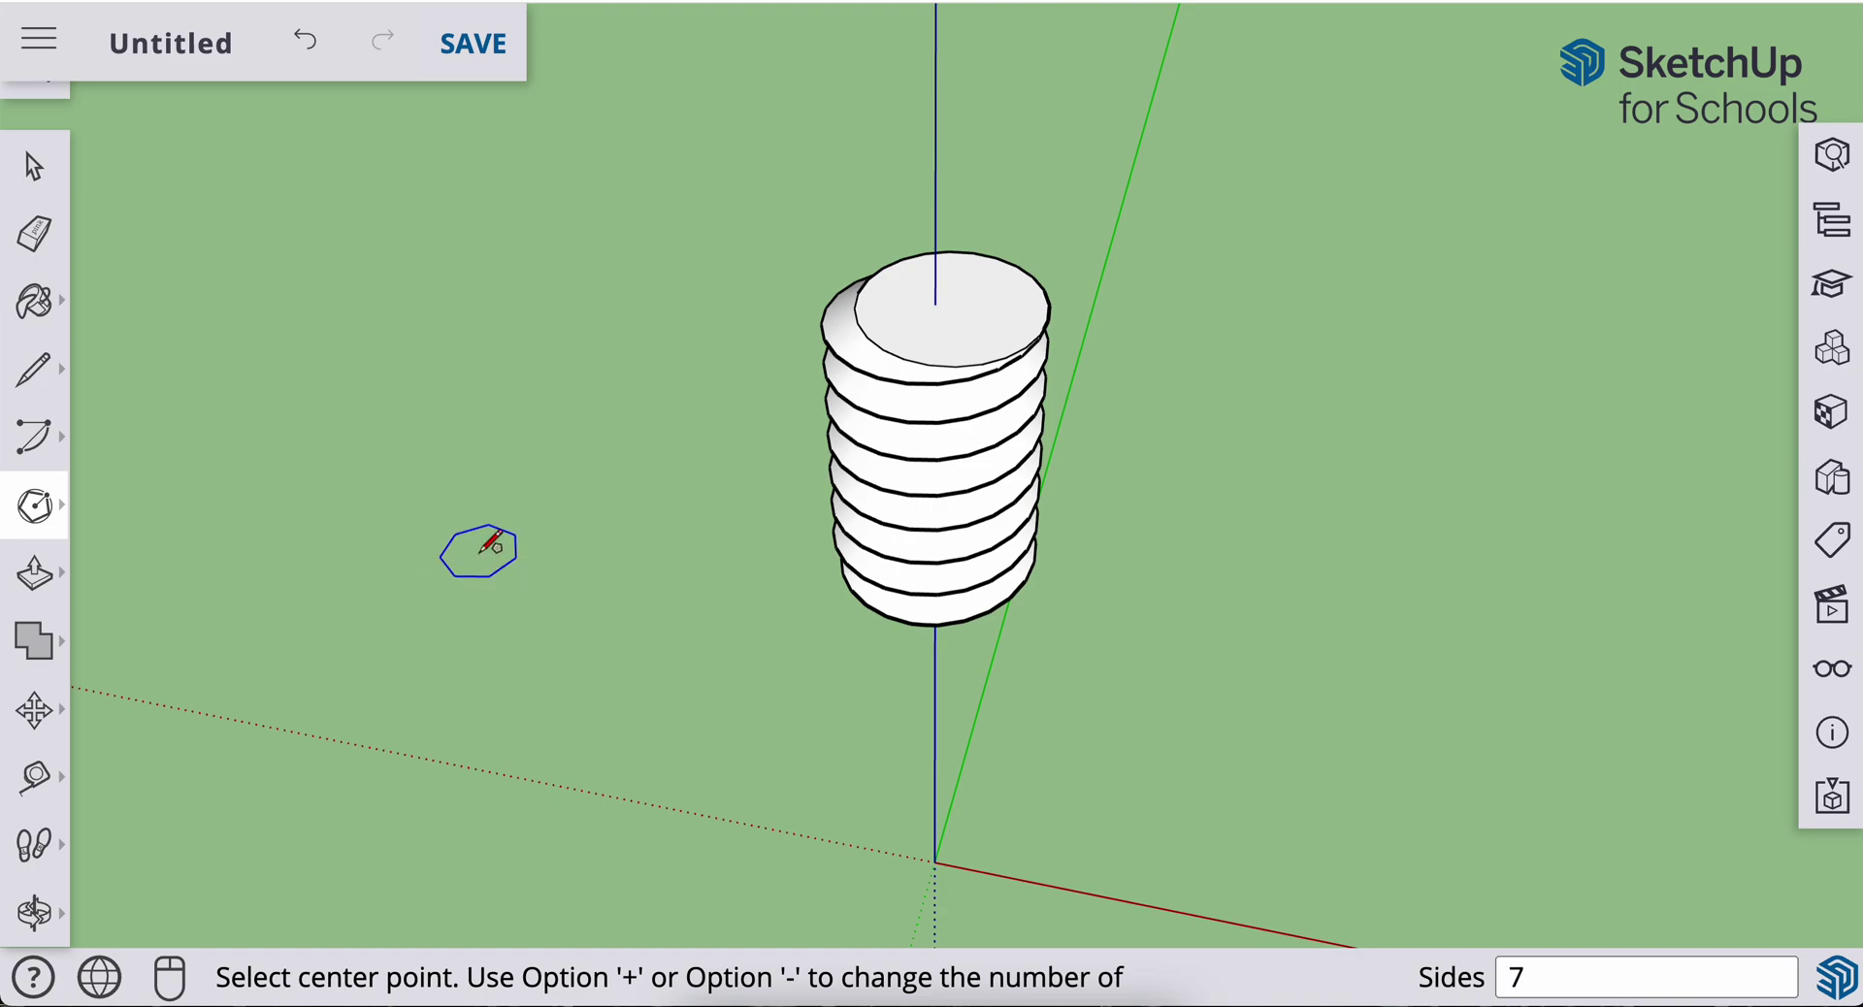
pyautogui.write('6')
pyautogui.press('Return')
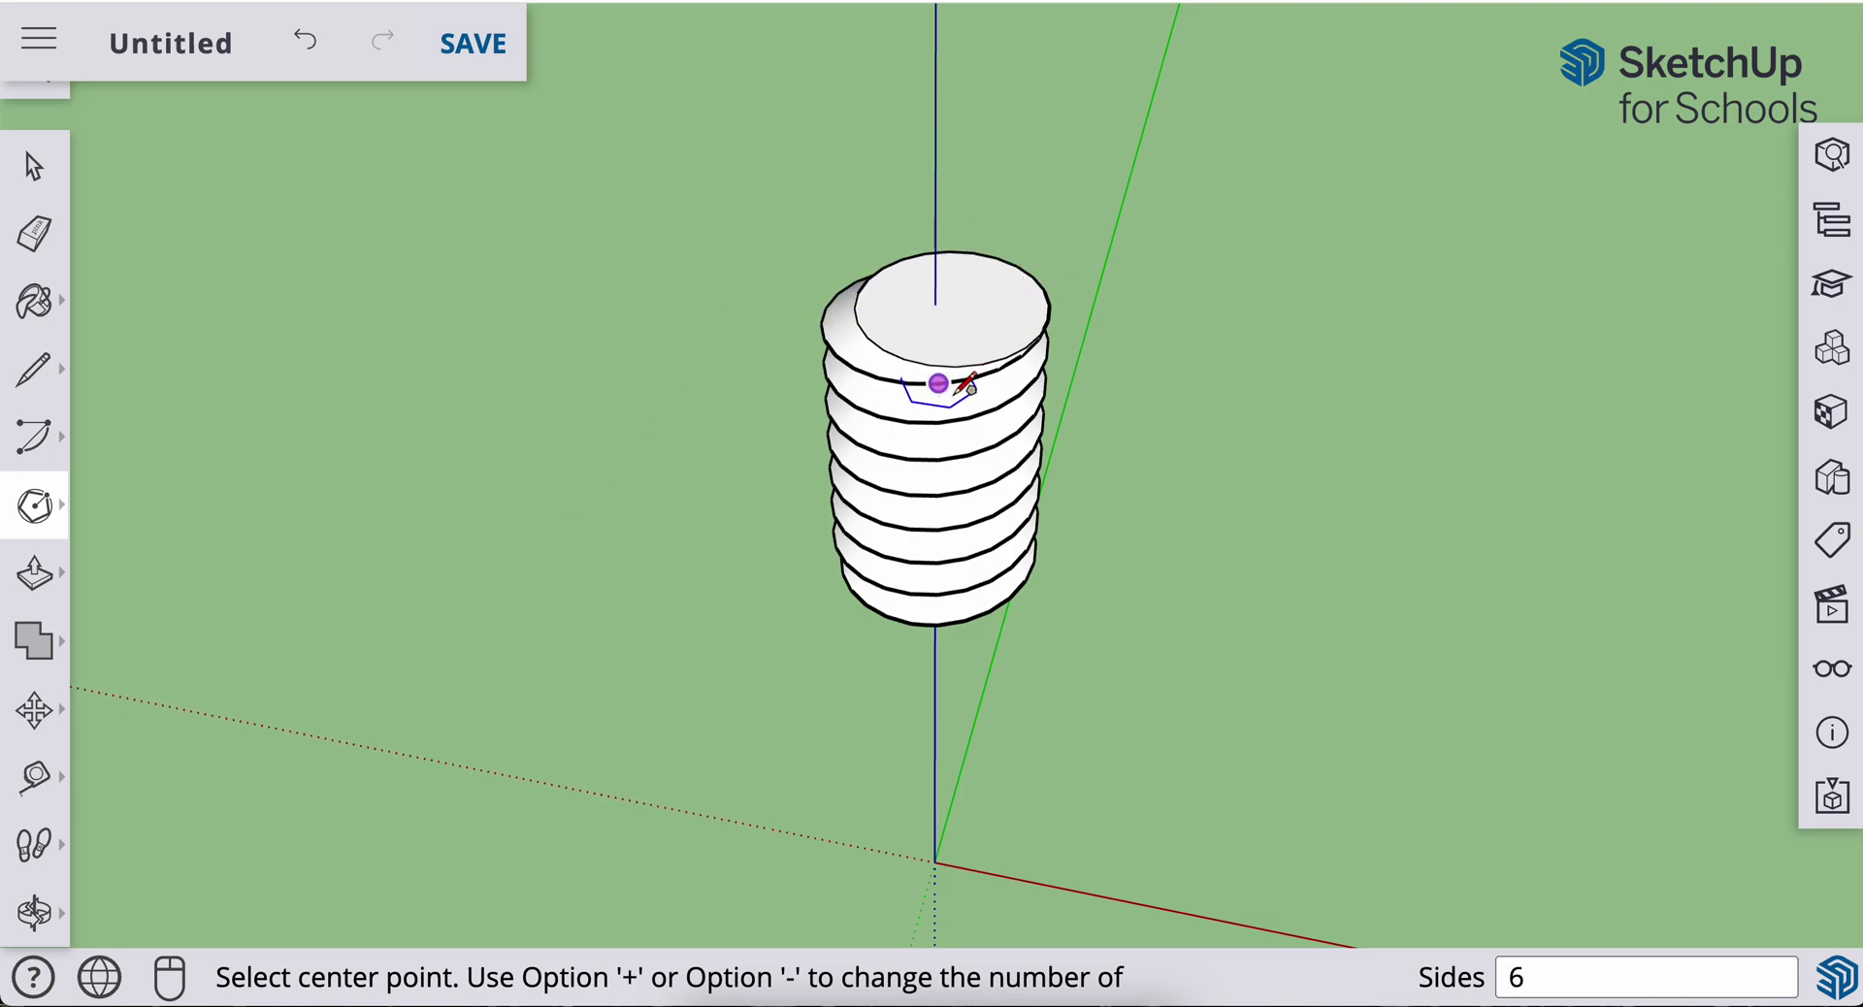
# - Bring the screw's top face into view and place the hexagon centre on its 'Center in Group' point
pyautogui.scroll(3, 923, 343)
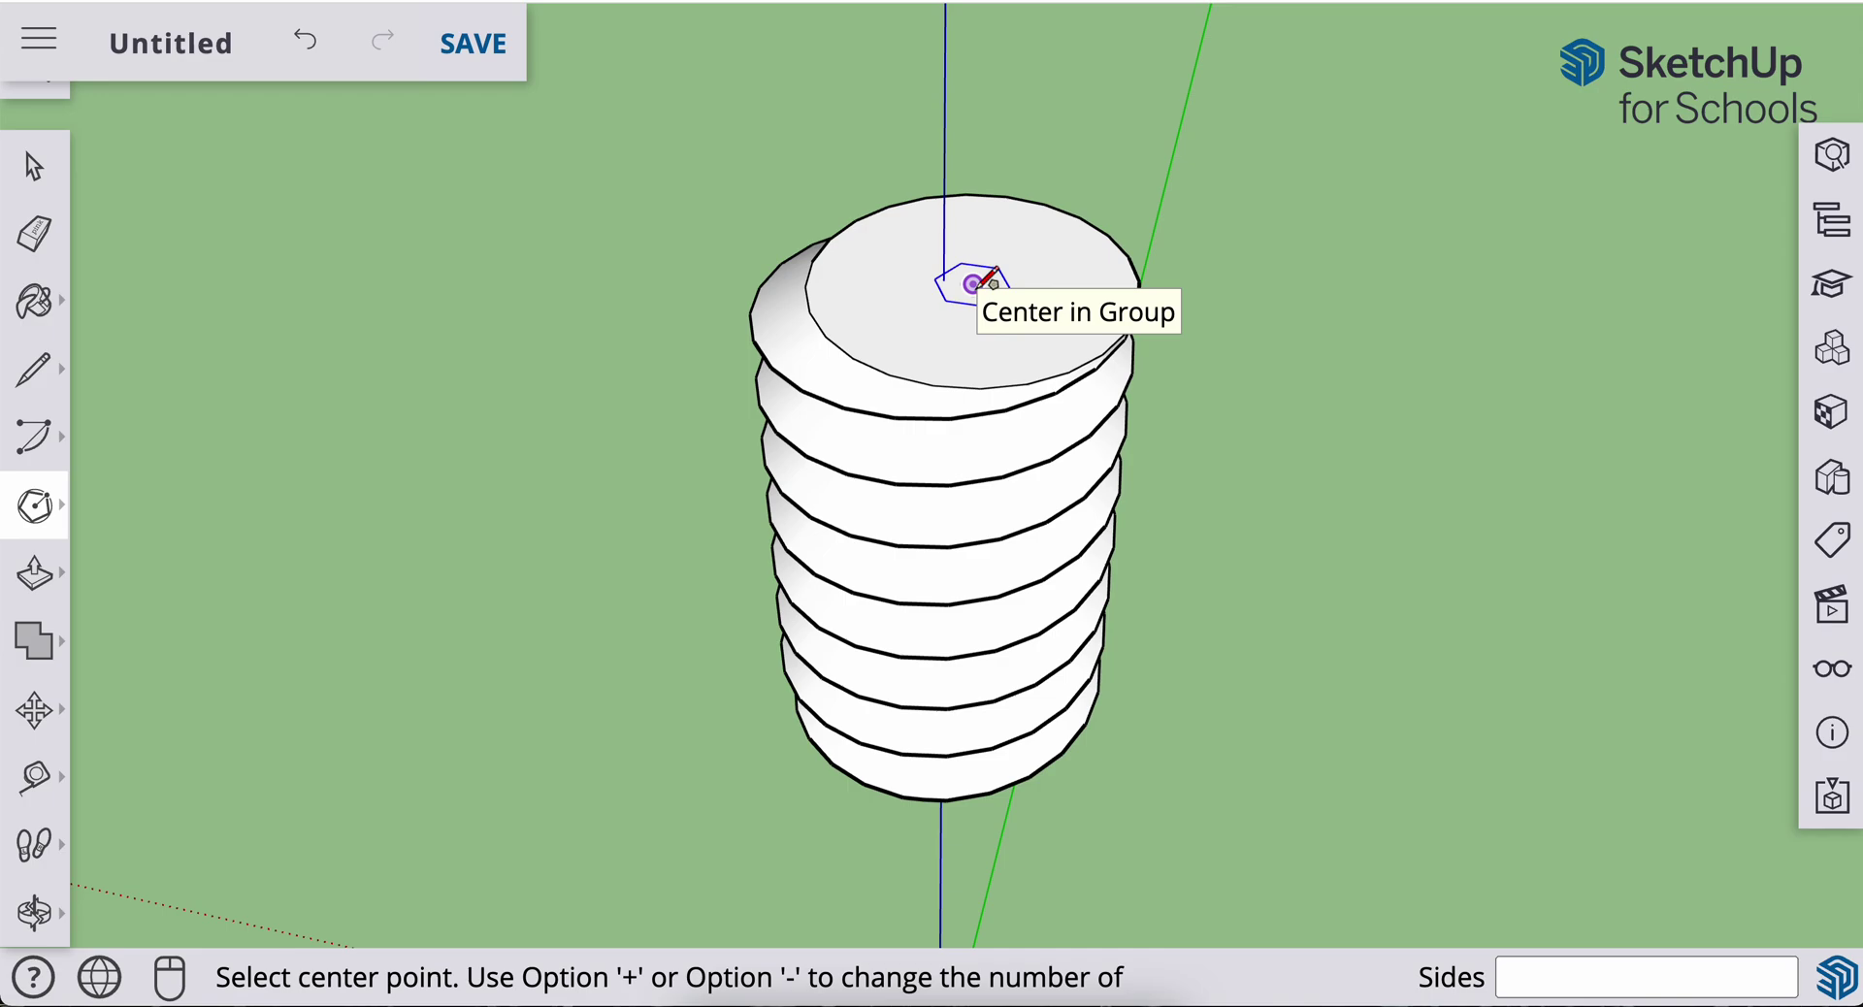
pyautogui.moveTo(988, 281); pyautogui.dragTo(981, 533, button='middle')
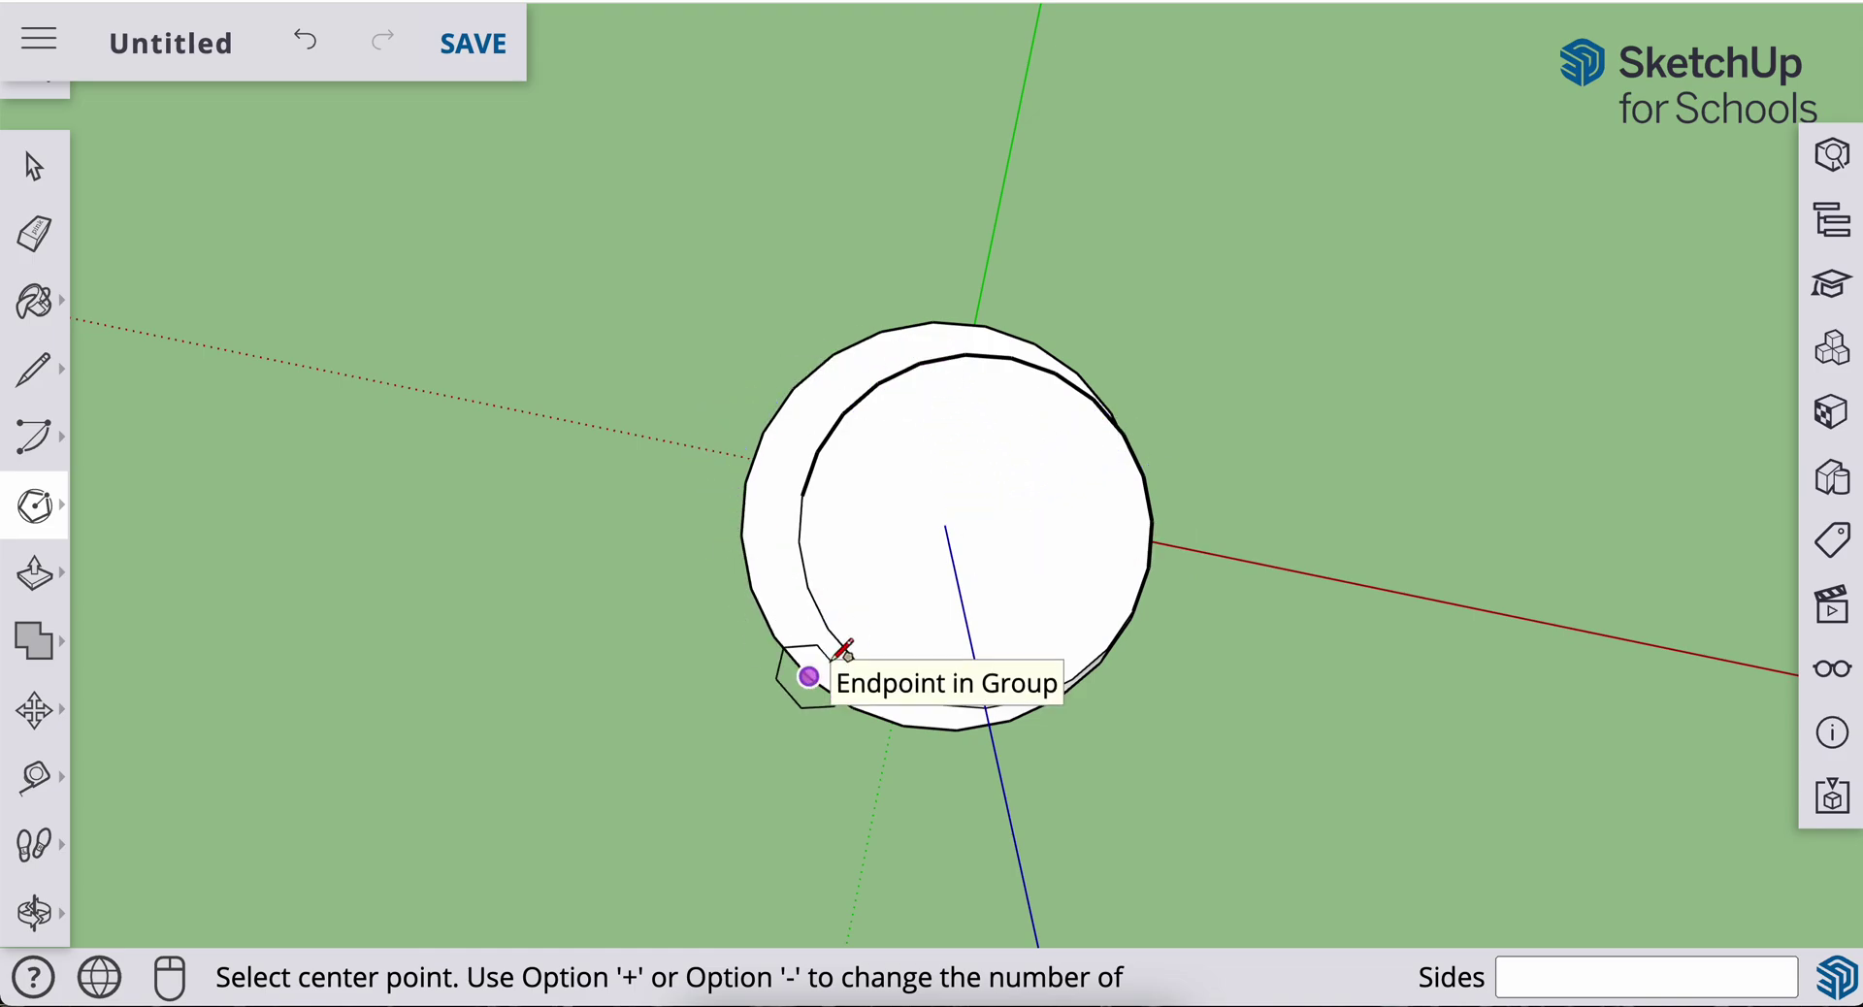
pyautogui.moveTo(844, 649); pyautogui.dragTo(939, 587, button='middle')
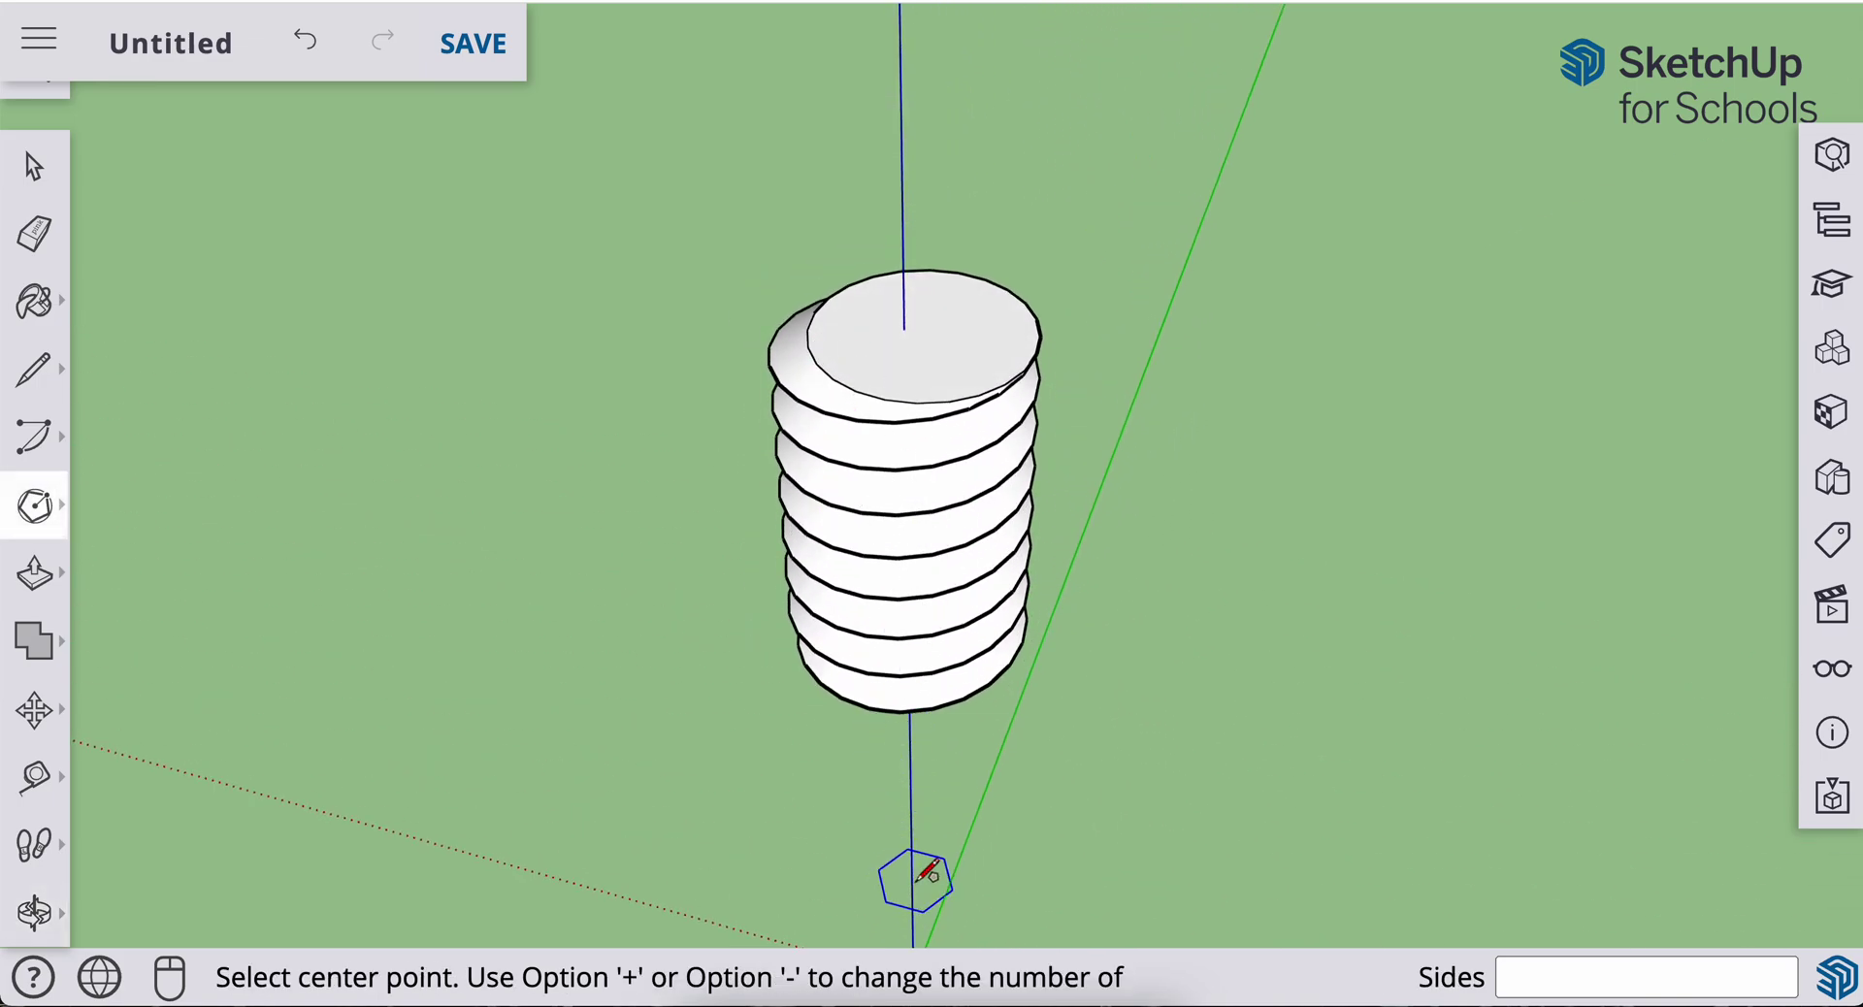
pyautogui.moveTo(926, 873); pyautogui.dragTo(906, 799, button='middle')
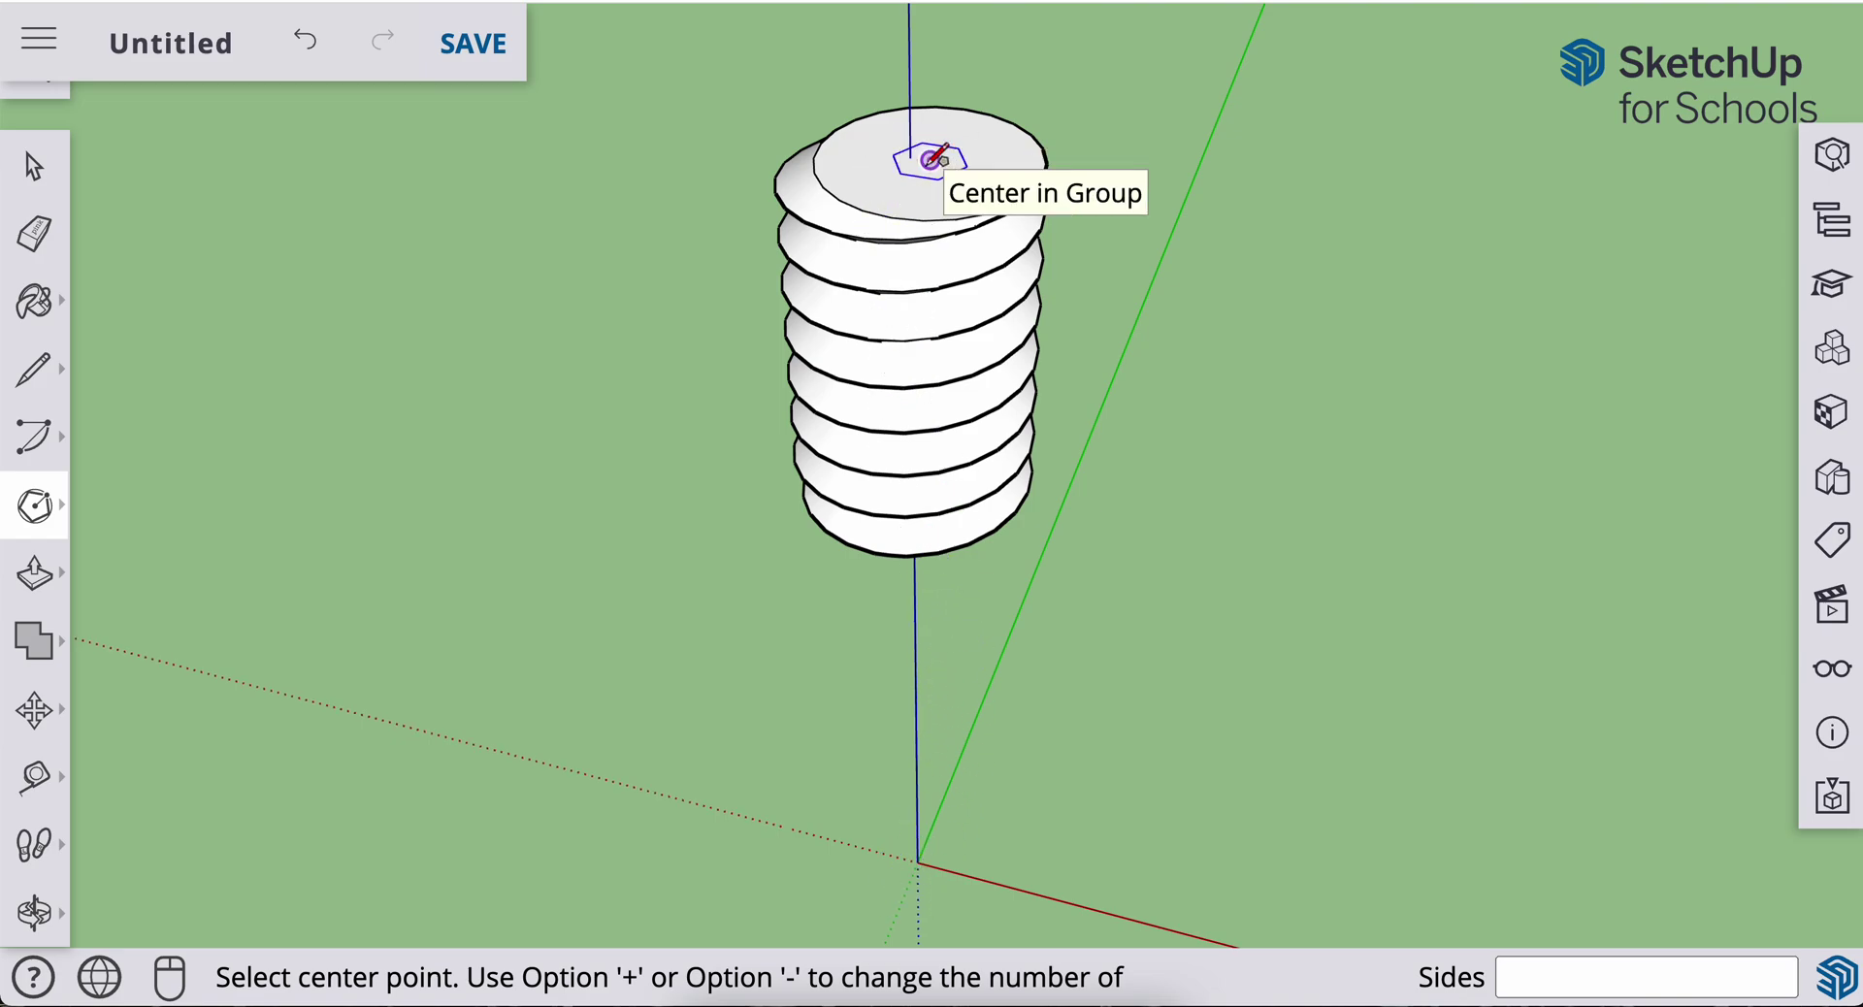
pyautogui.scroll(5, 932, 157)
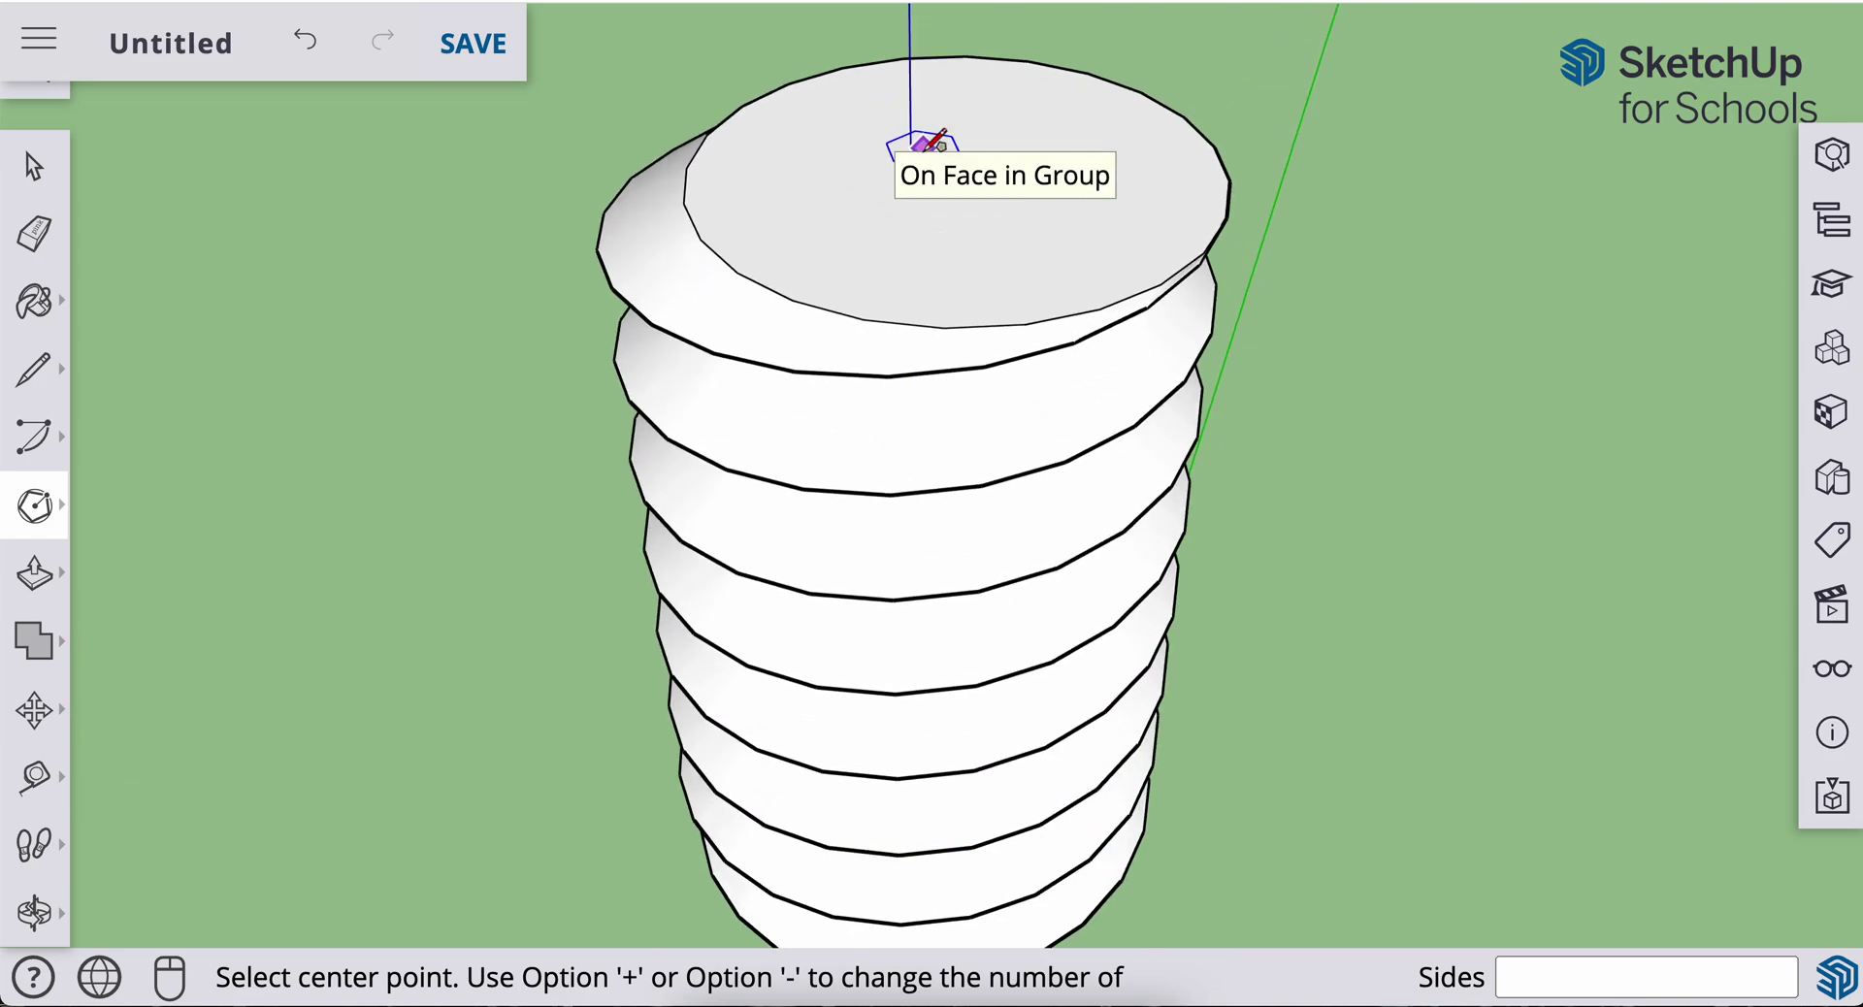
pyautogui.scroll(2, 934, 148)
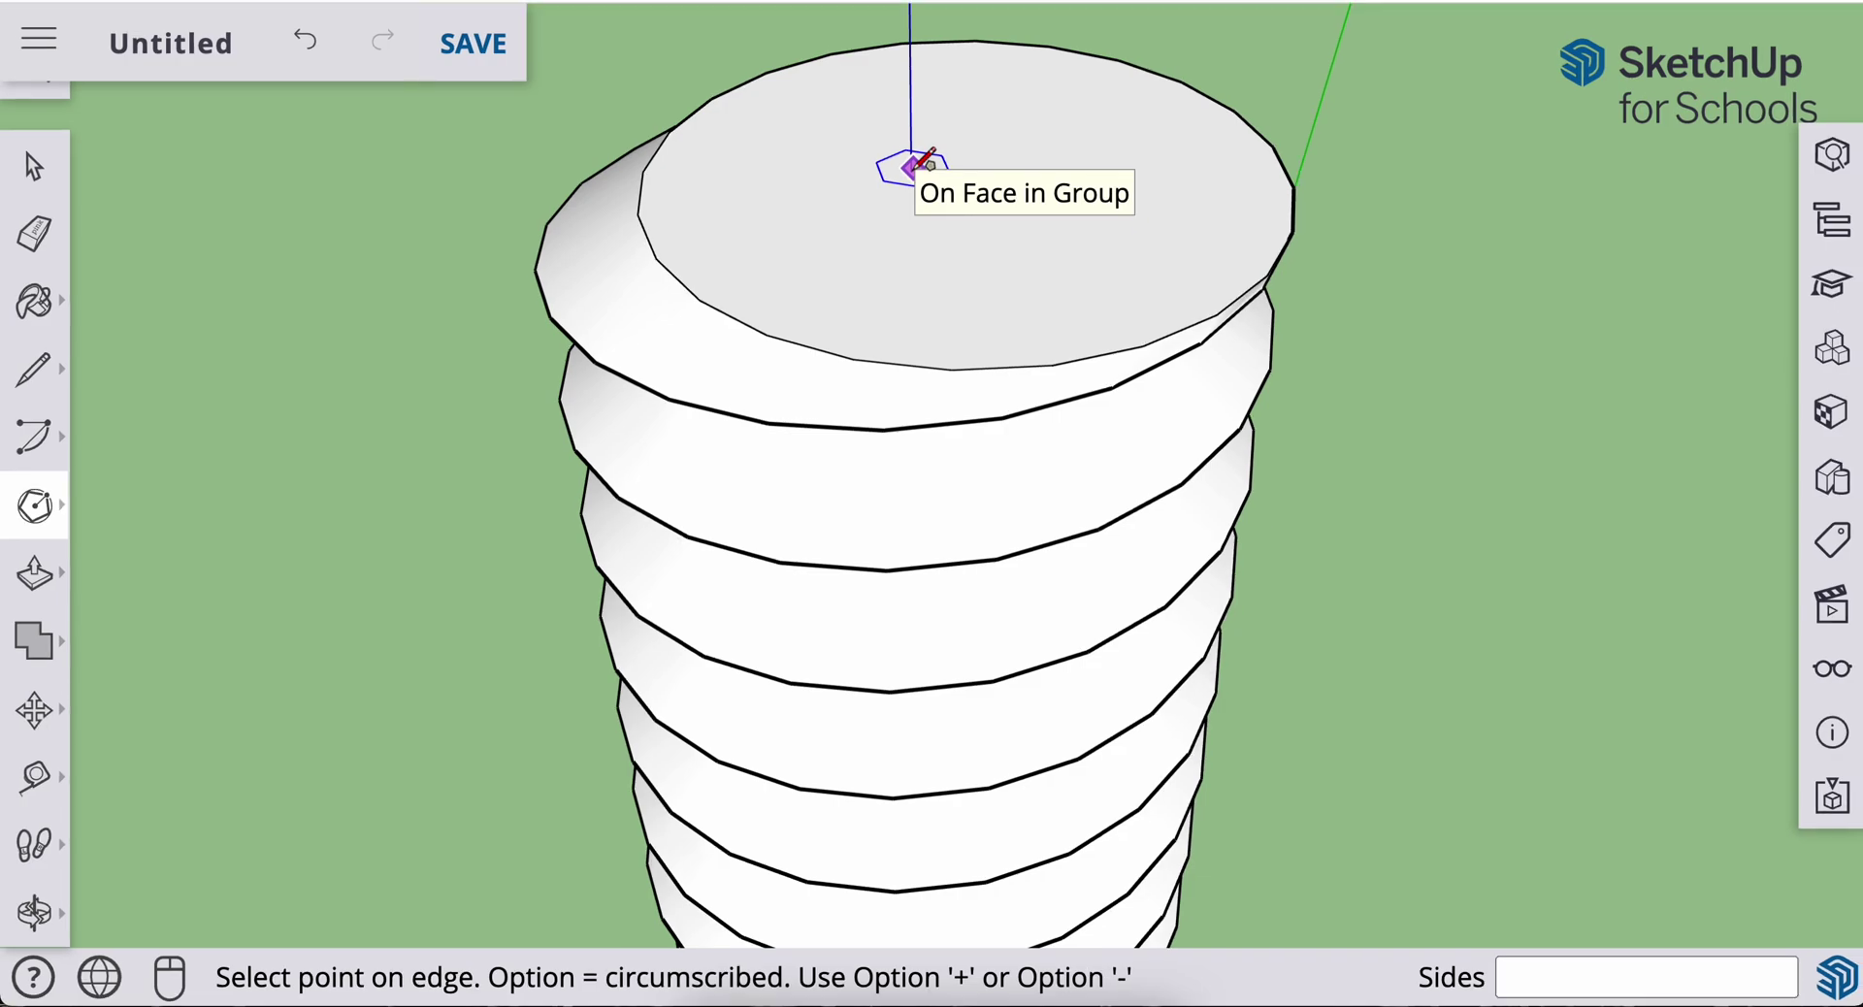
pyautogui.click(912, 167)
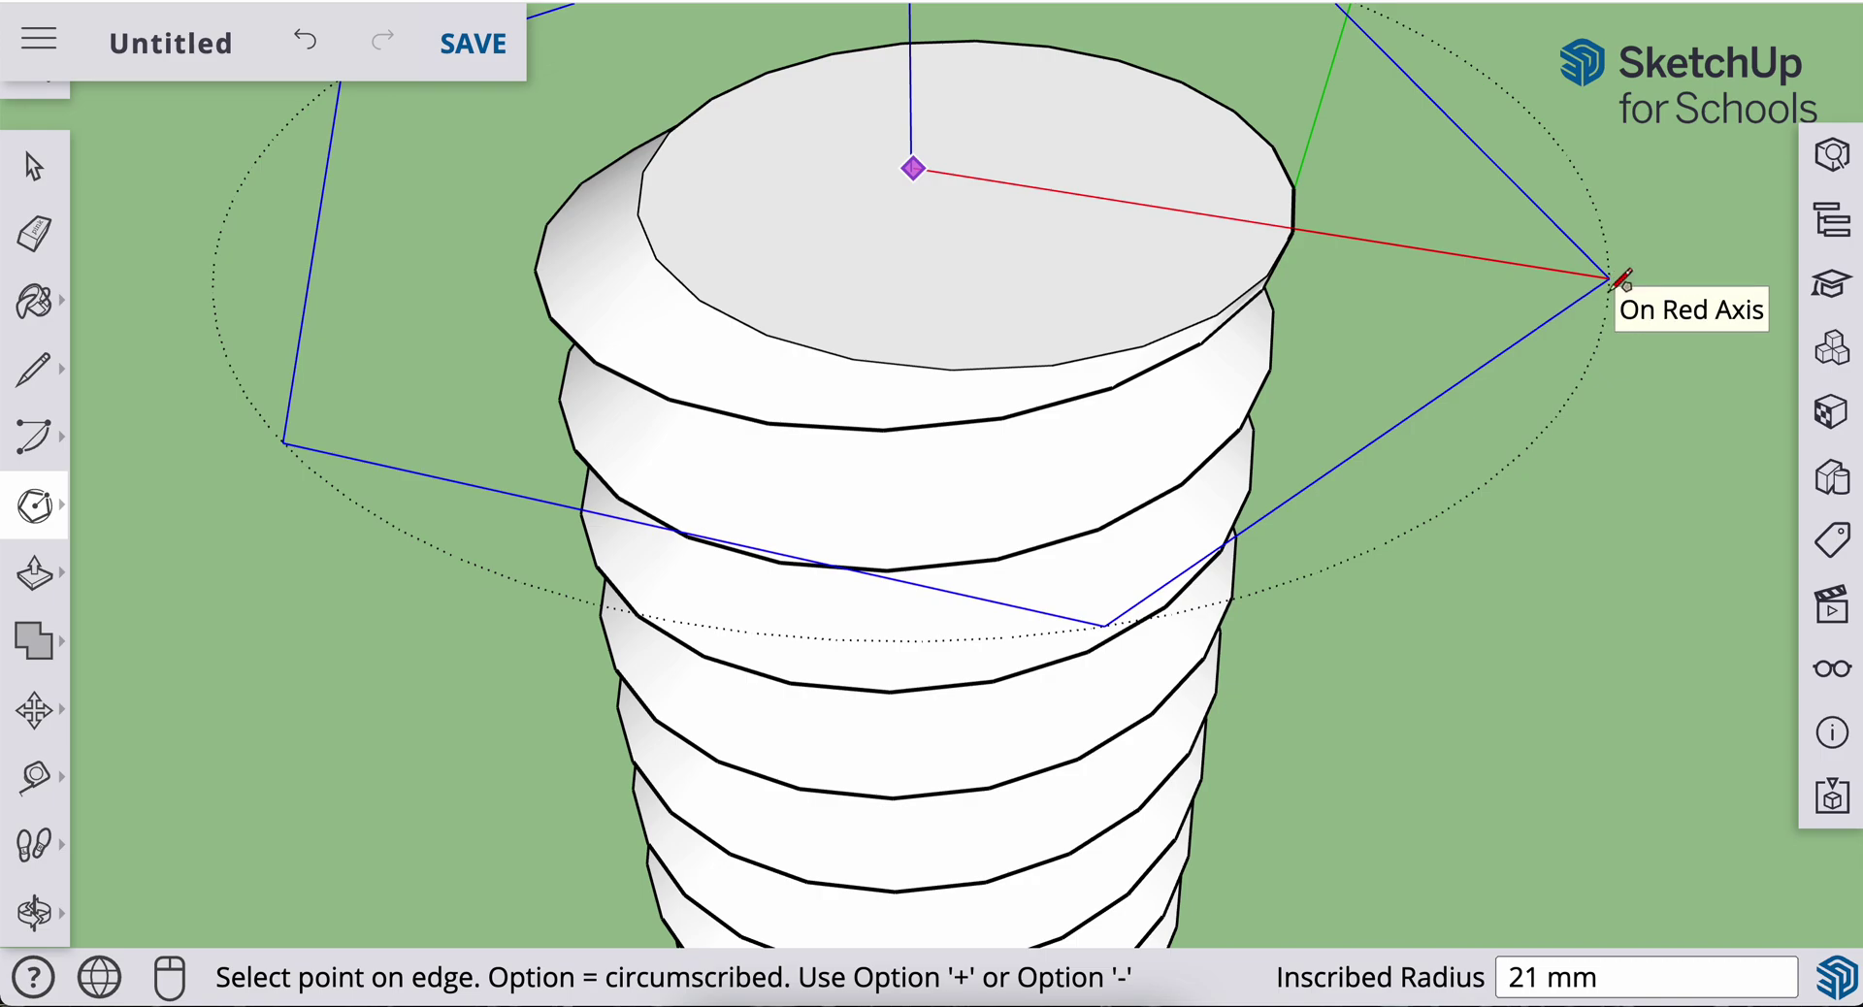
# - Finish the hexagon on the screw's top with a 21 mm inscribed radius and view it from above
pyautogui.scroll(-5, 1609, 279)
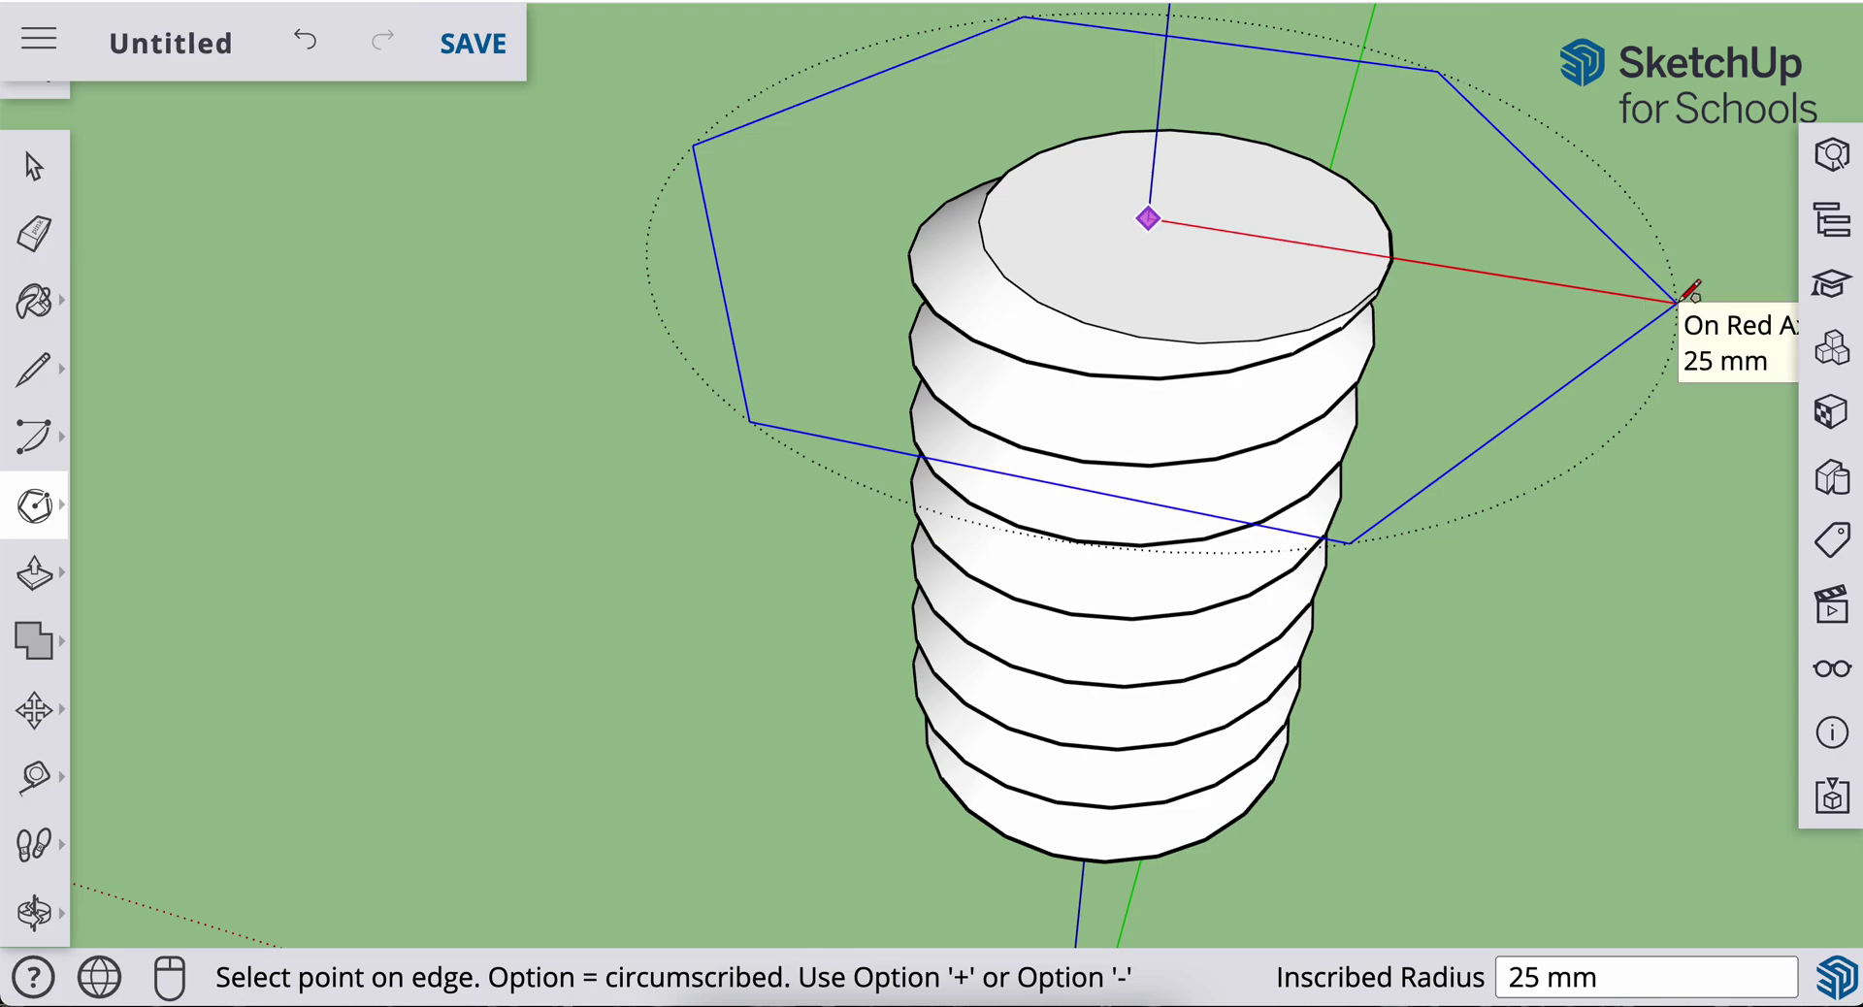
pyautogui.write('21')
pyautogui.press('Return')
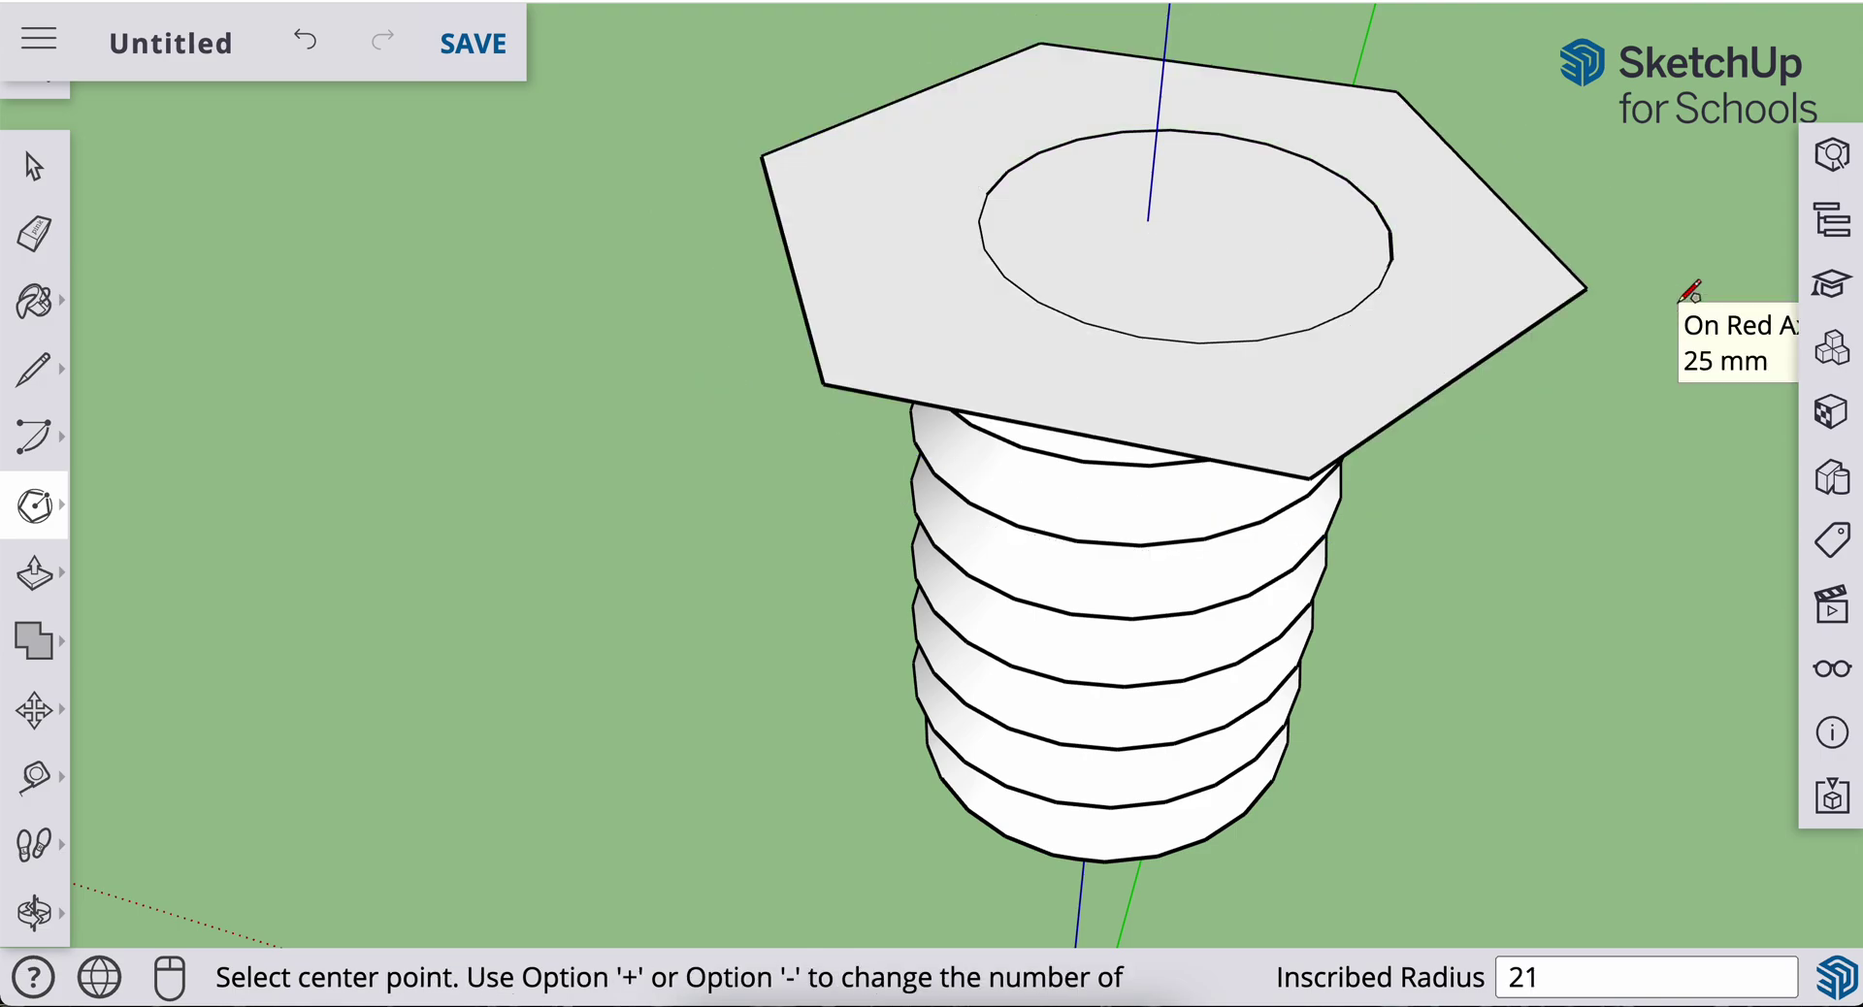
pyautogui.scroll(-3, 1402, 520)
pyautogui.moveTo(1401, 520); pyautogui.dragTo(1193, 324, button='middle')
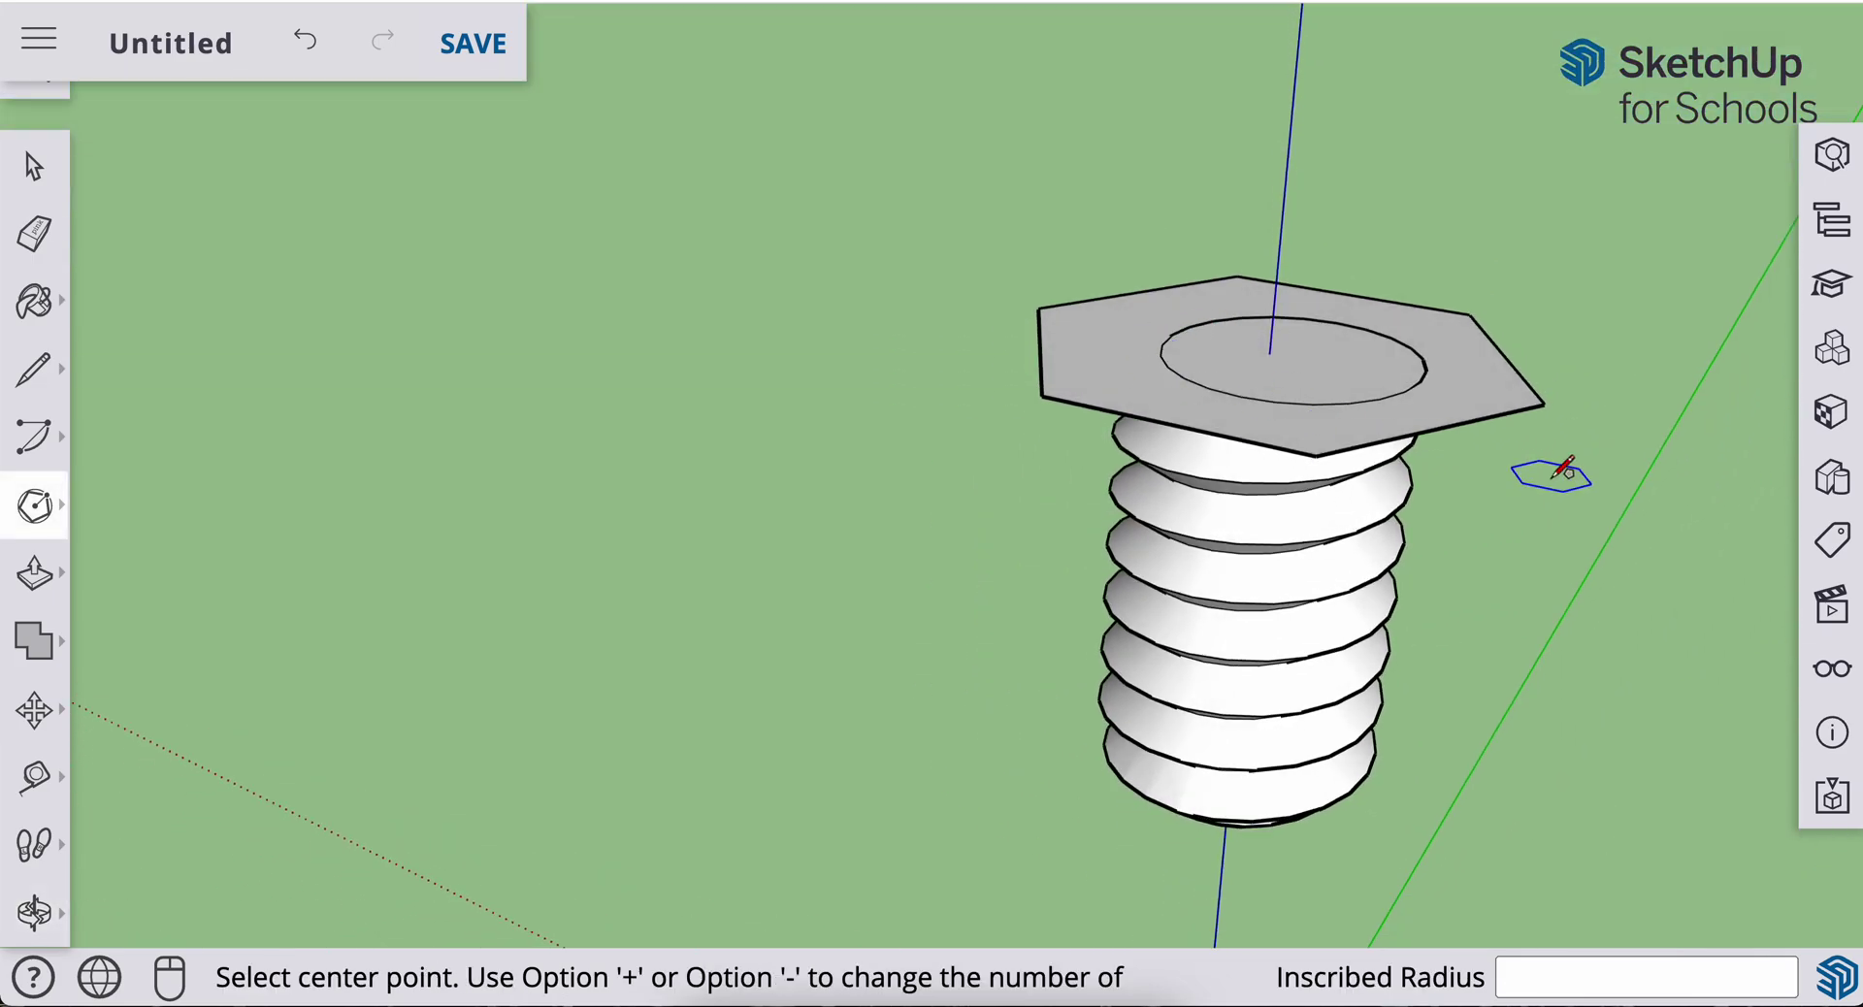
pyautogui.press('p')
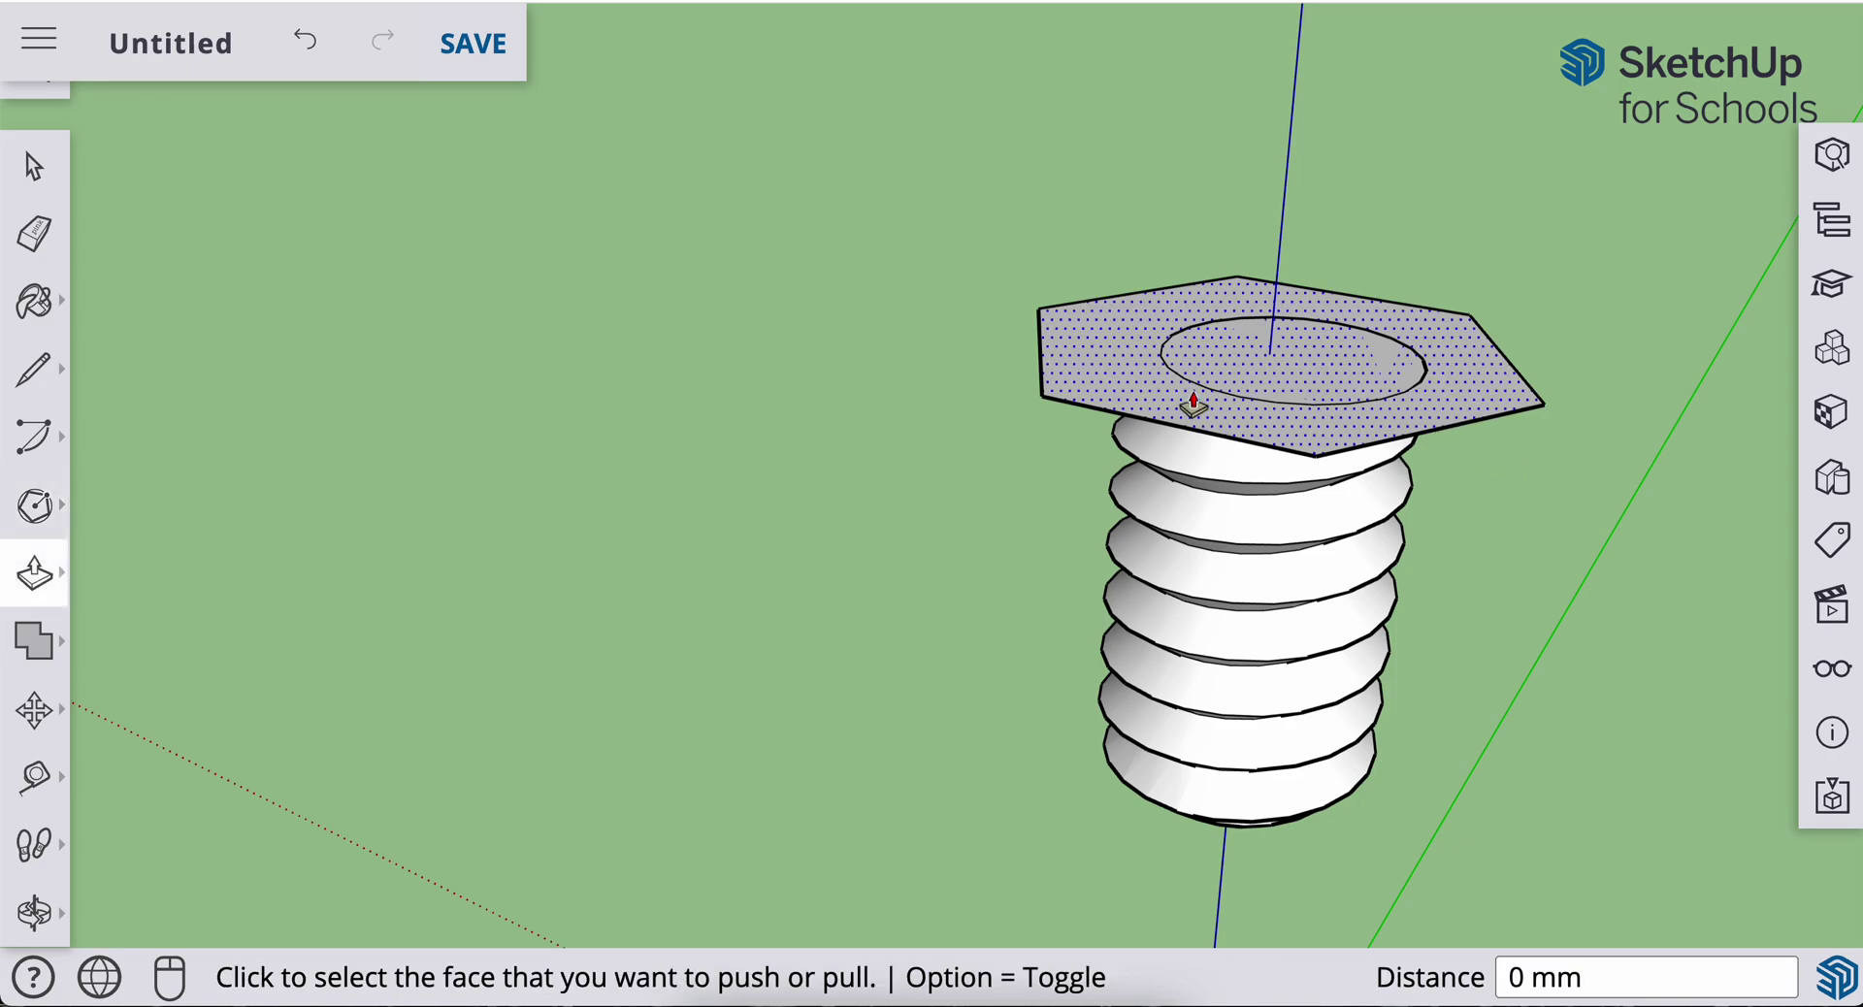
pyautogui.click(1109, 371)
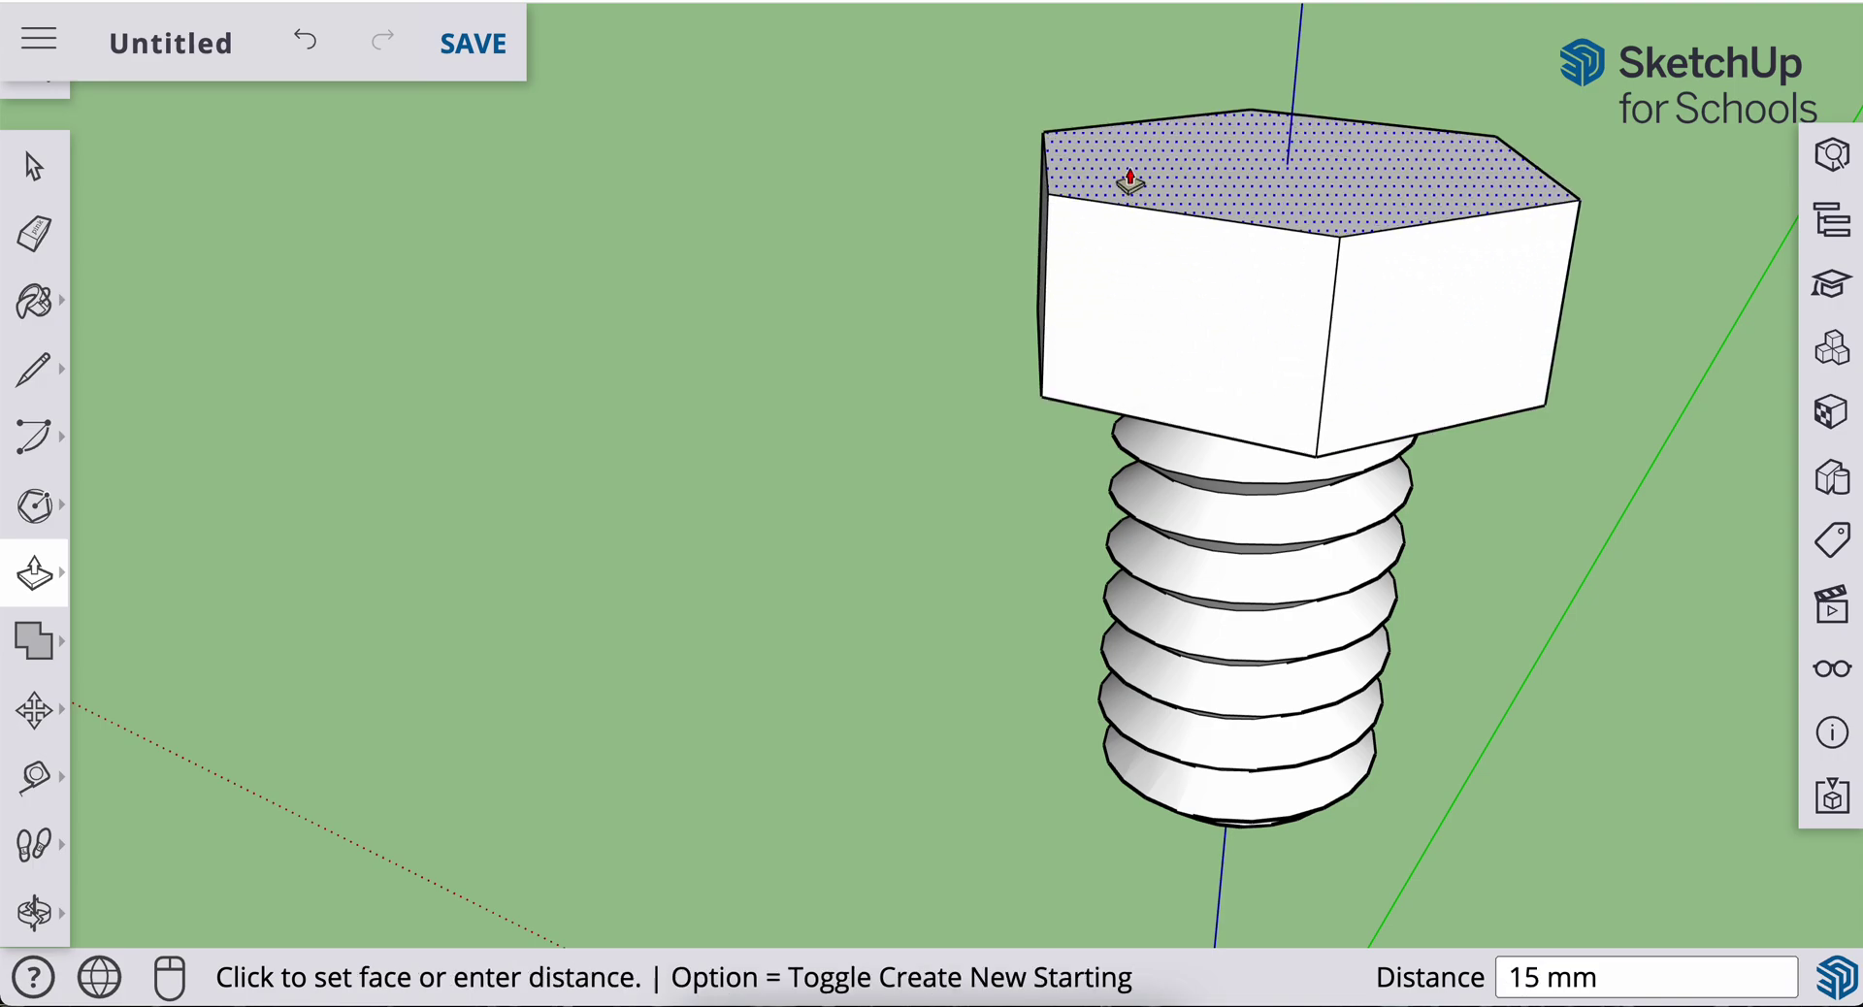
pyautogui.write('3')
pyautogui.press('Return')
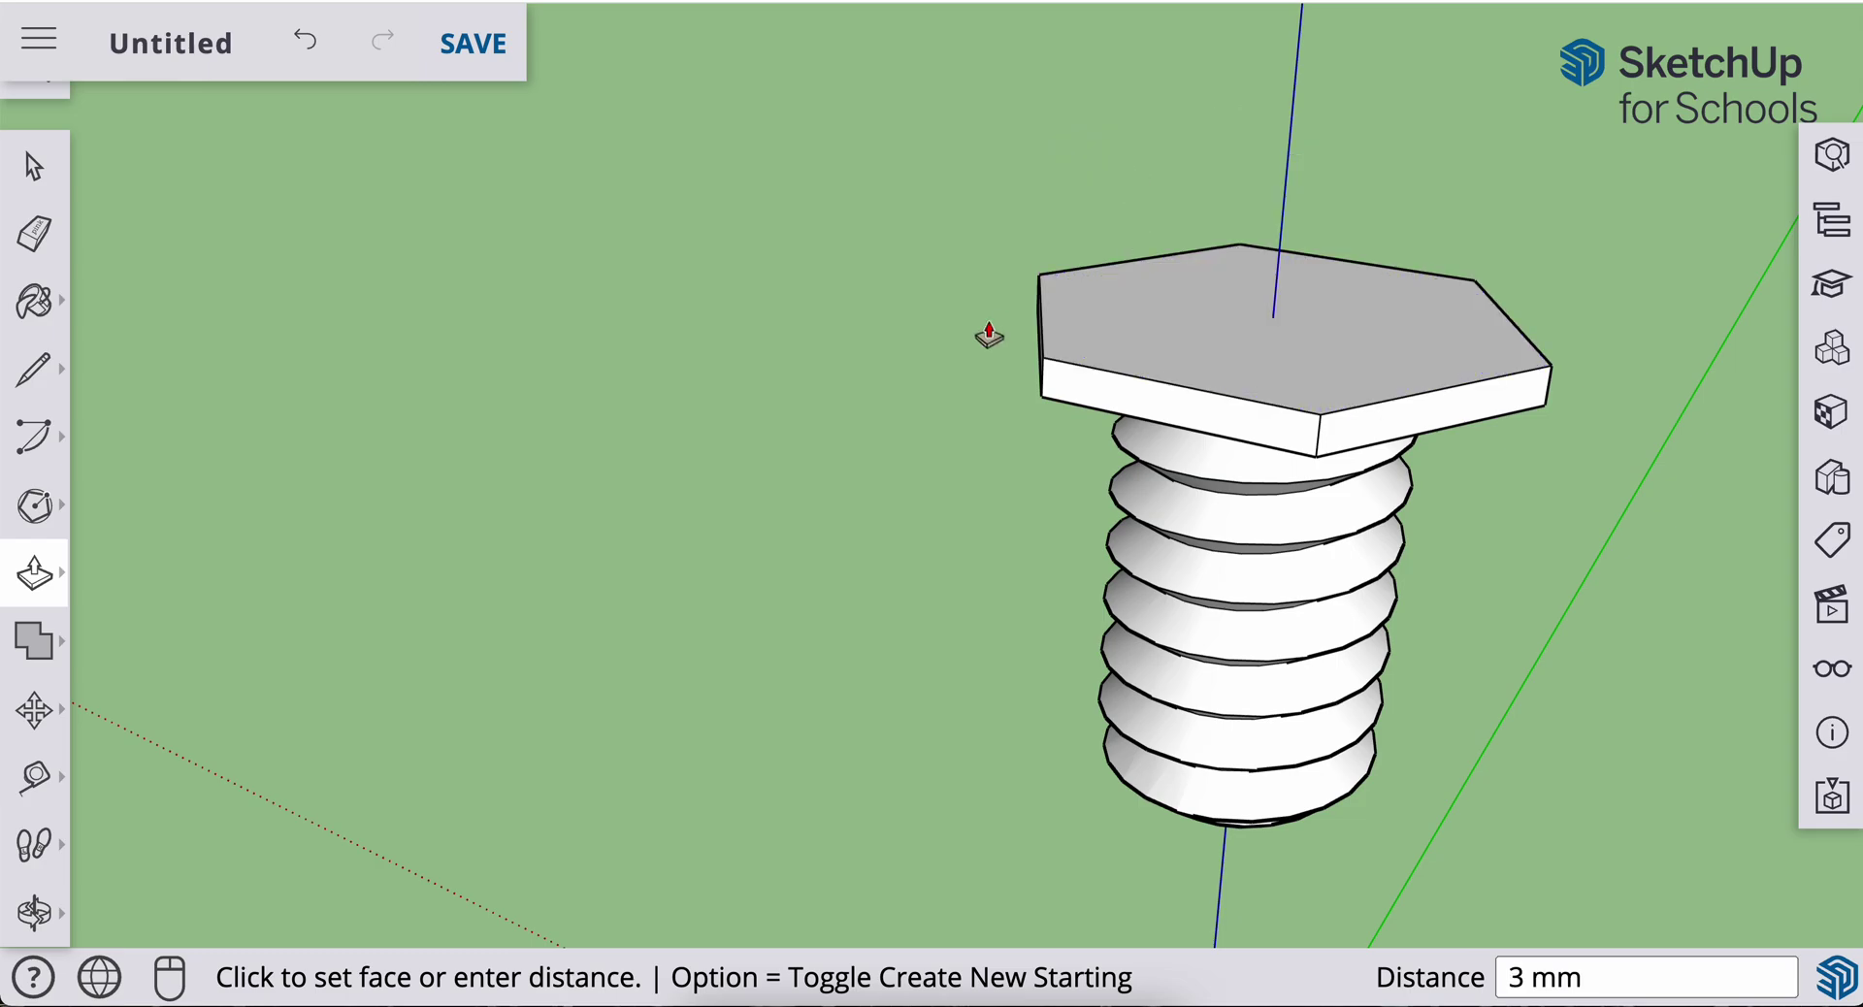
pyautogui.moveTo(906, 644); pyautogui.dragTo(1060, 417, button='middle')
pyautogui.scroll(-3, 999, 620)
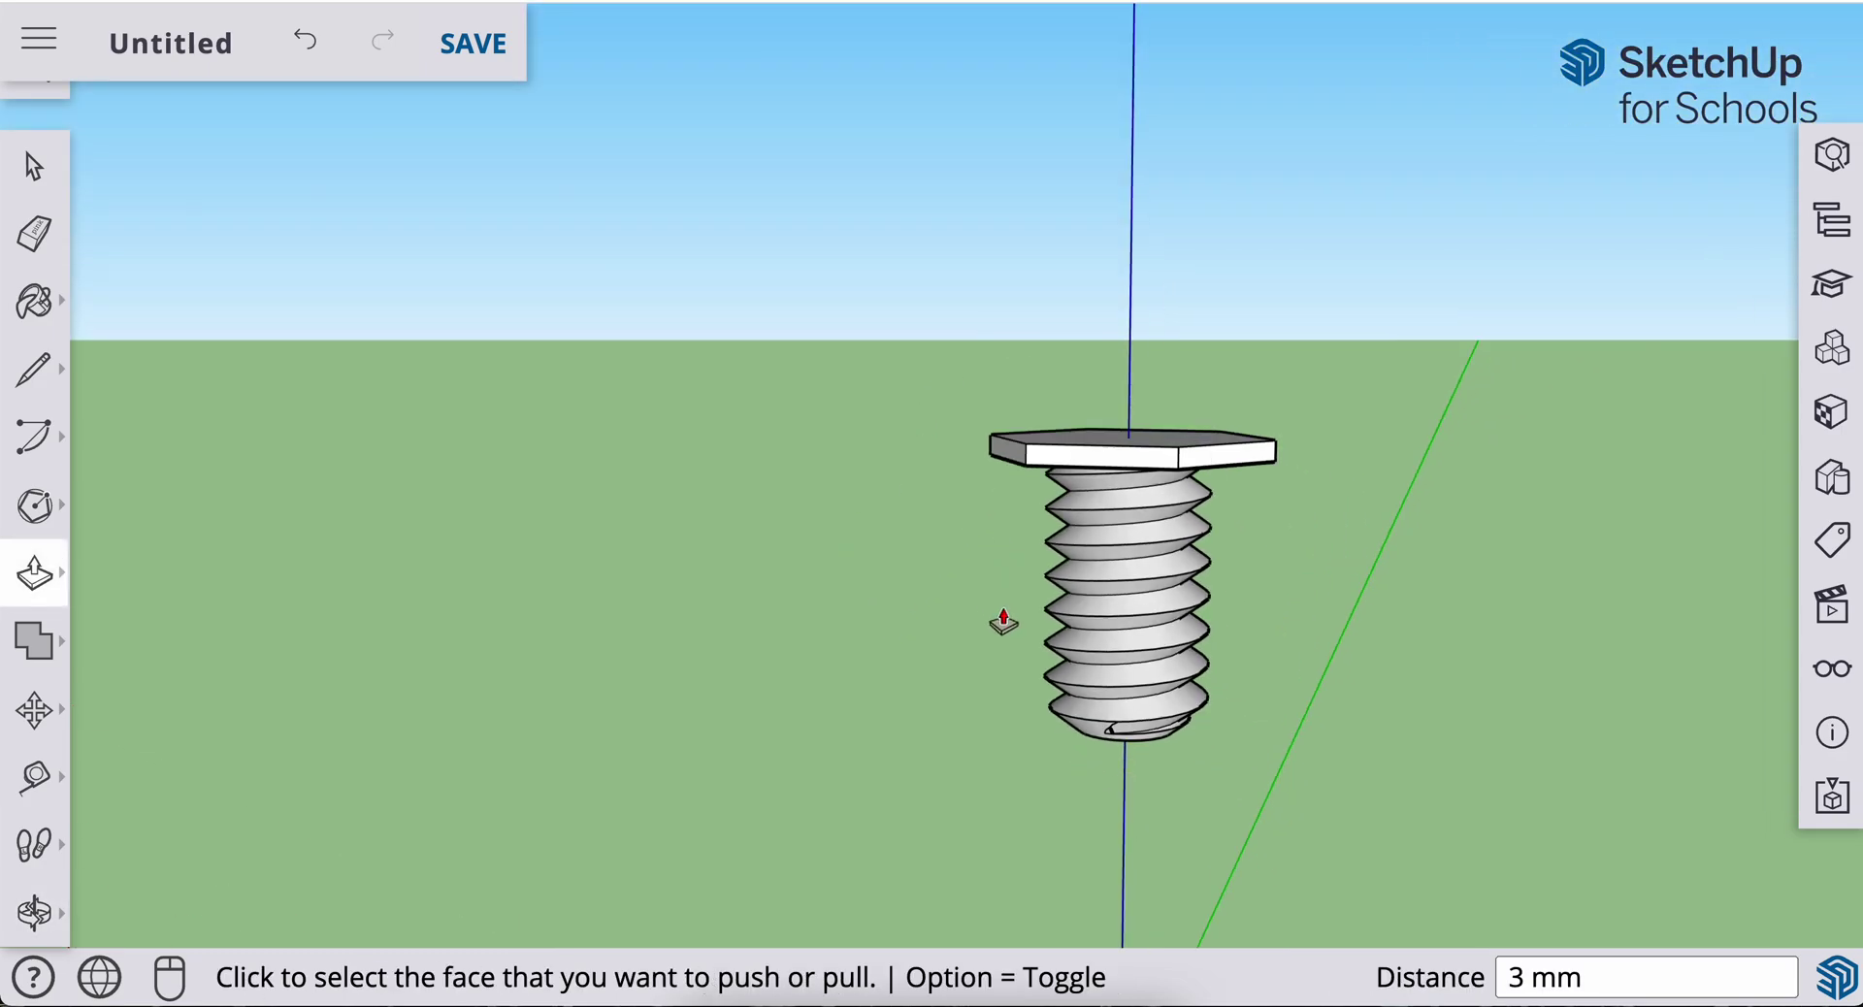
pyautogui.moveTo(999, 620); pyautogui.dragTo(873, 595, button='middle')
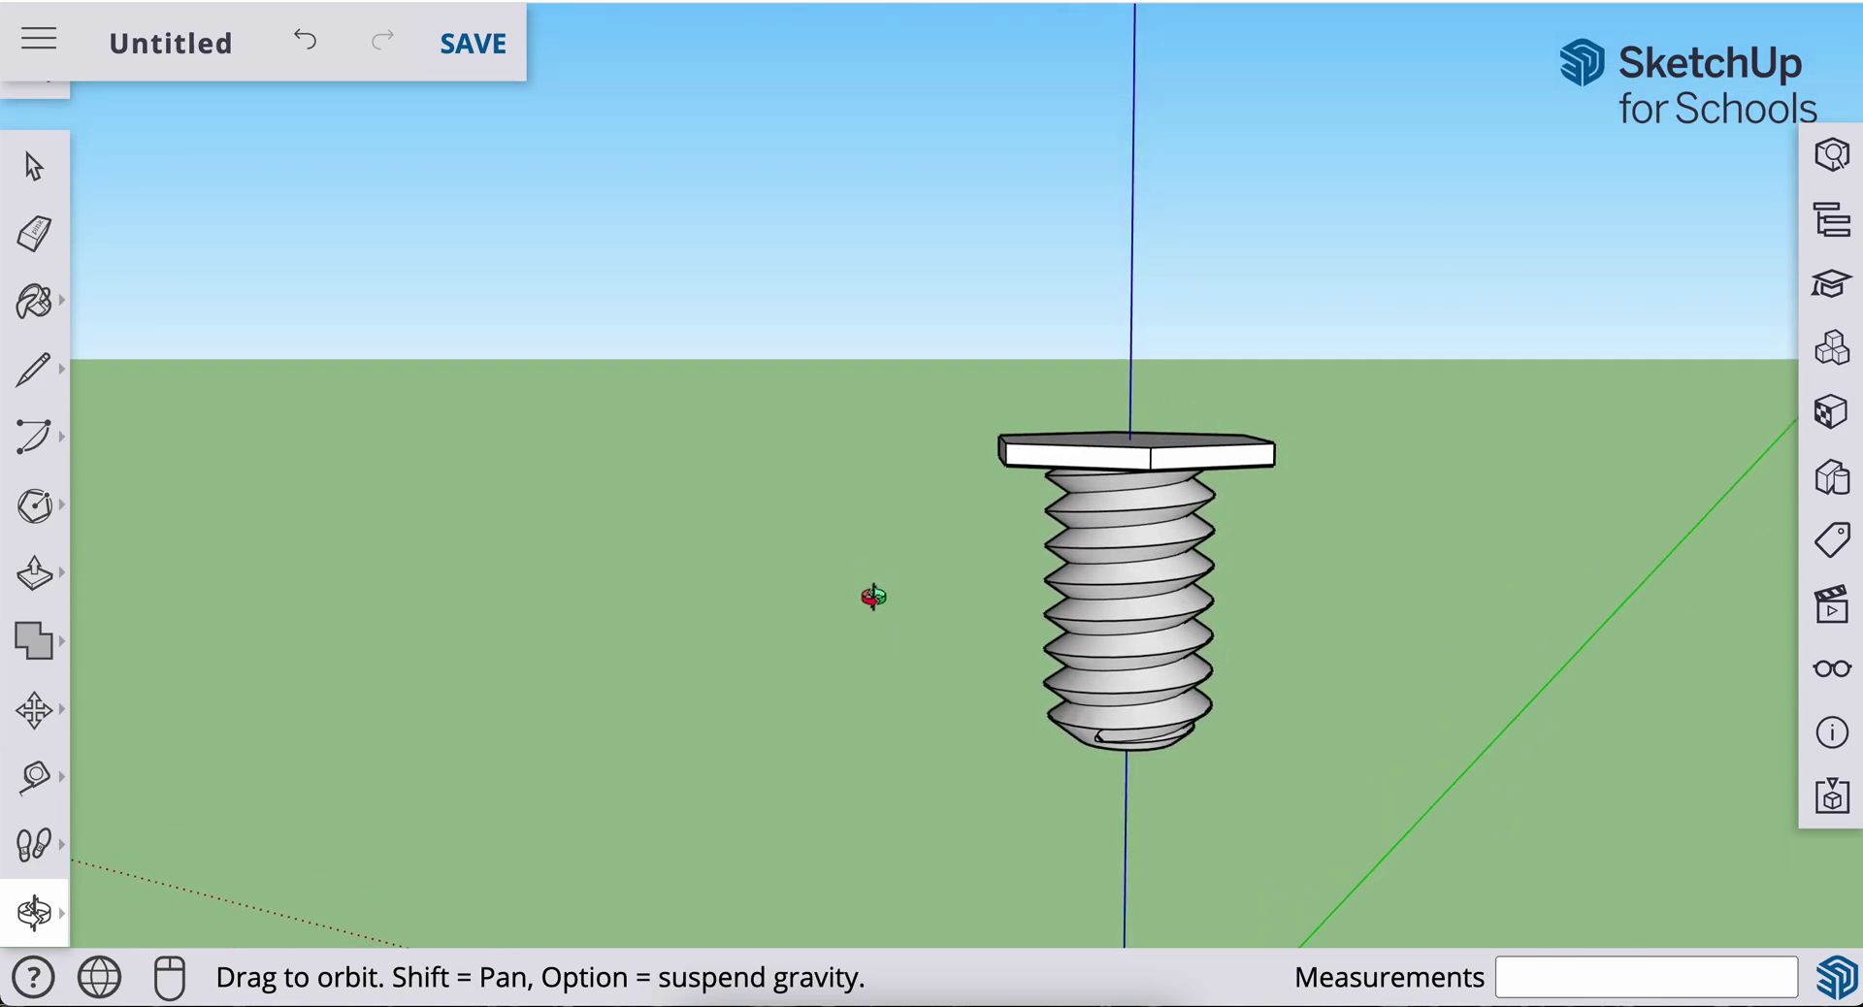
pyautogui.scroll(2, 886, 524)
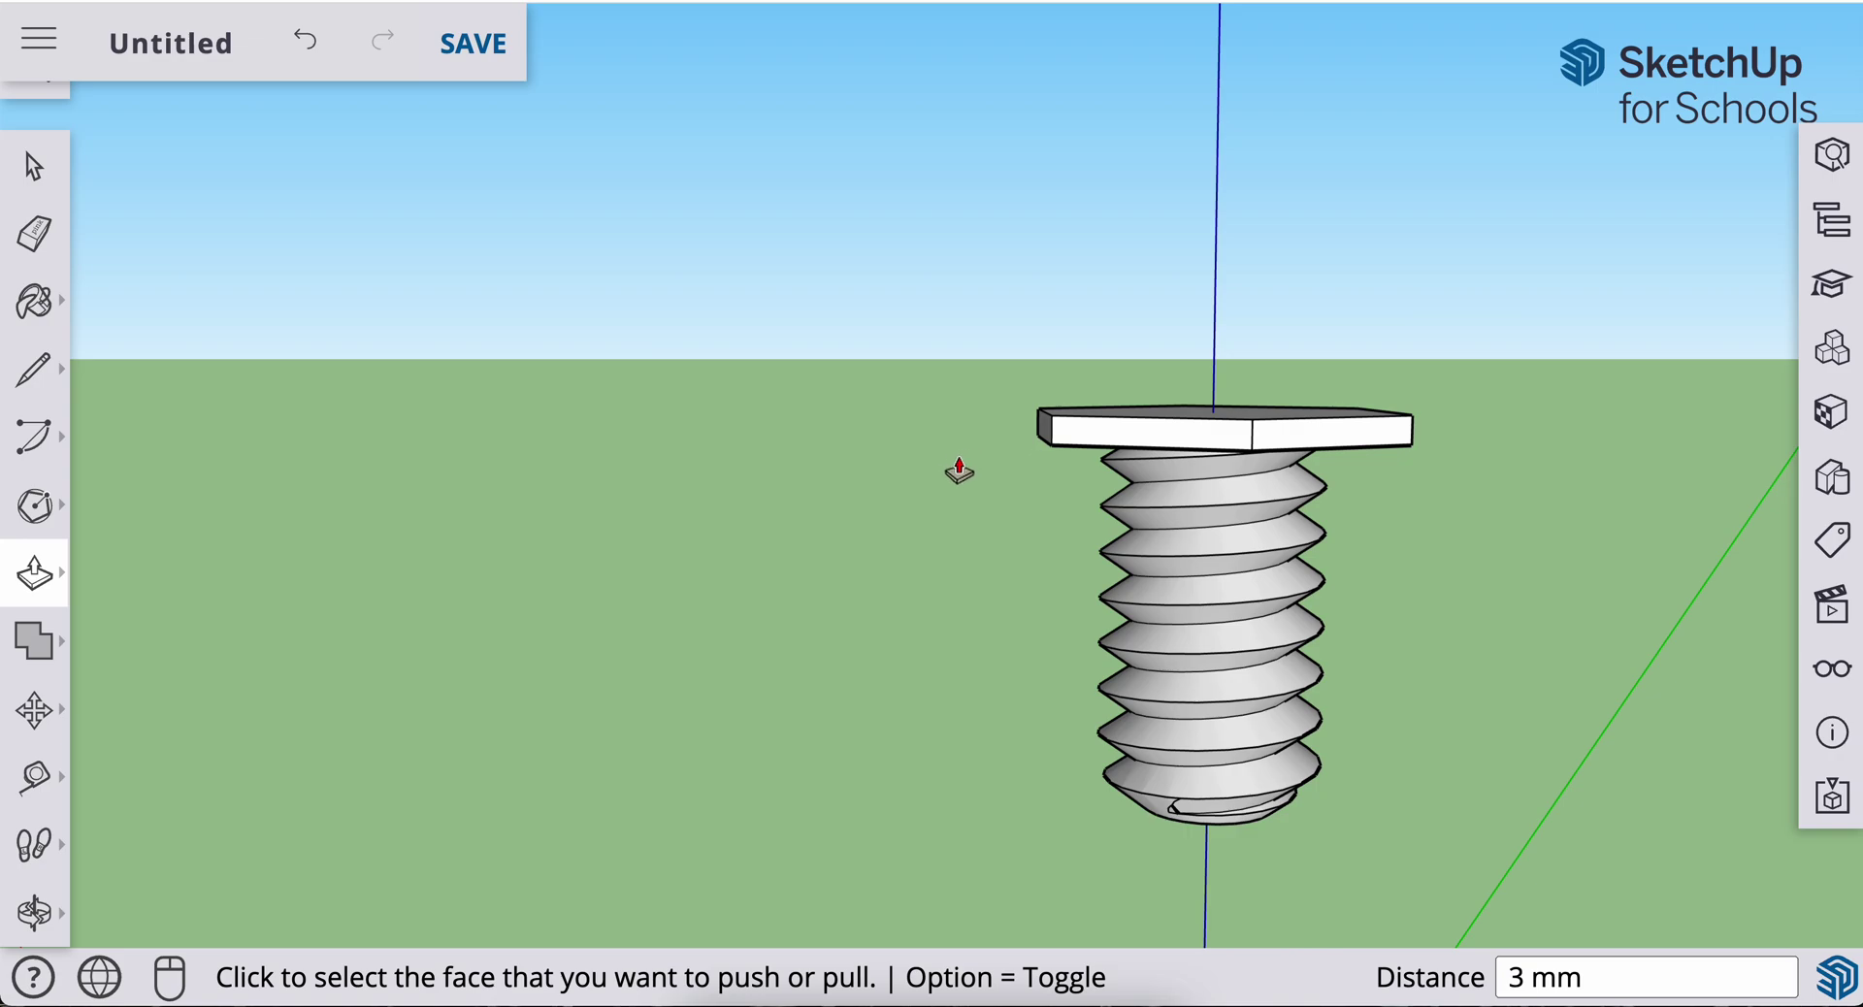
# - Copy the 3 mm hexagonal head slab 26 mm straight up the blue axis above the bolt
pyautogui.press('space')
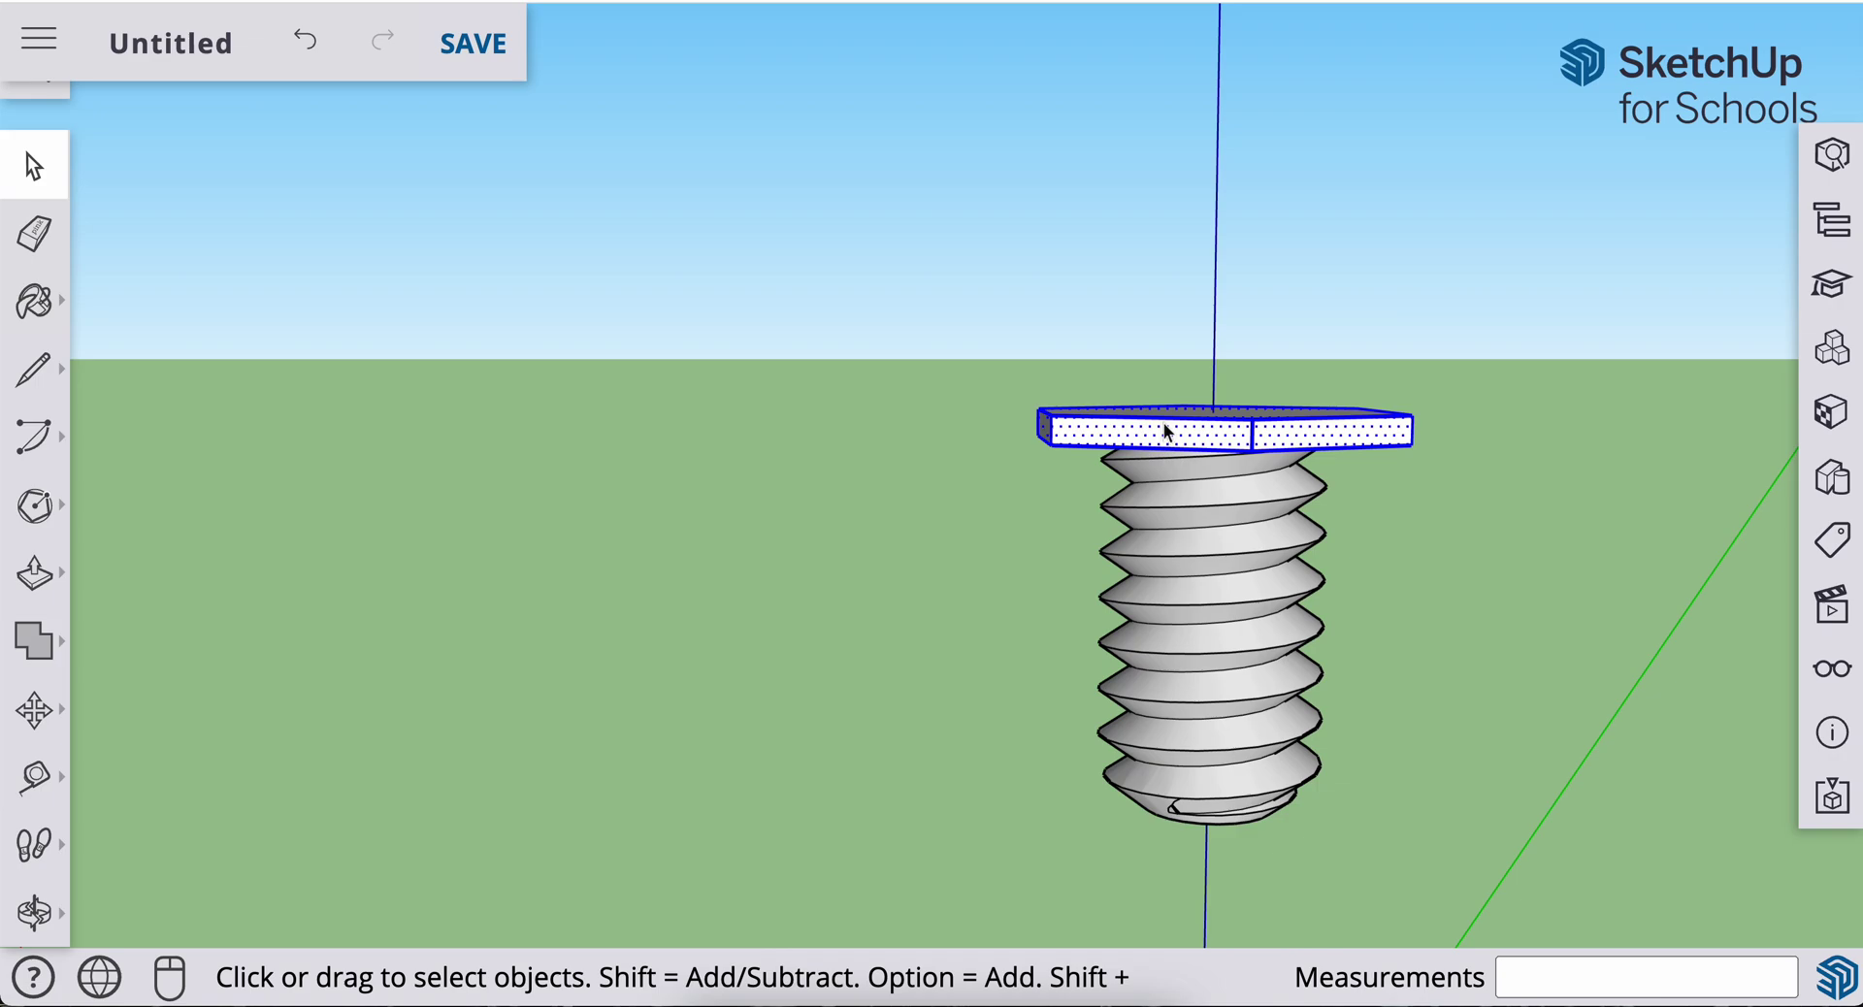
pyautogui.press('m')
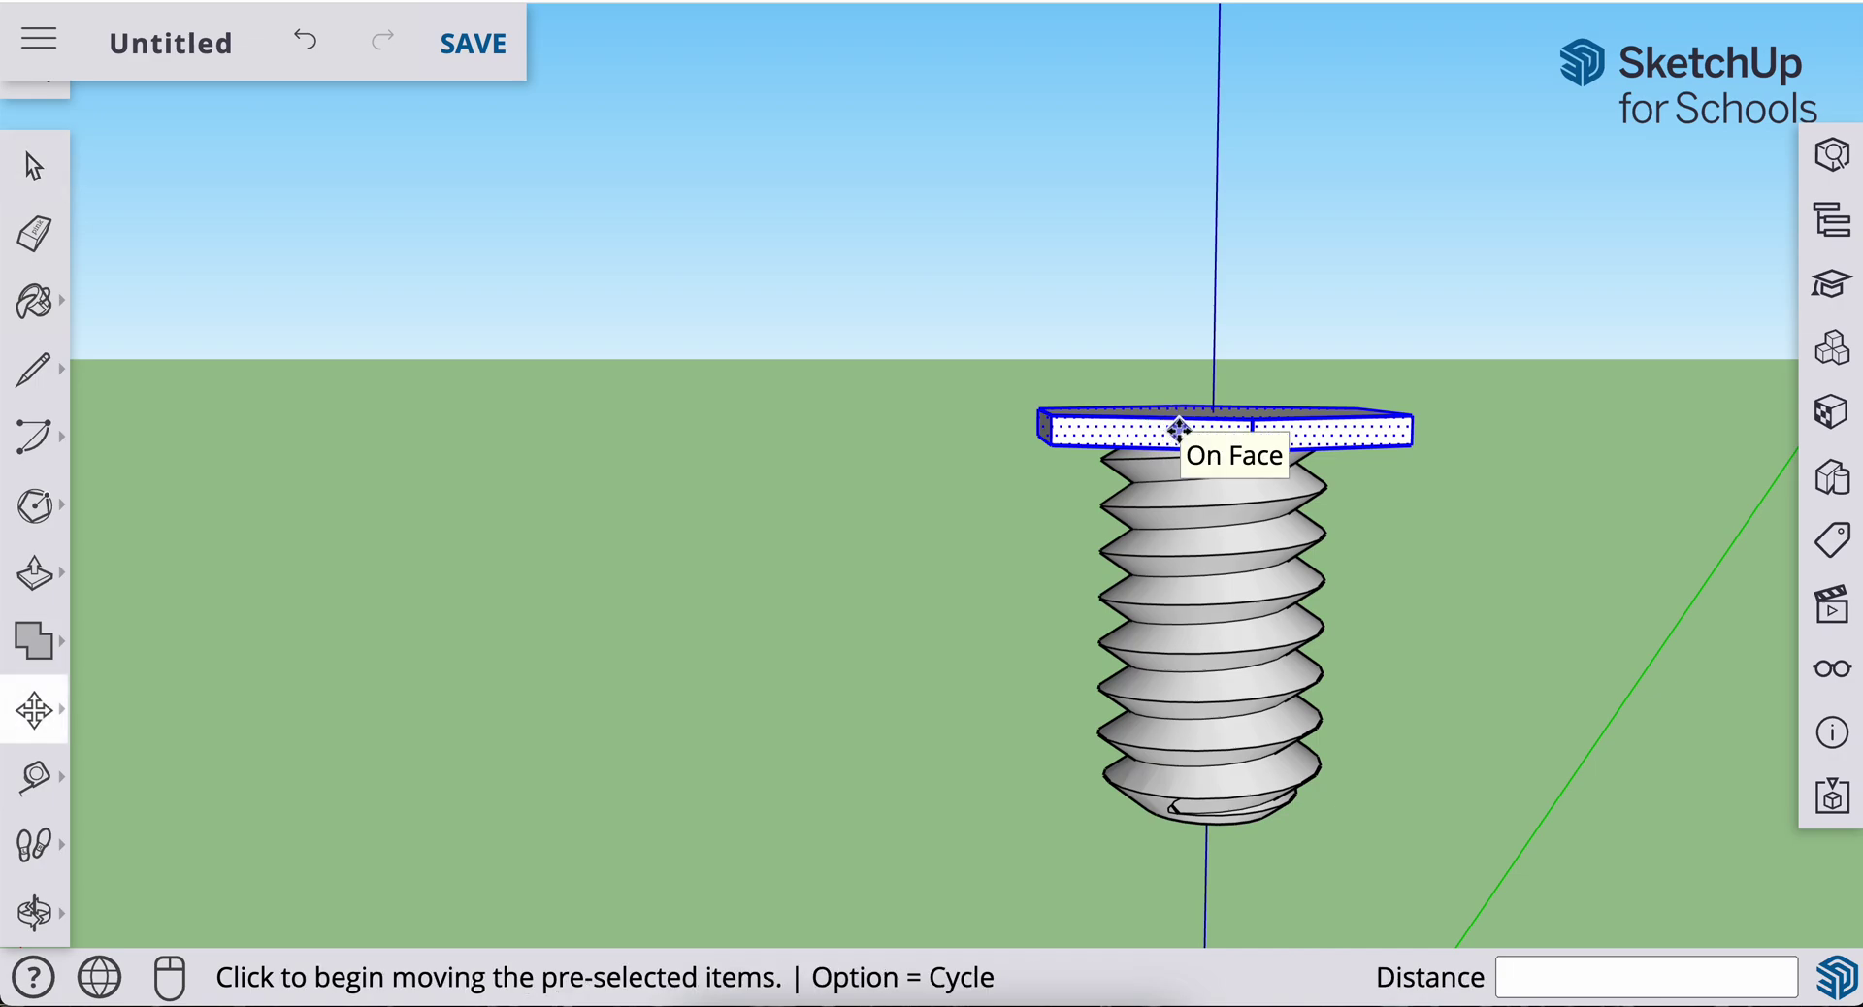
pyautogui.click(1178, 430)
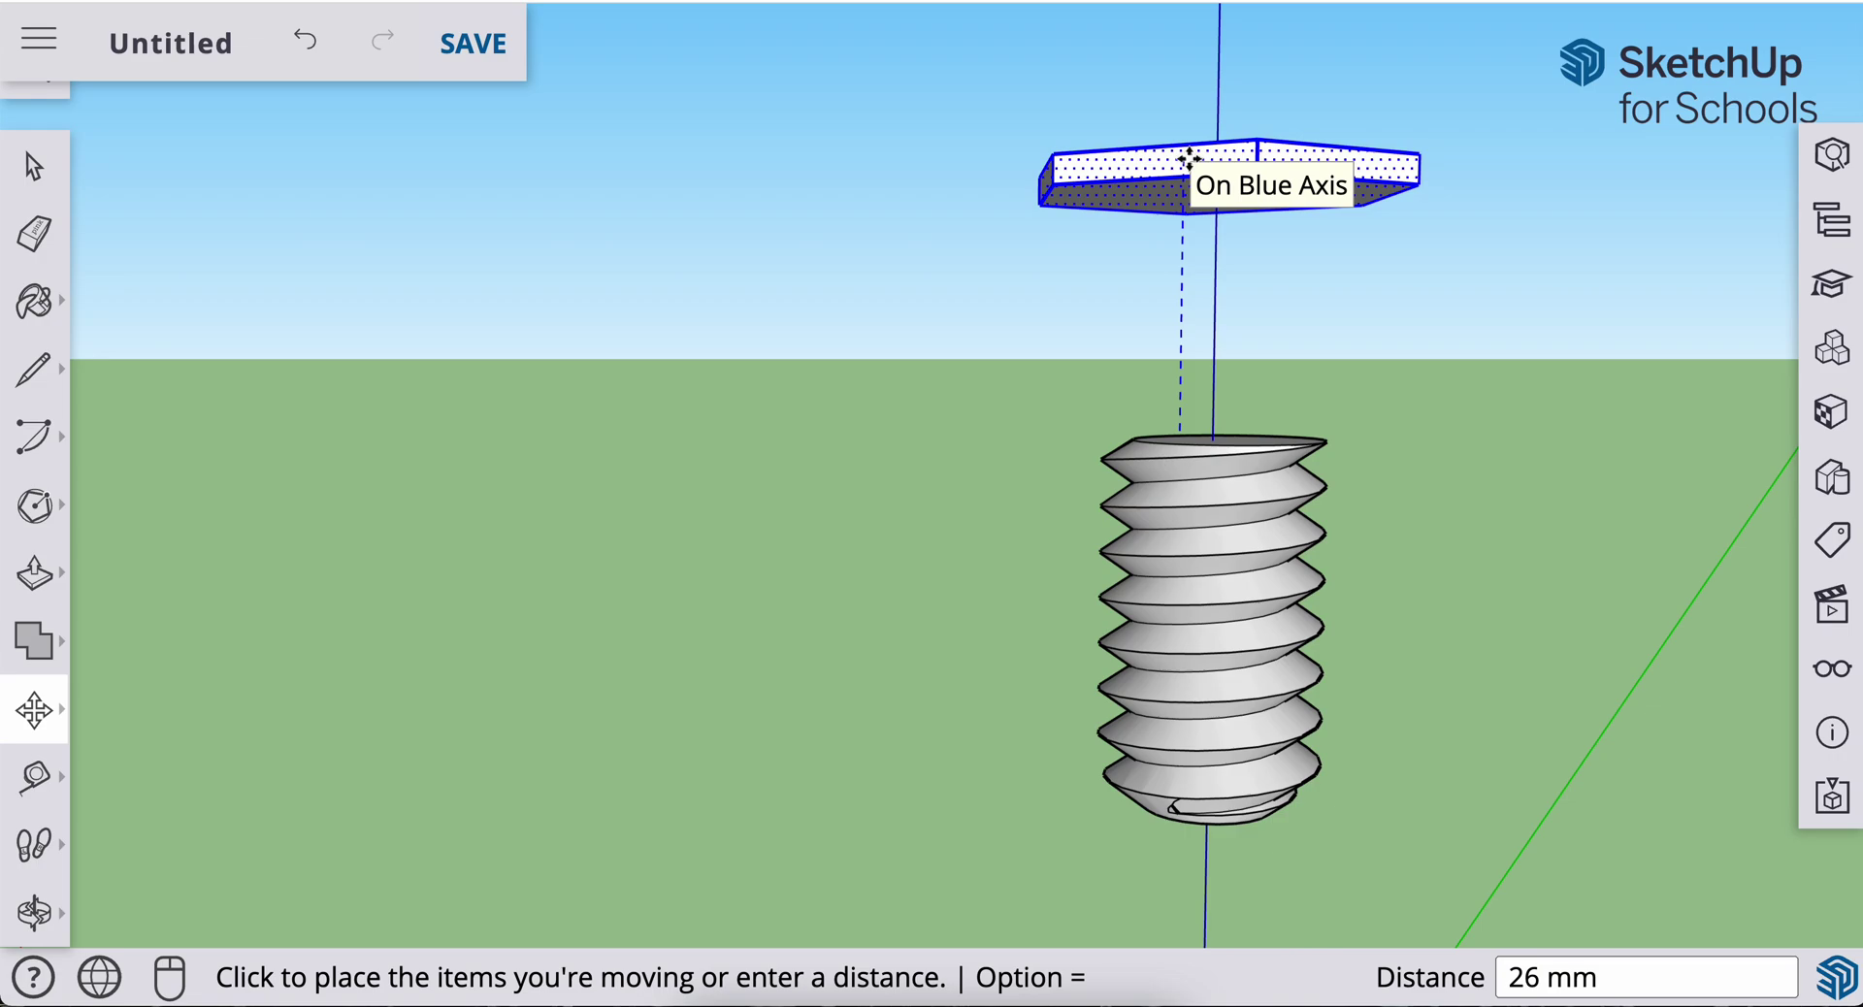
pyautogui.press('alt')
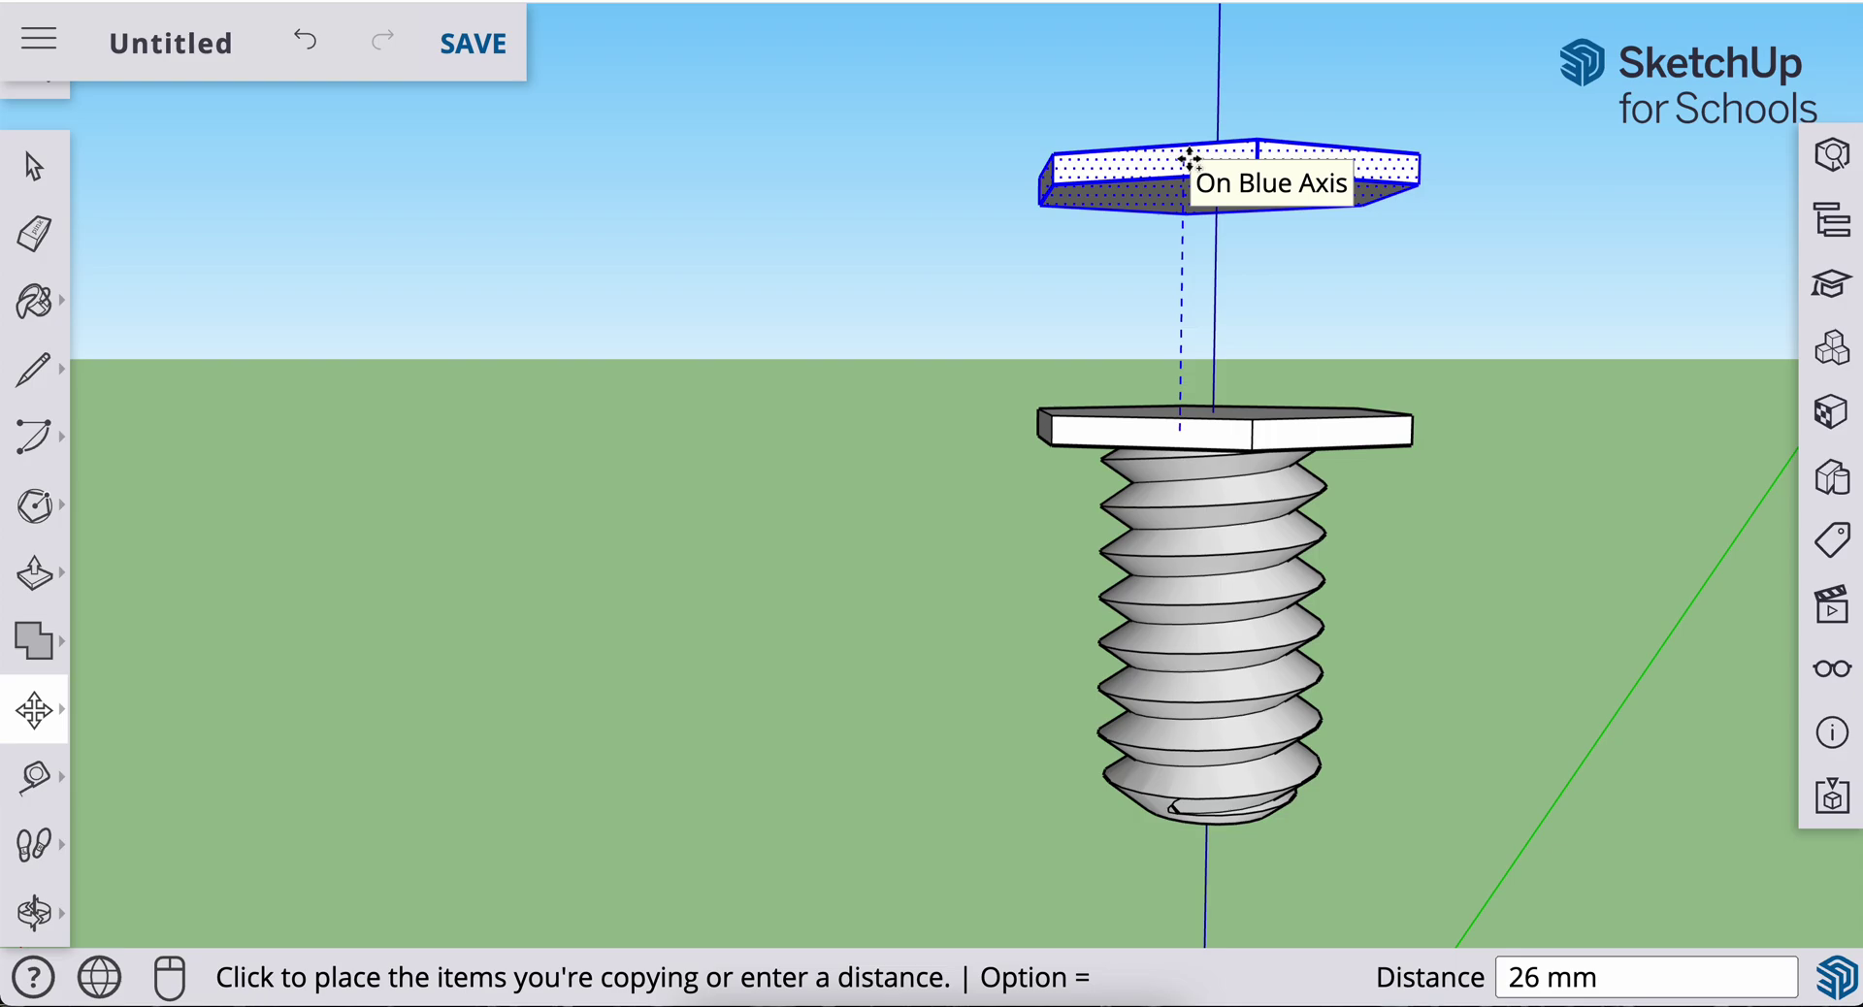
pyautogui.click(1190, 155)
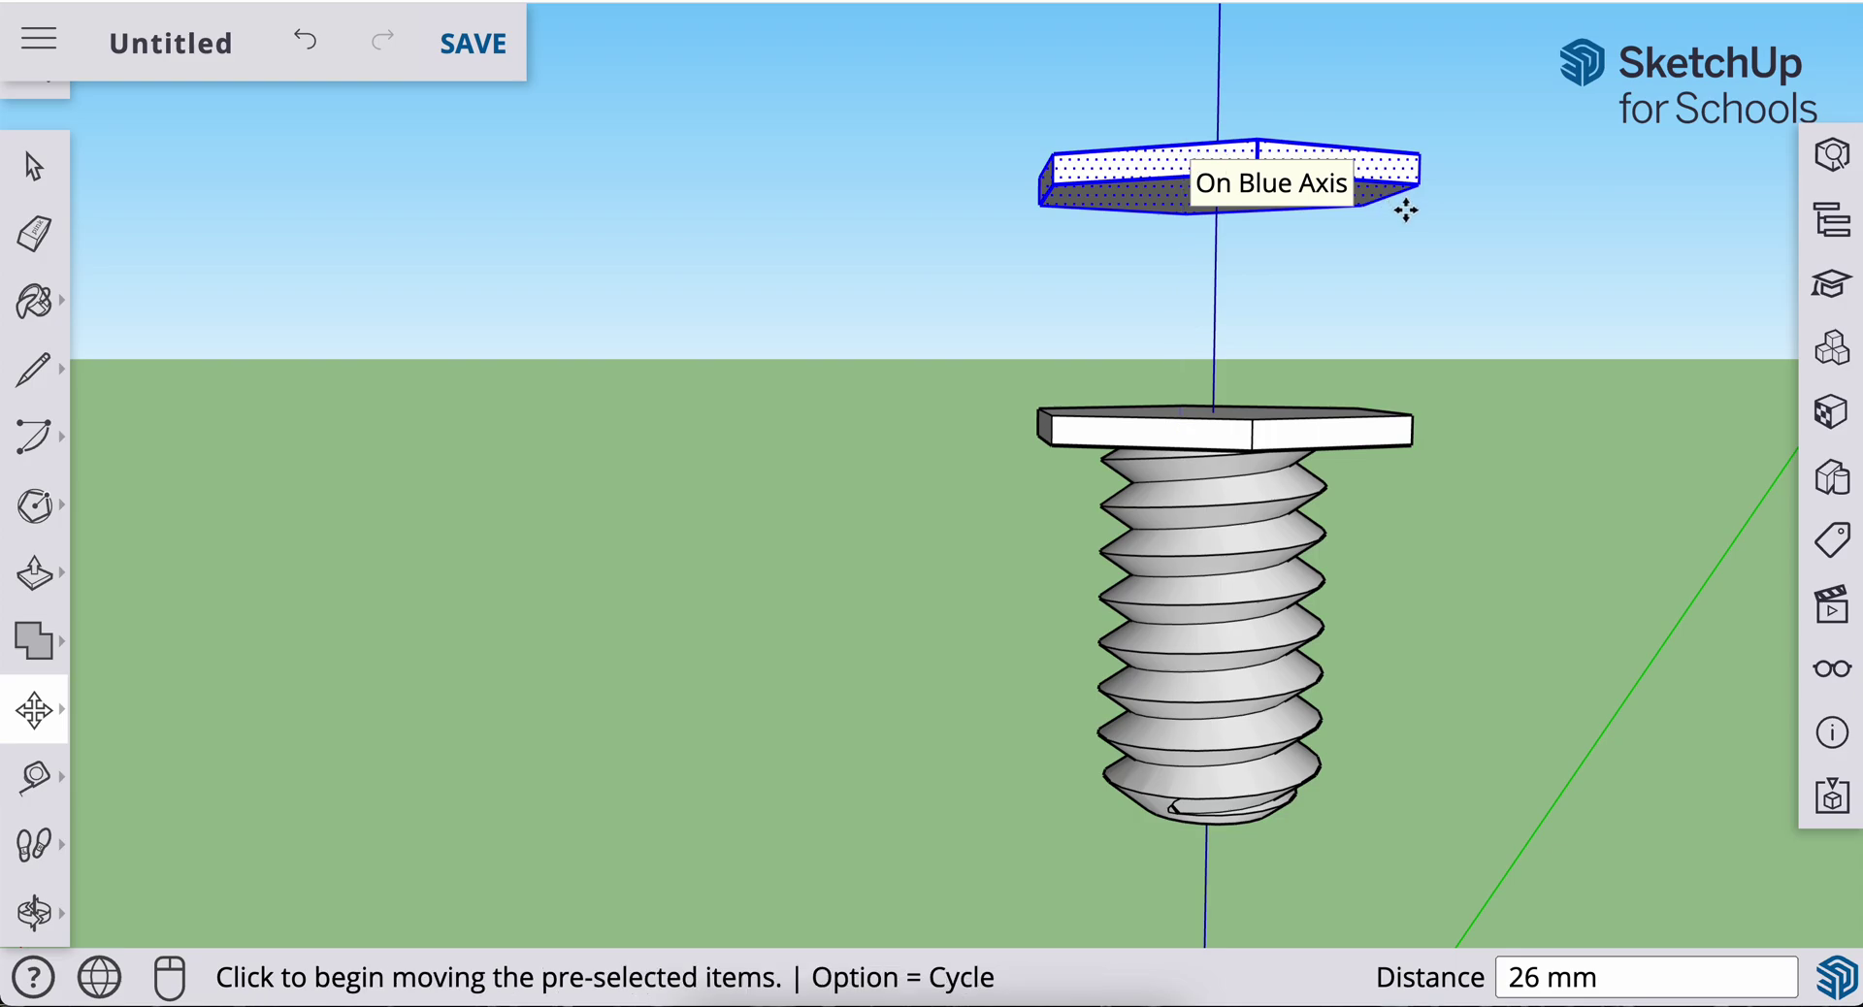
pyautogui.moveTo(1407, 204); pyautogui.dragTo(1257, 341, button='middle')
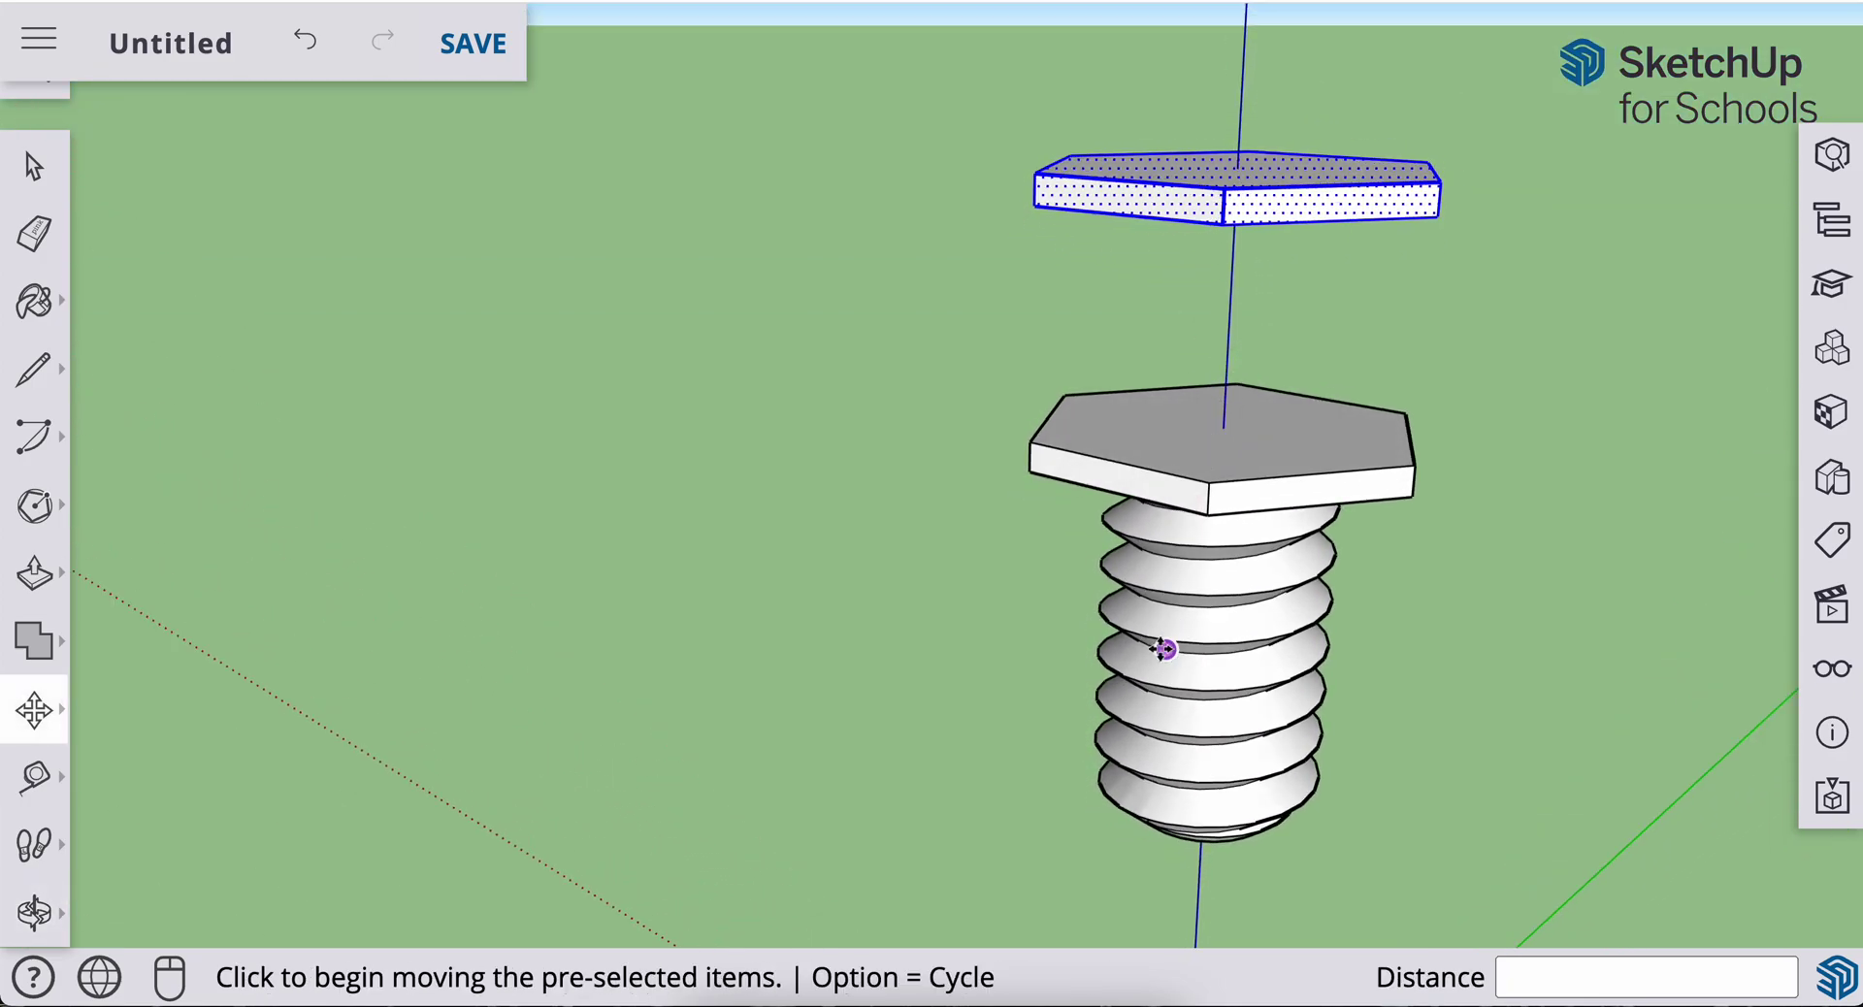
pyautogui.moveTo(1165, 650); pyautogui.dragTo(1289, 469, button='middle')
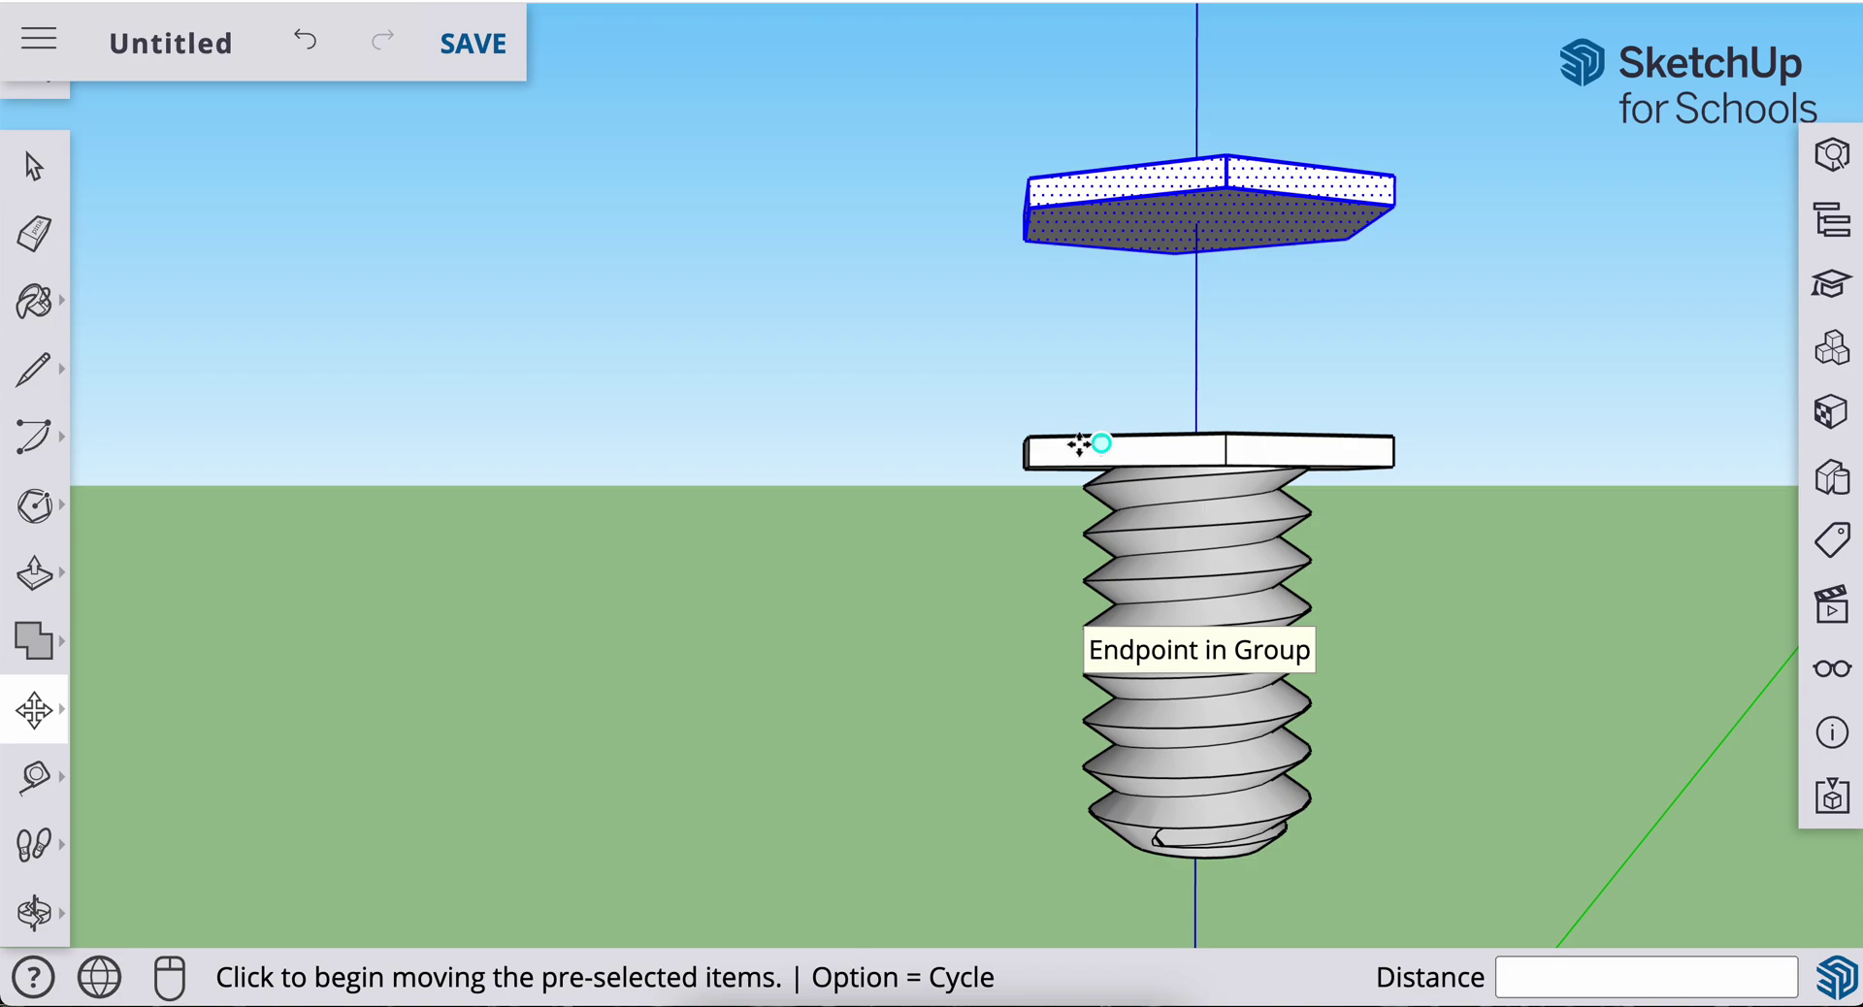
pyautogui.moveTo(1121, 241); pyautogui.dragTo(1110, 366, button='middle')
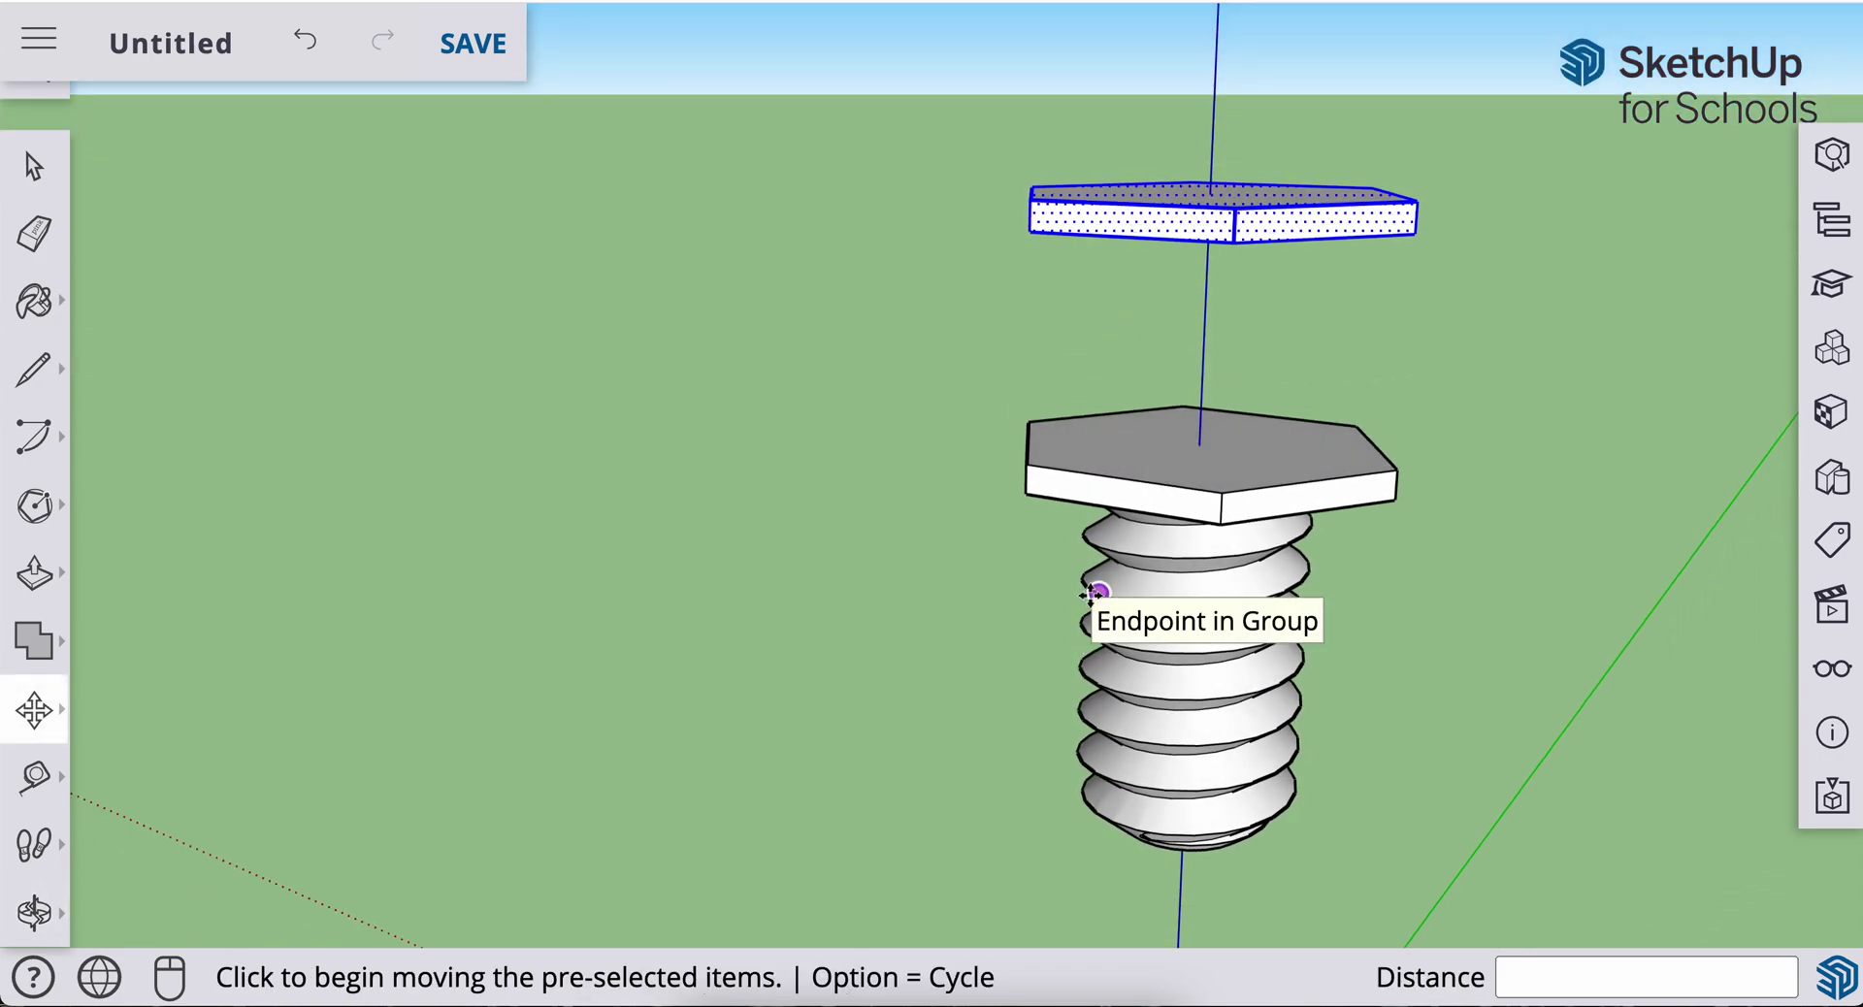
pyautogui.click(34, 776)
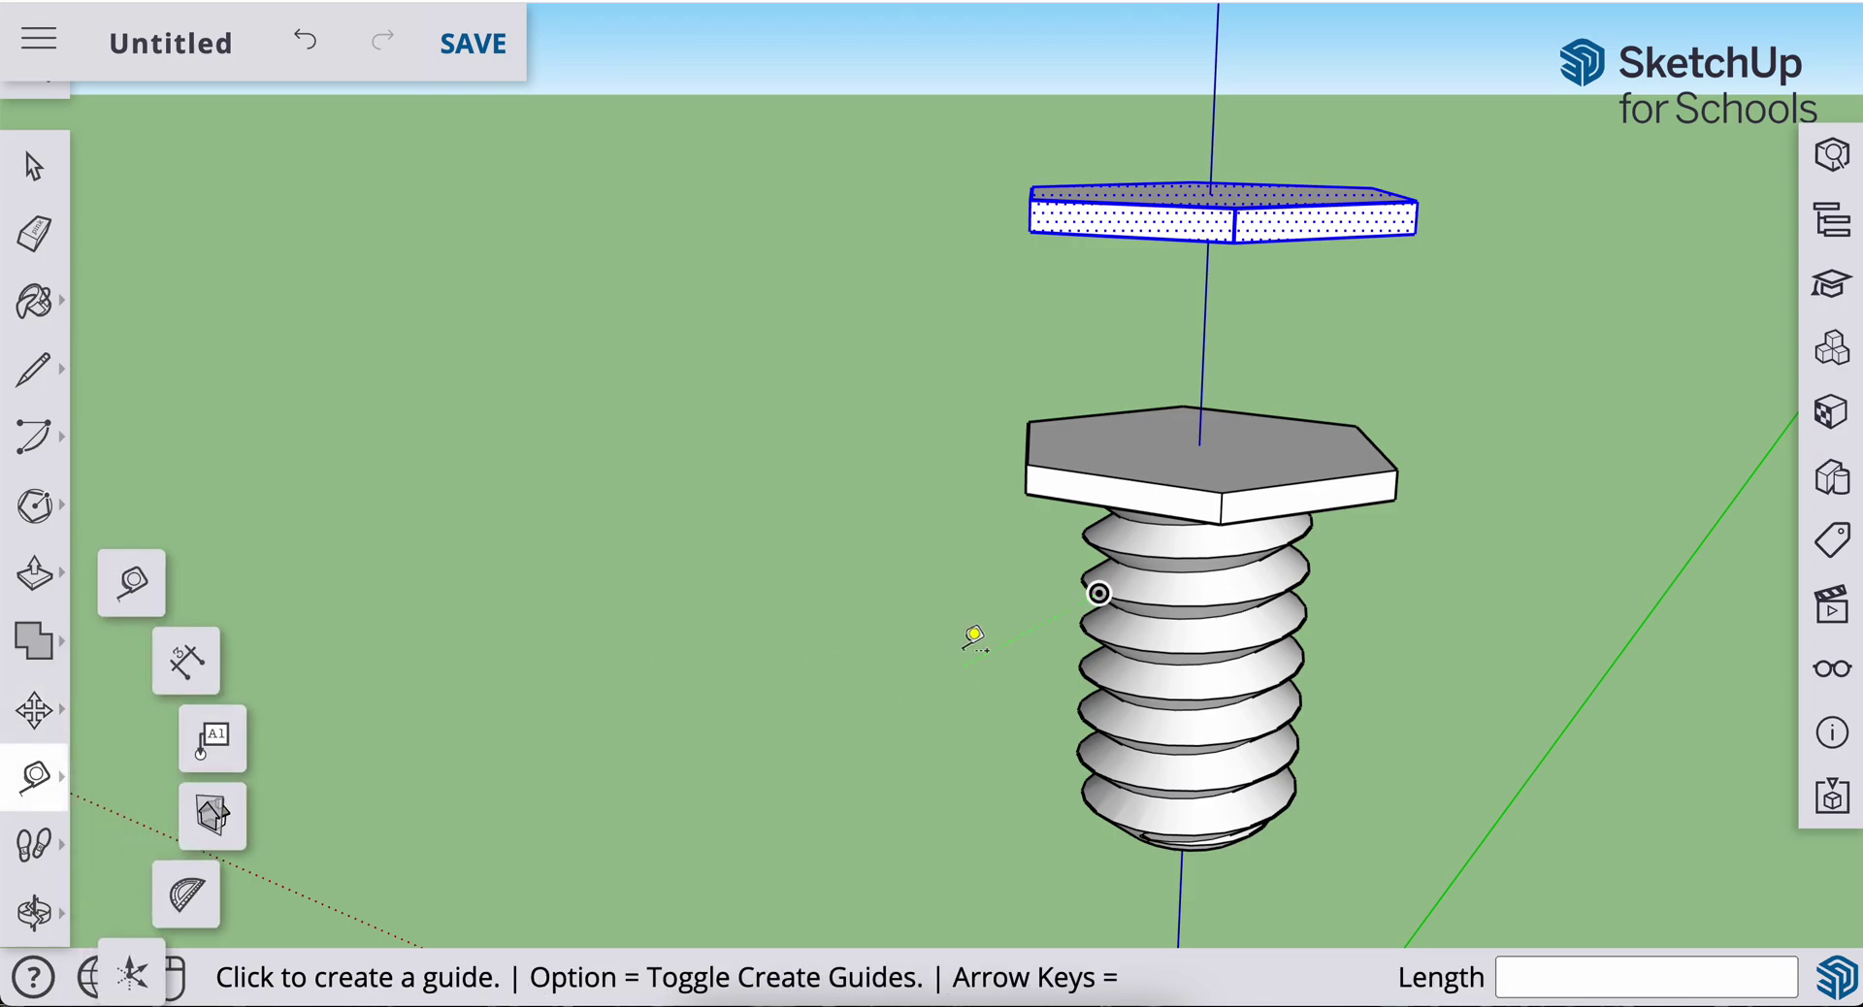
pyautogui.moveTo(973, 636); pyautogui.dragTo(1068, 565, button='middle')
pyautogui.scroll(5, 1073, 595)
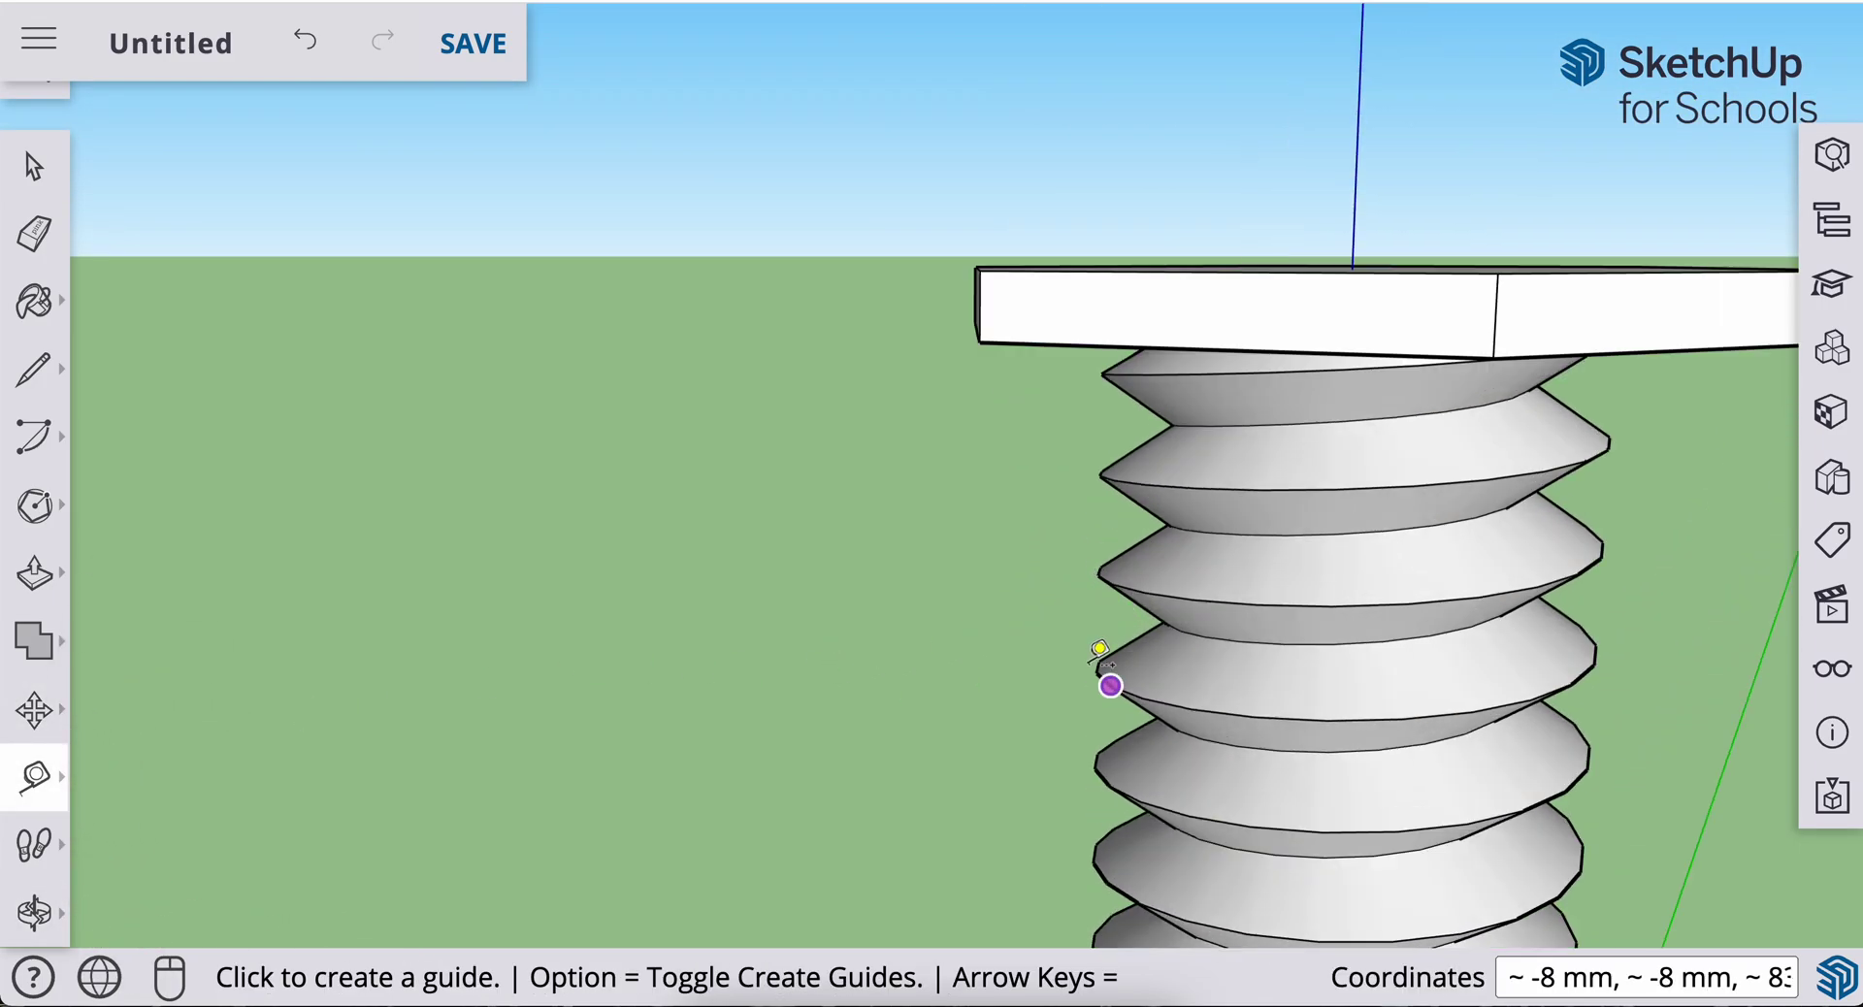
pyautogui.click(1110, 687)
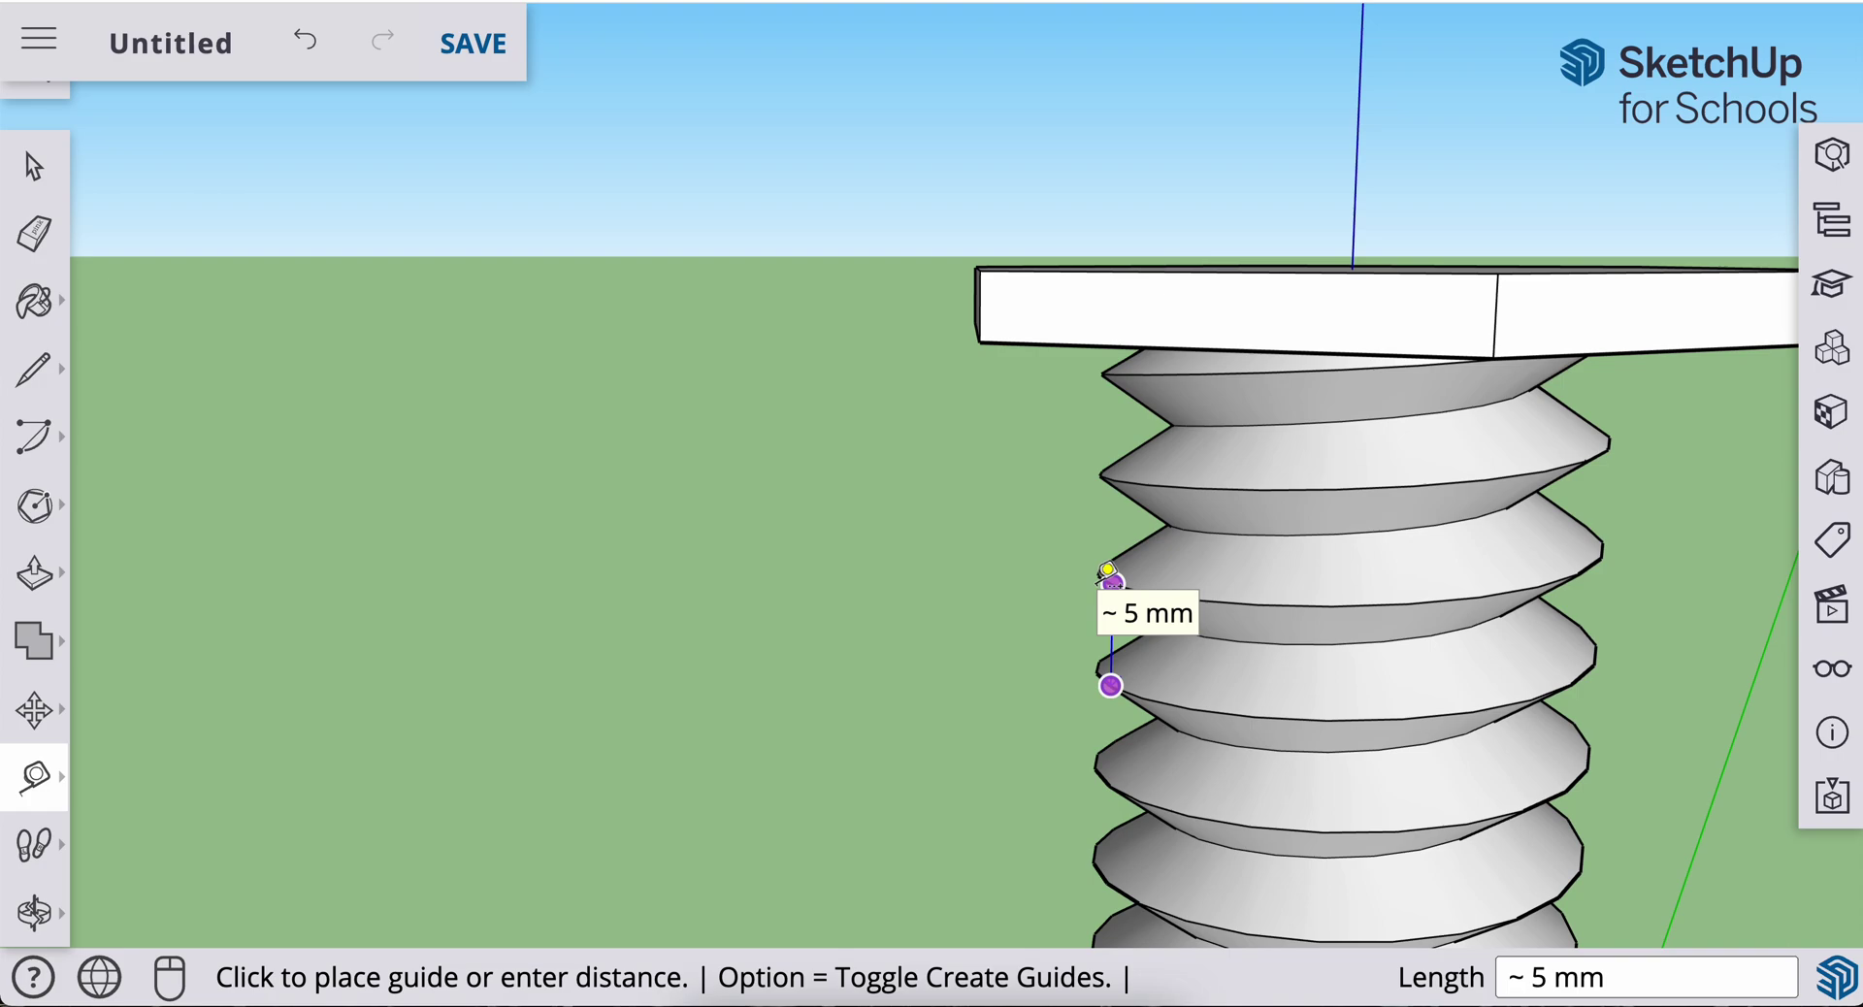
pyautogui.press('Escape')
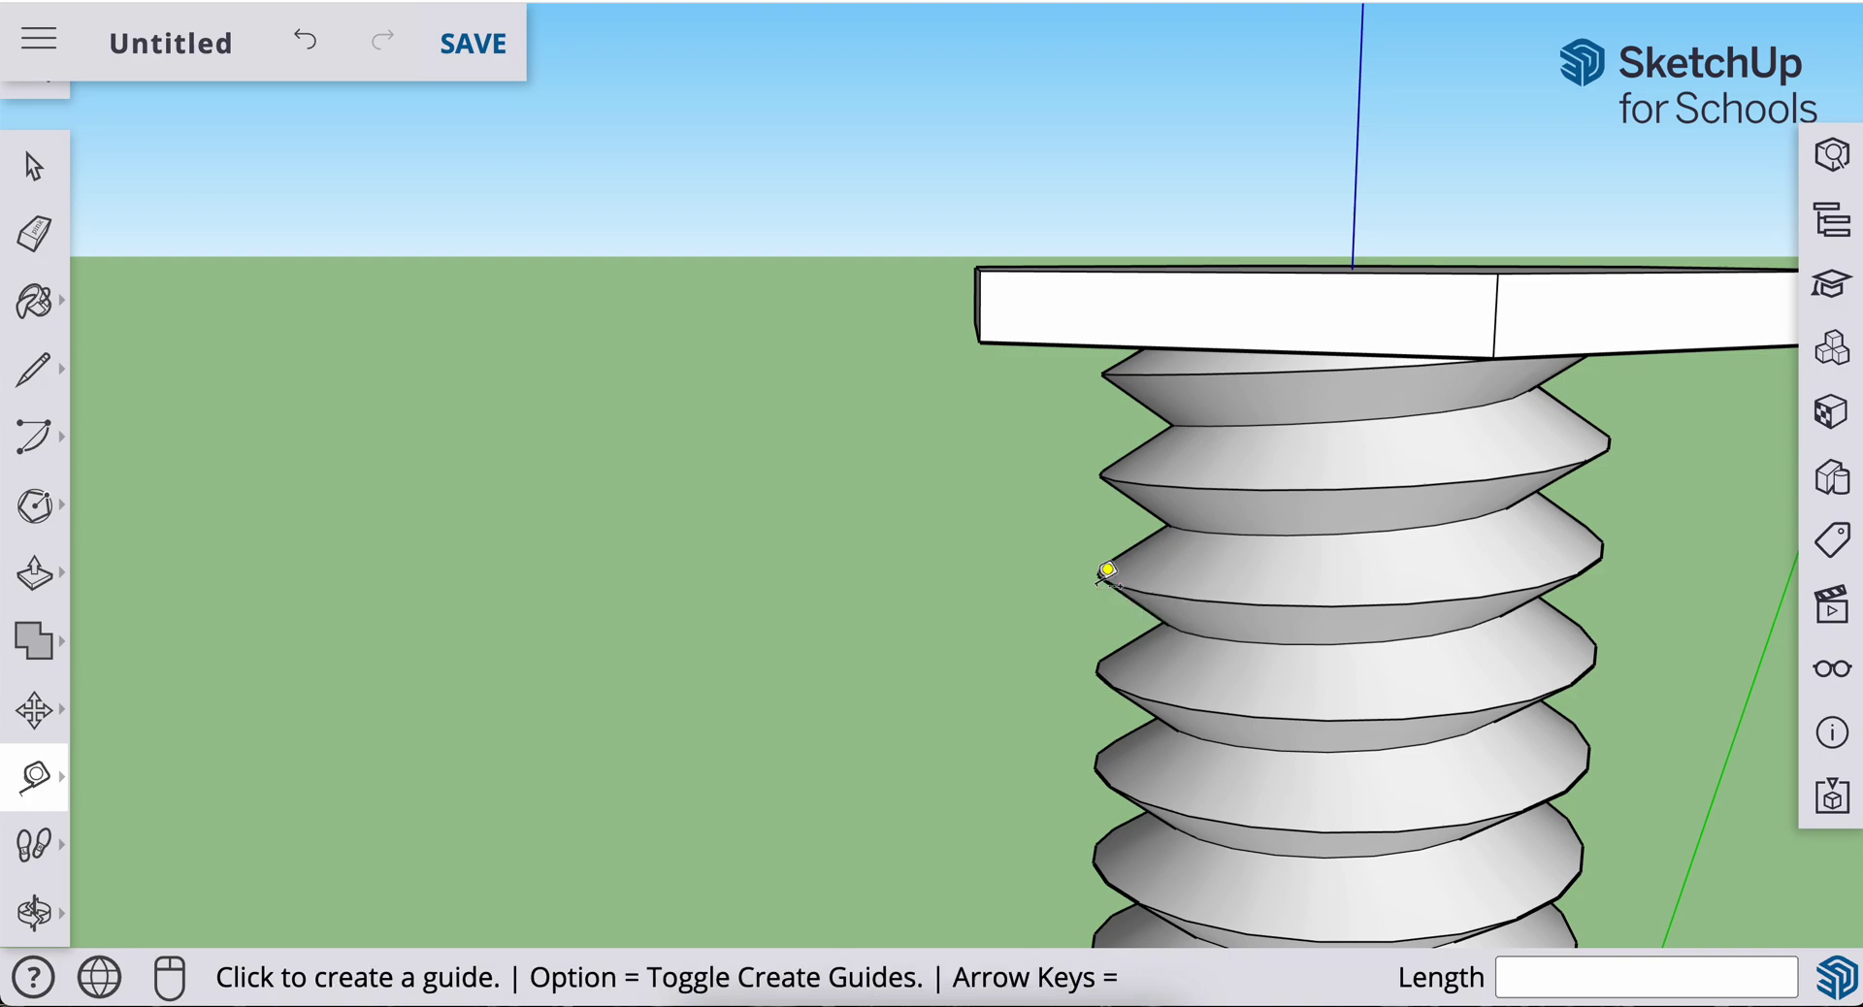
pyautogui.scroll(-5, 1106, 570)
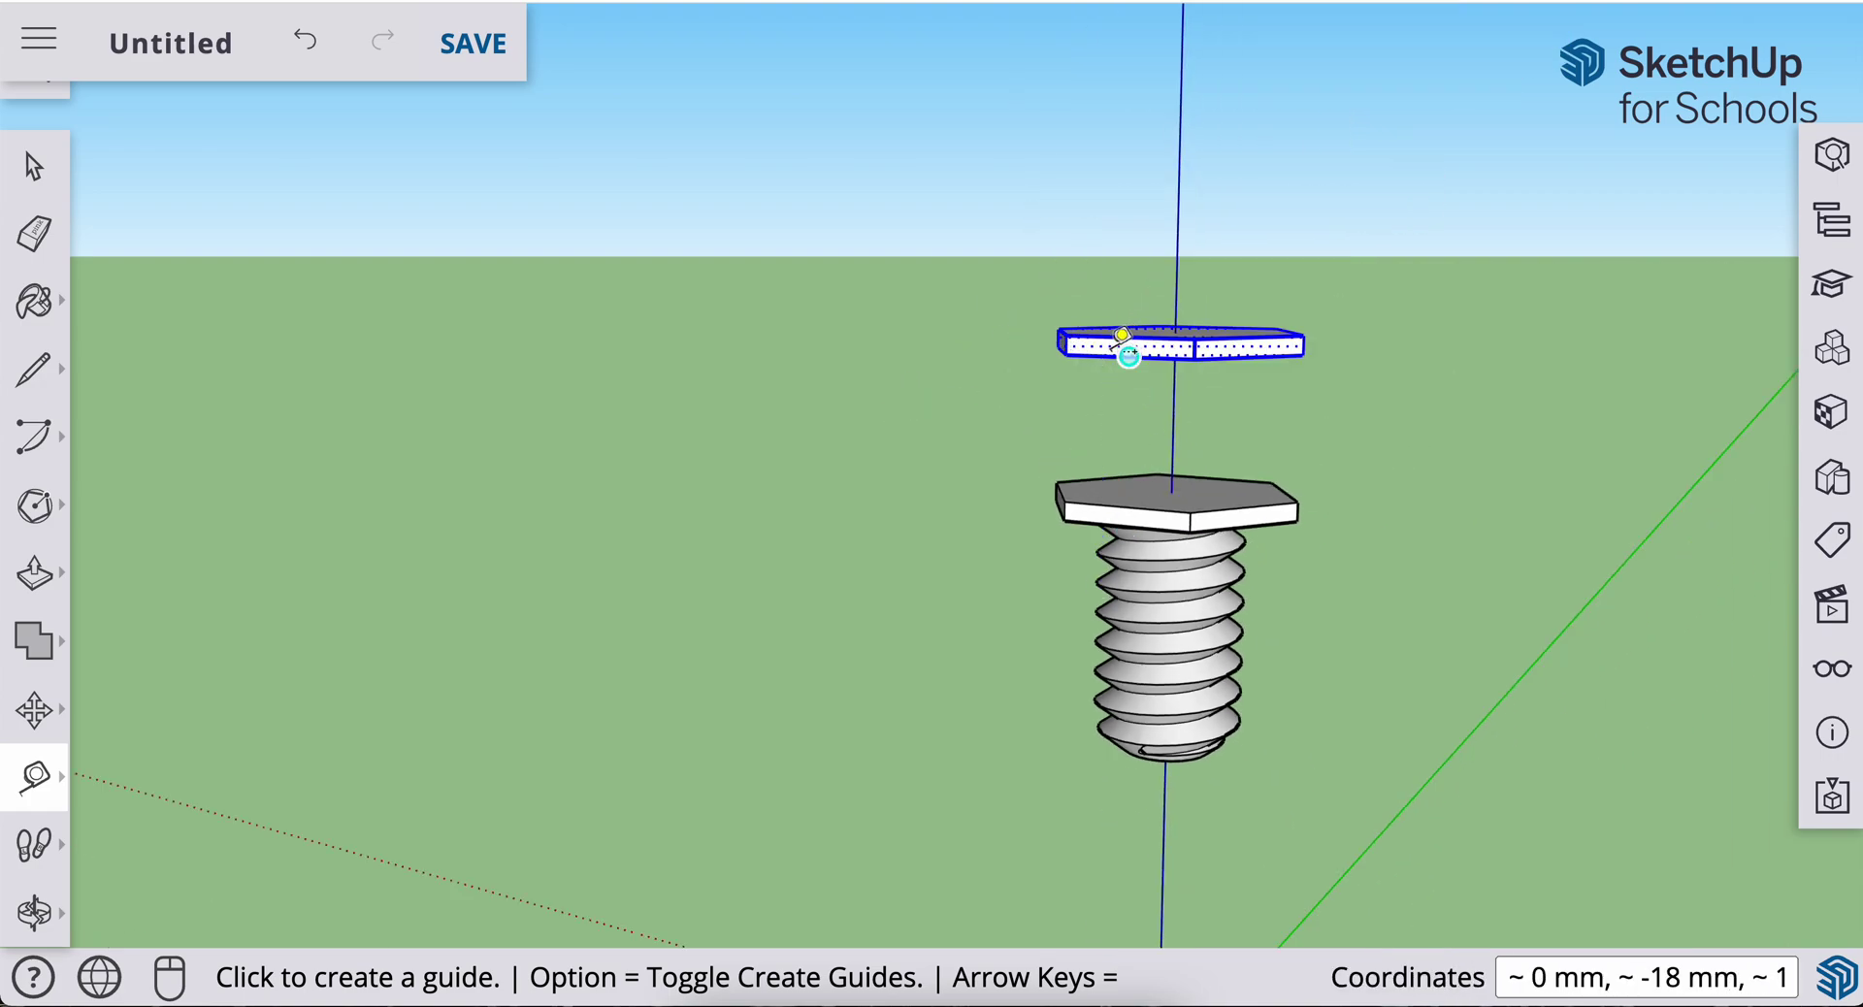
pyautogui.moveTo(1123, 350); pyautogui.dragTo(993, 508, button='middle')
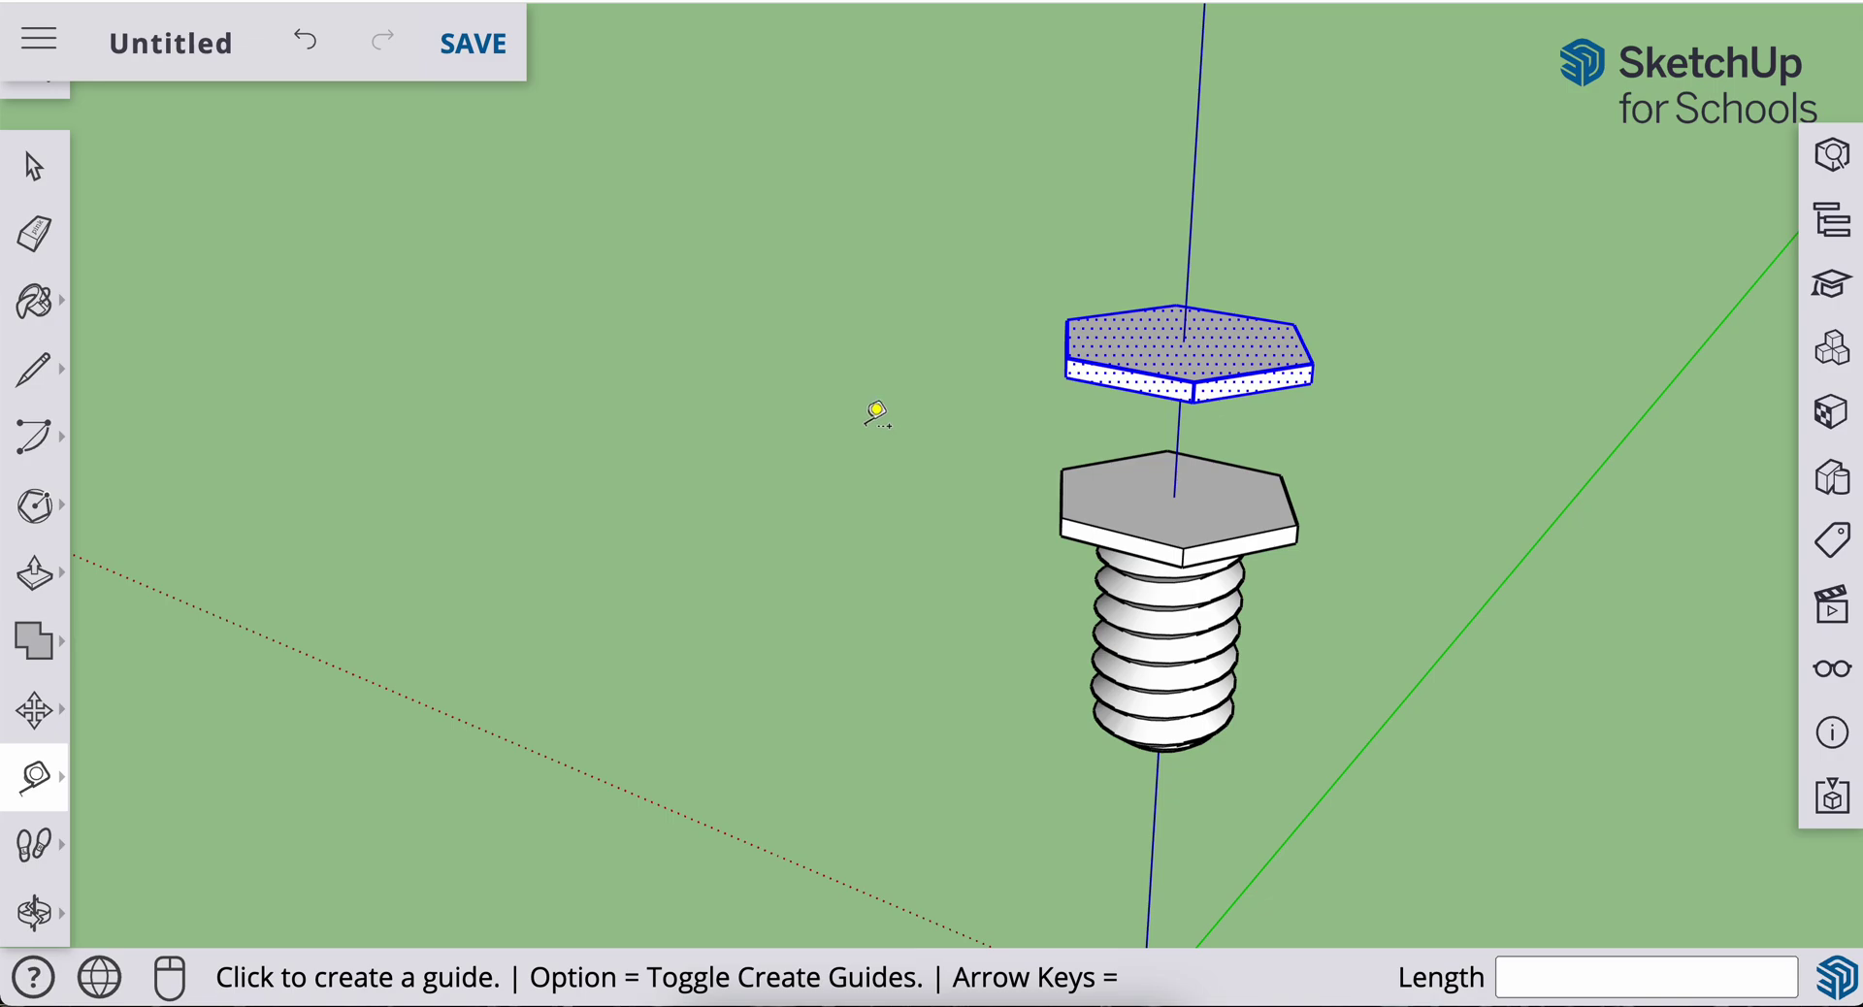
pyautogui.press('space')
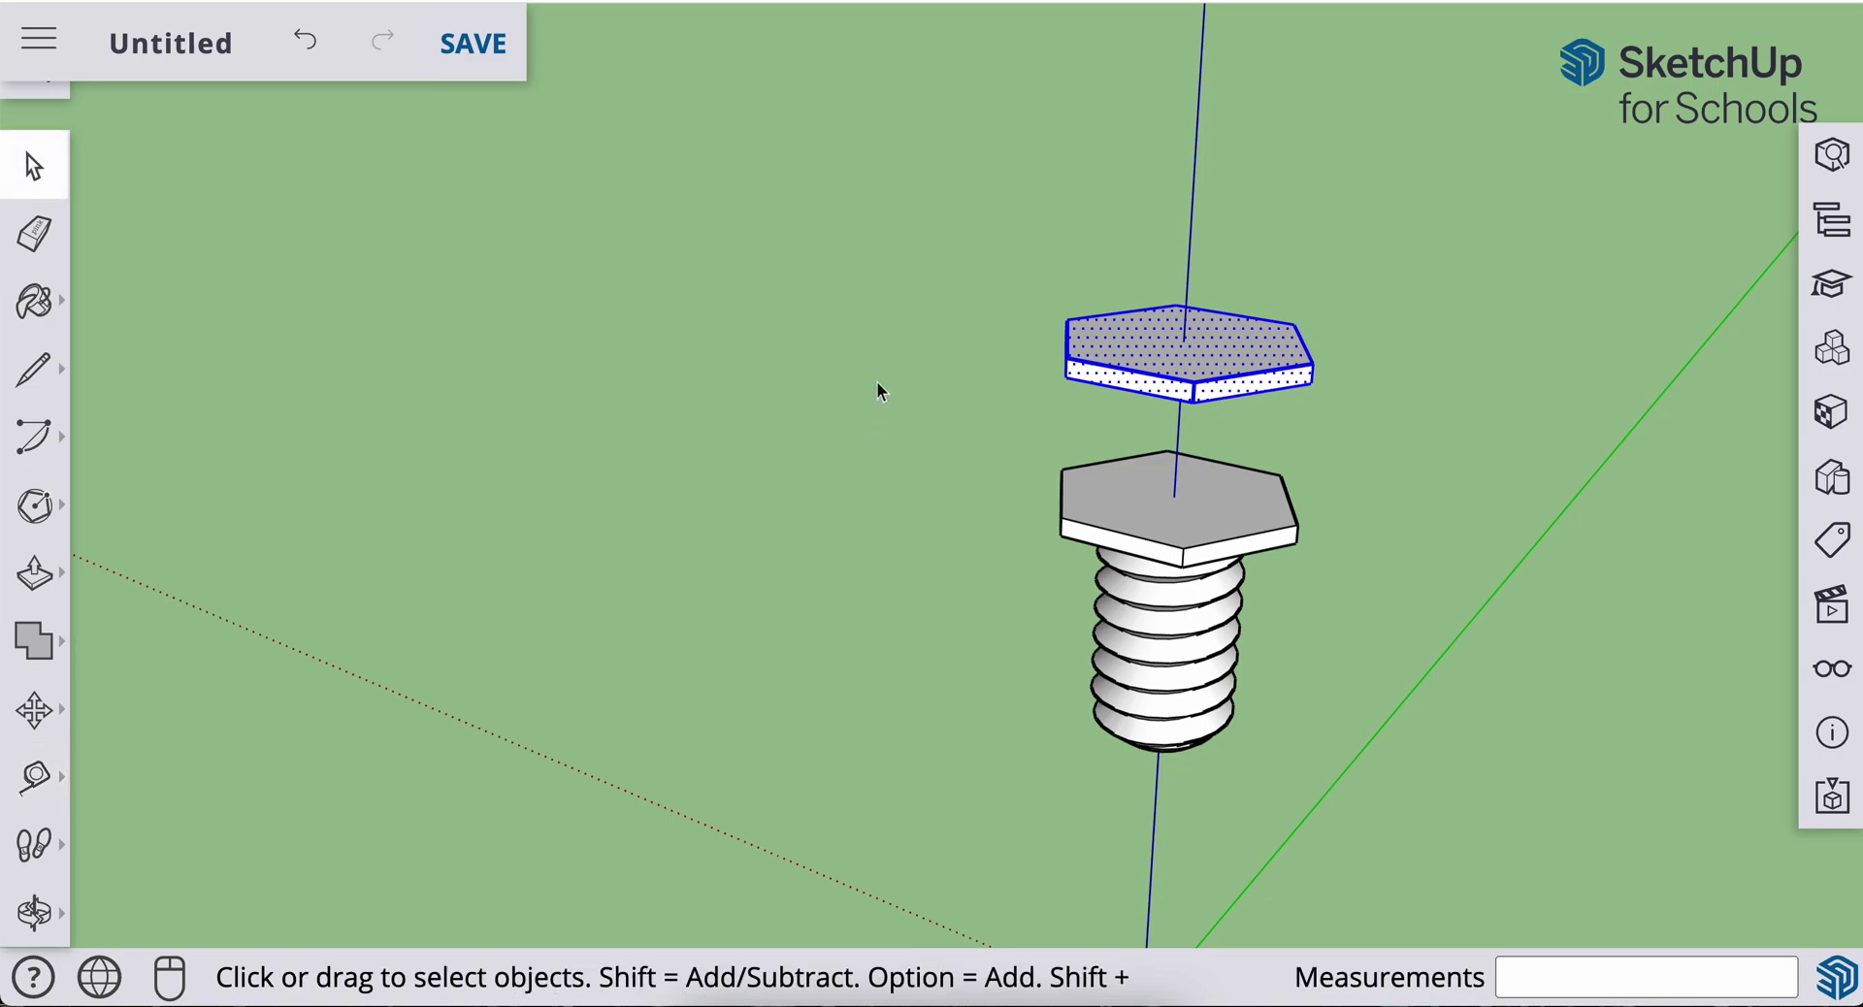
# - Push/pull the floating hexagon's top face up 5 mm to form the nut blank
pyautogui.click(863, 389)
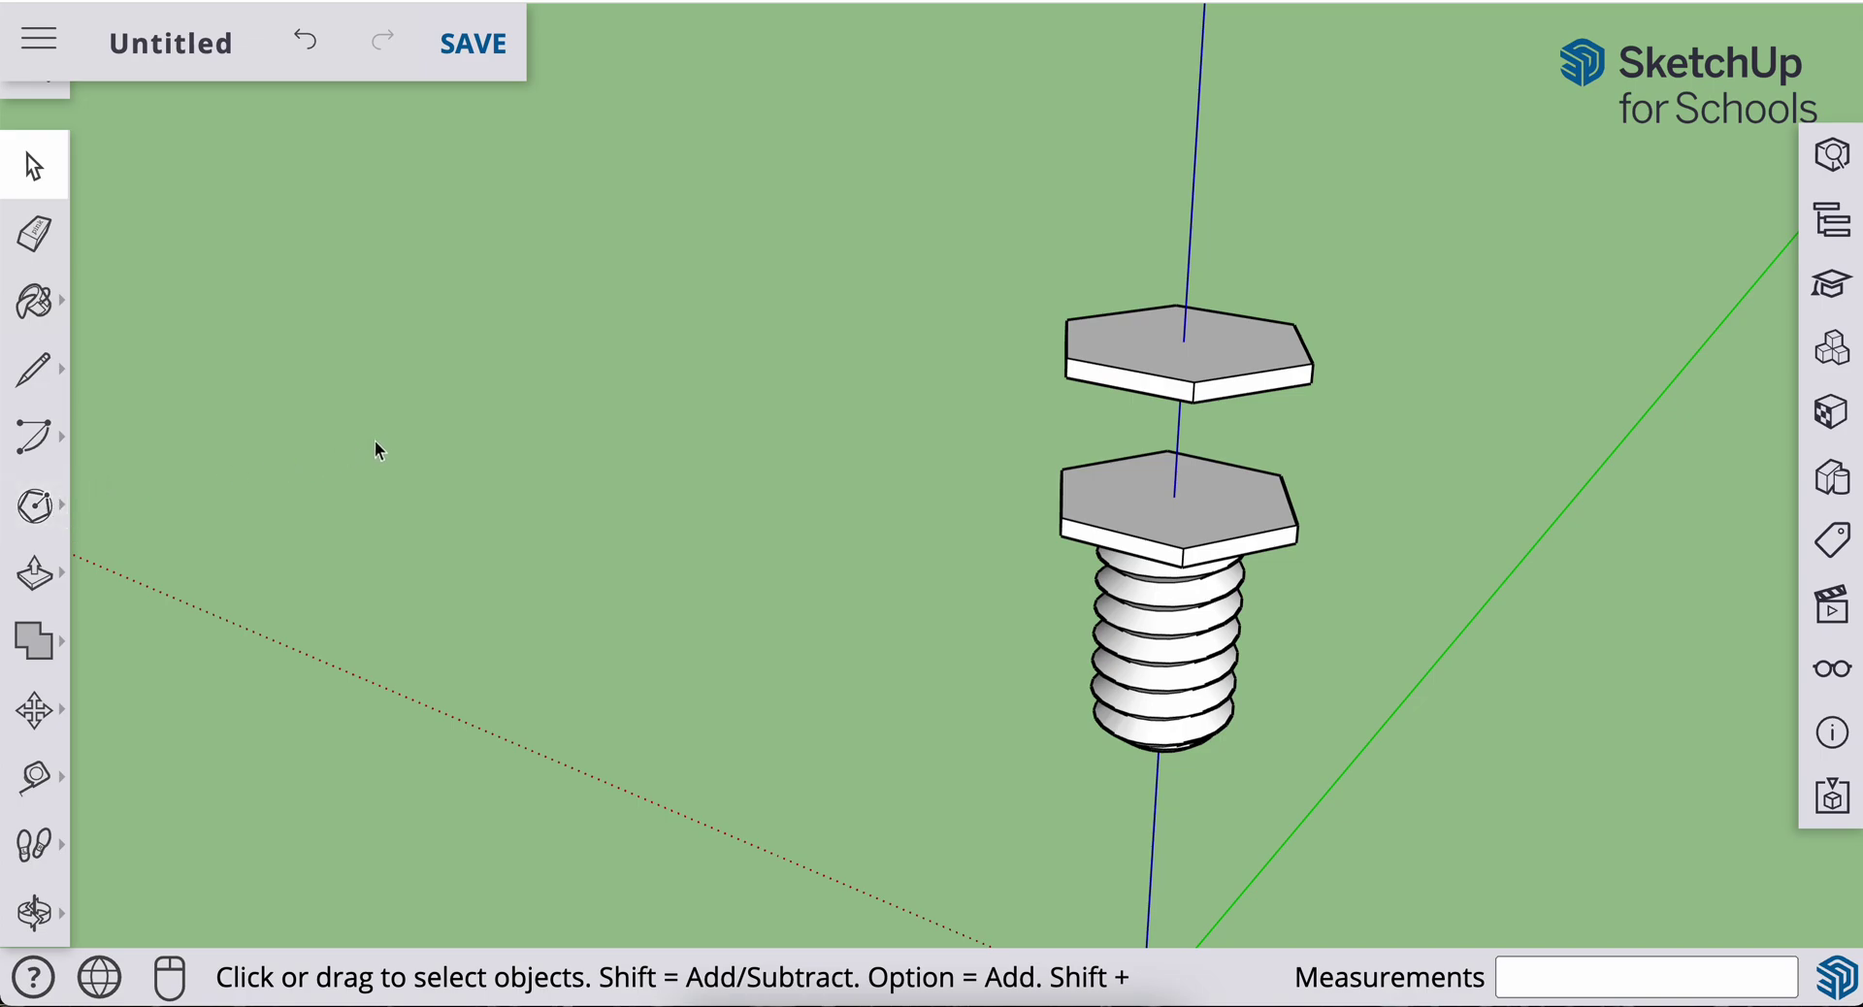
pyautogui.press('p')
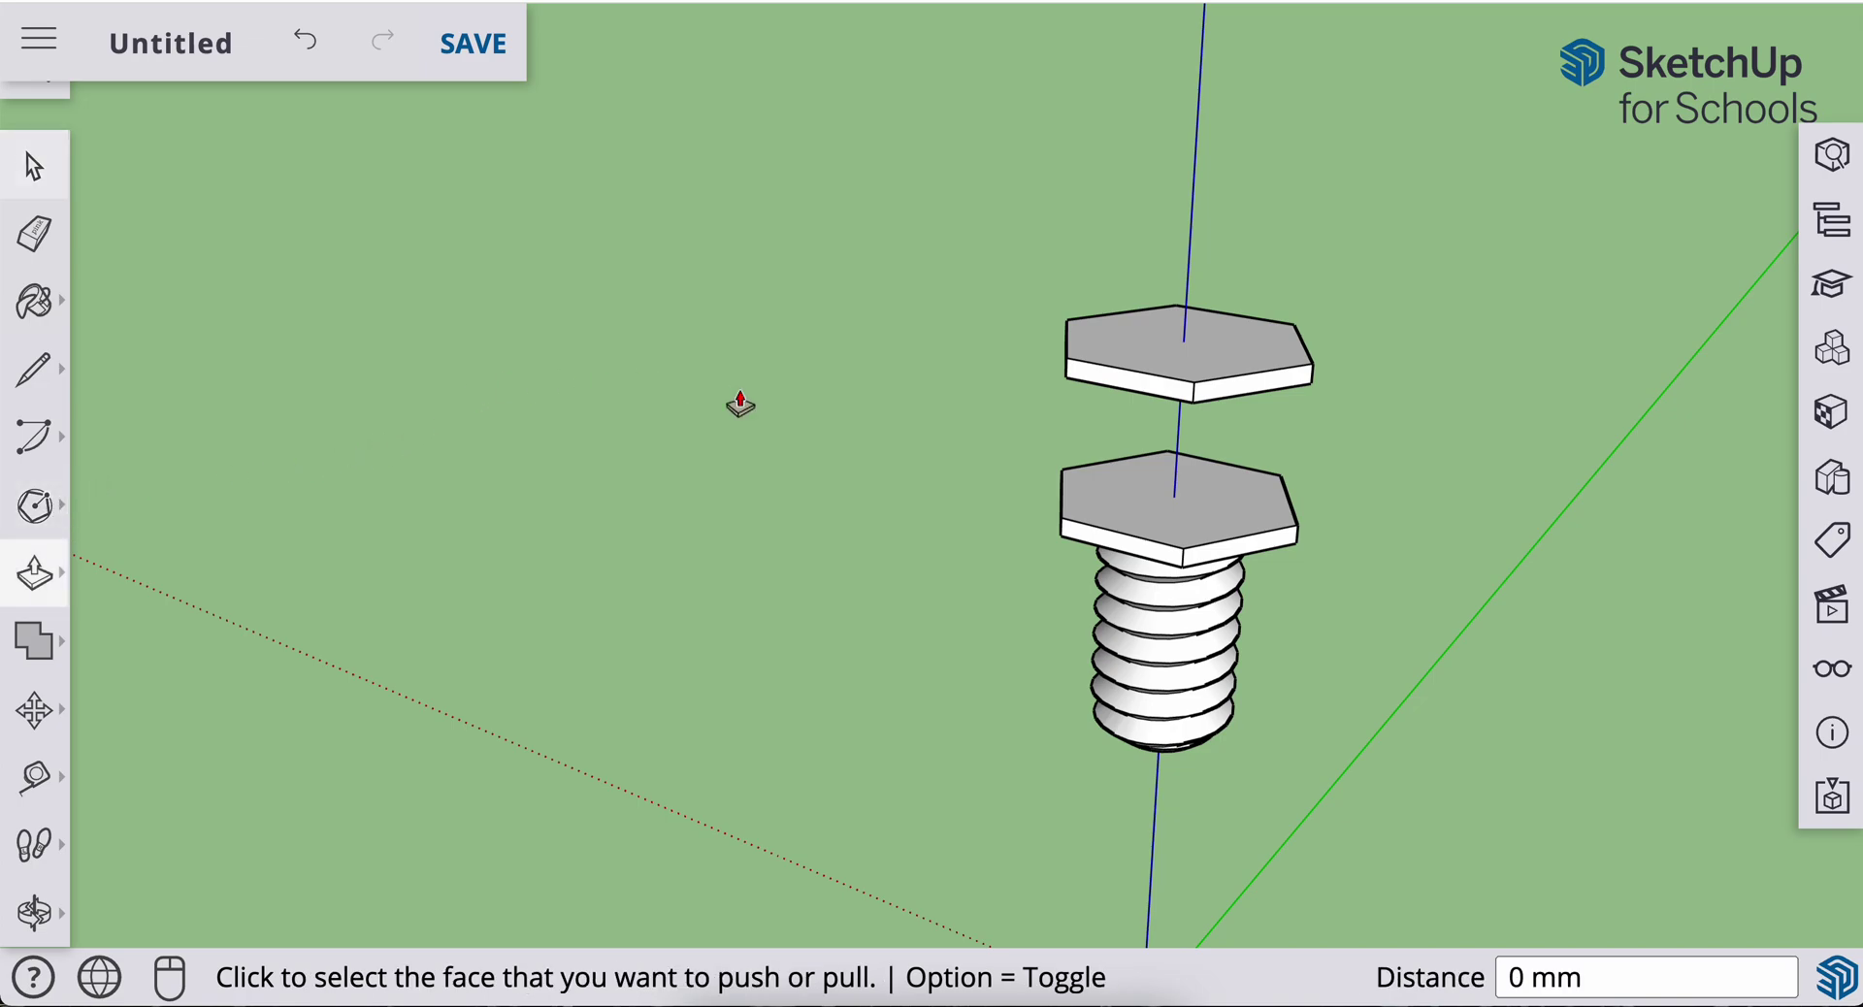
pyautogui.click(1205, 361)
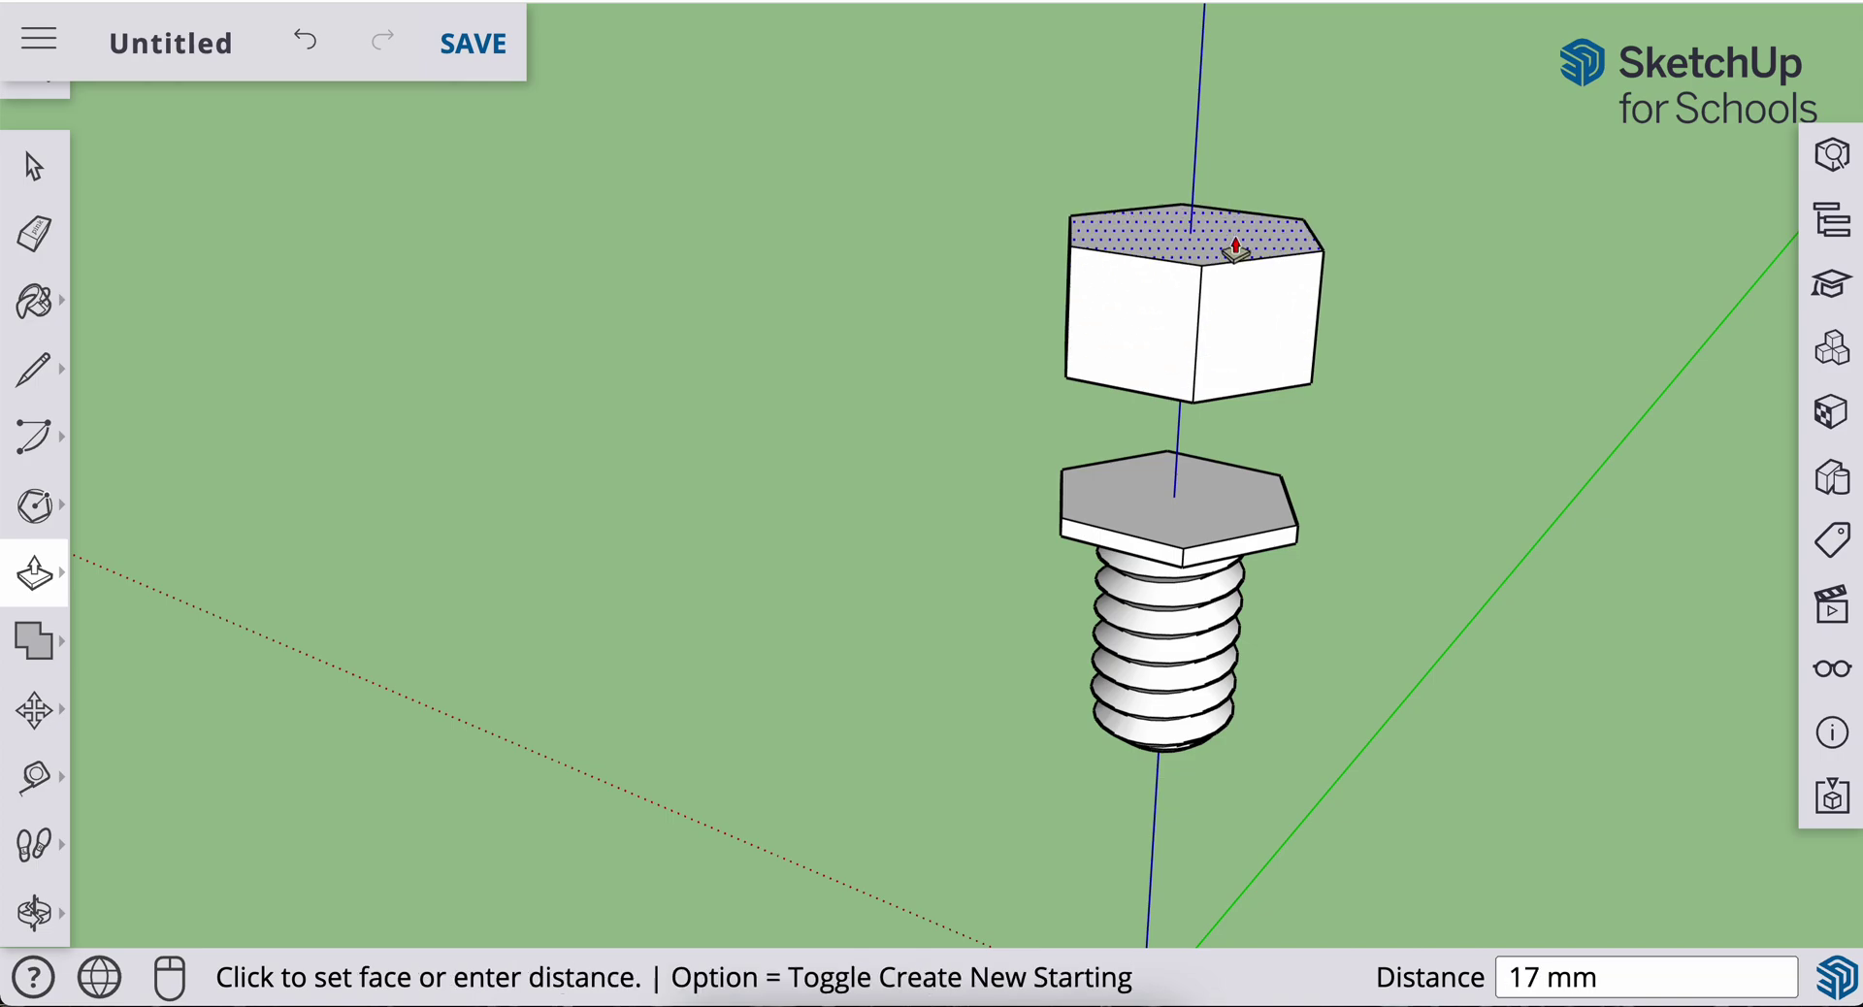
pyautogui.write('5')
pyautogui.press('Return')
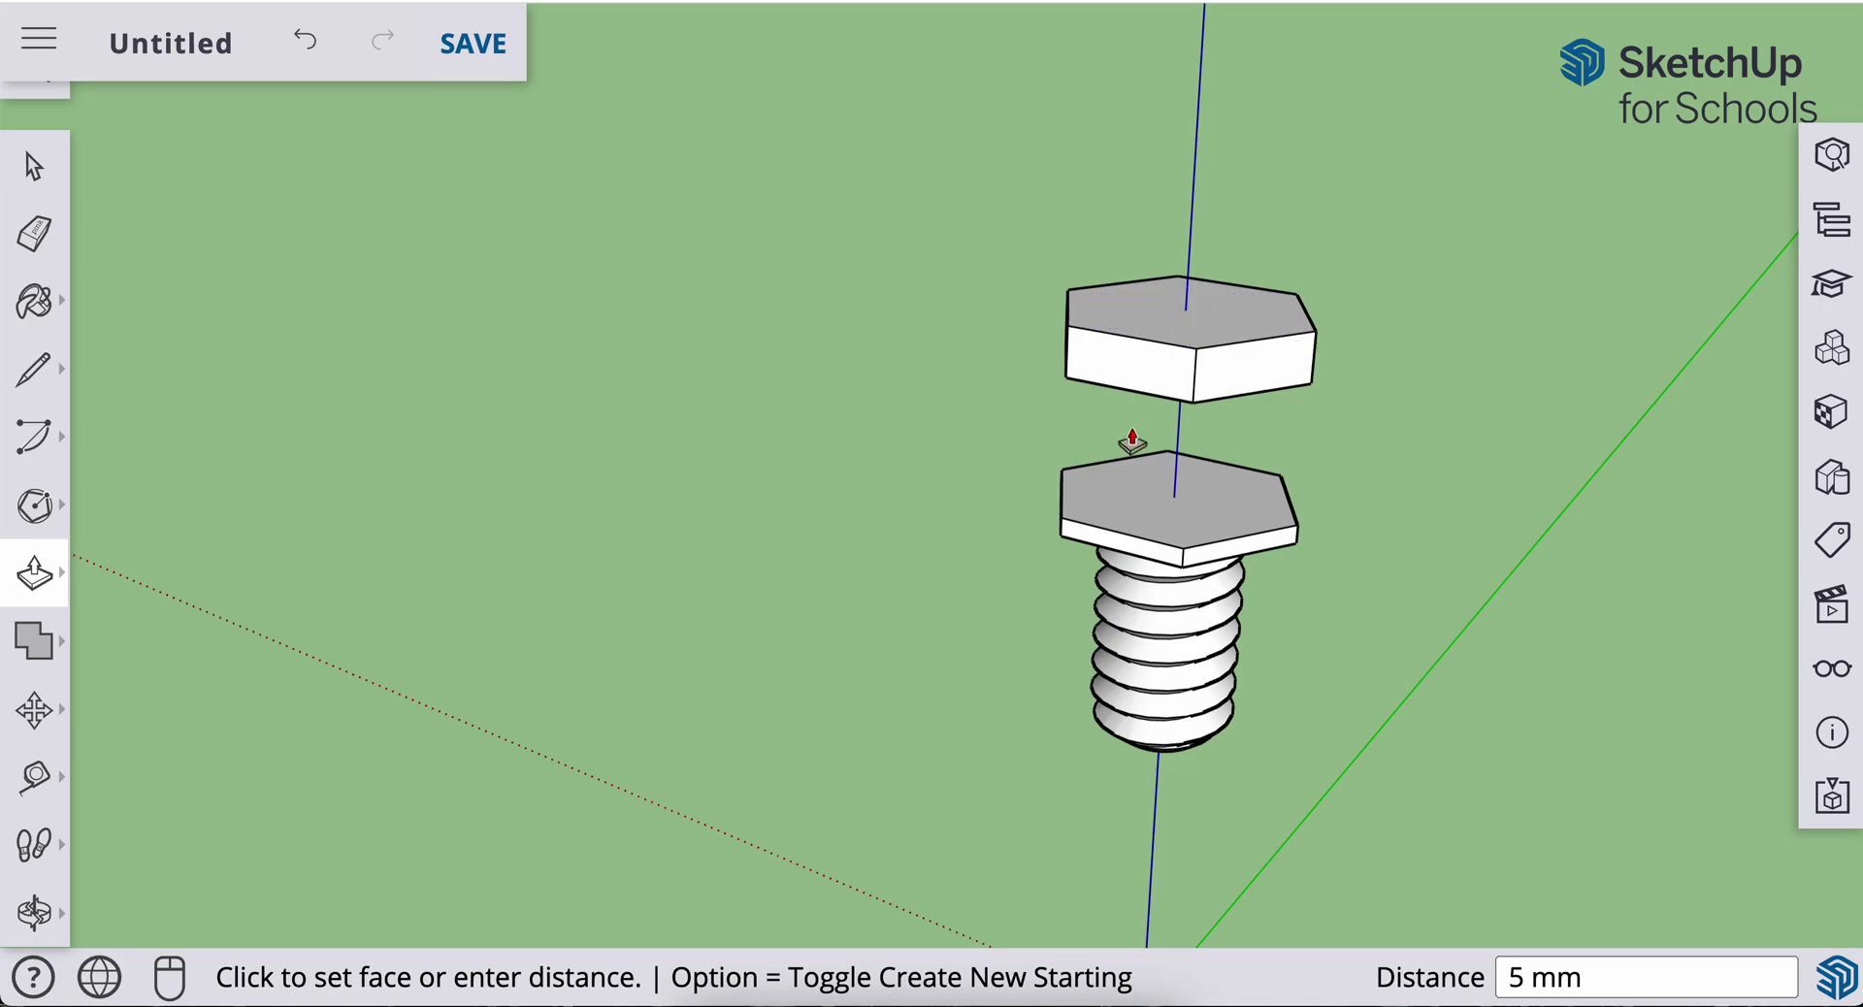
pyautogui.moveTo(1126, 446); pyautogui.dragTo(1227, 229, button='middle')
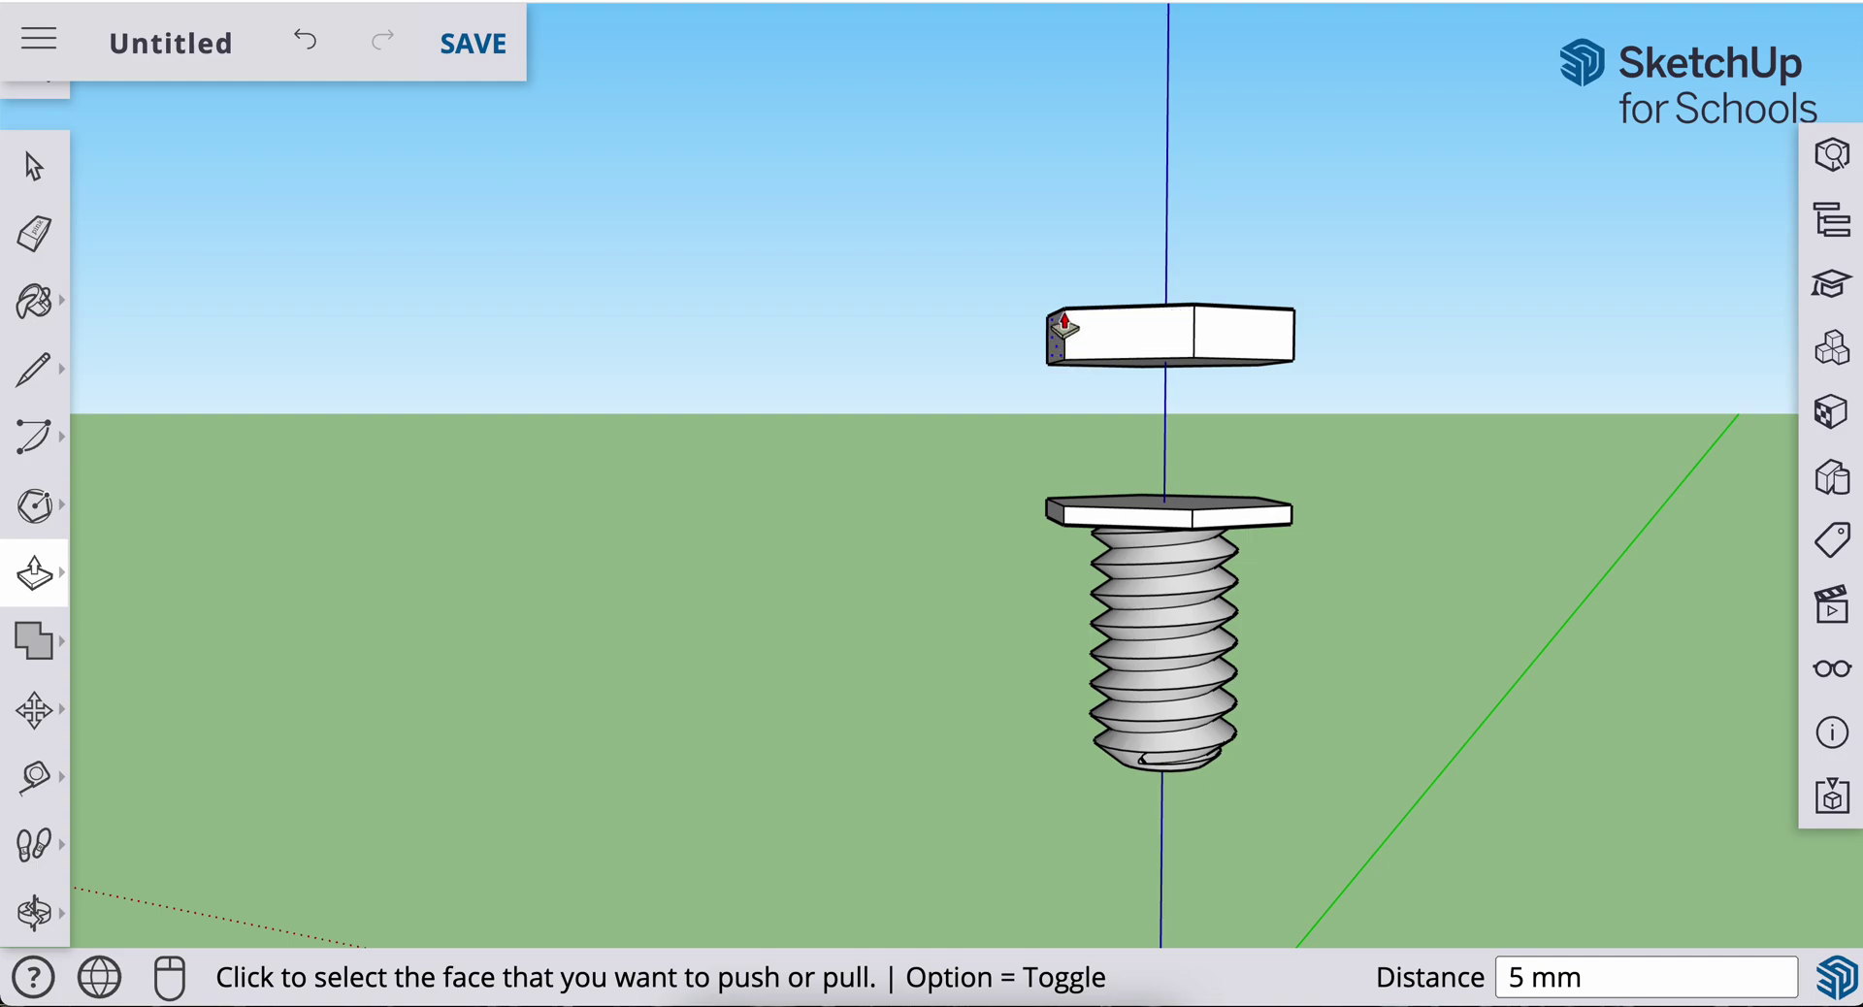
pyautogui.moveTo(1111, 442); pyautogui.dragTo(930, 515, button='middle')
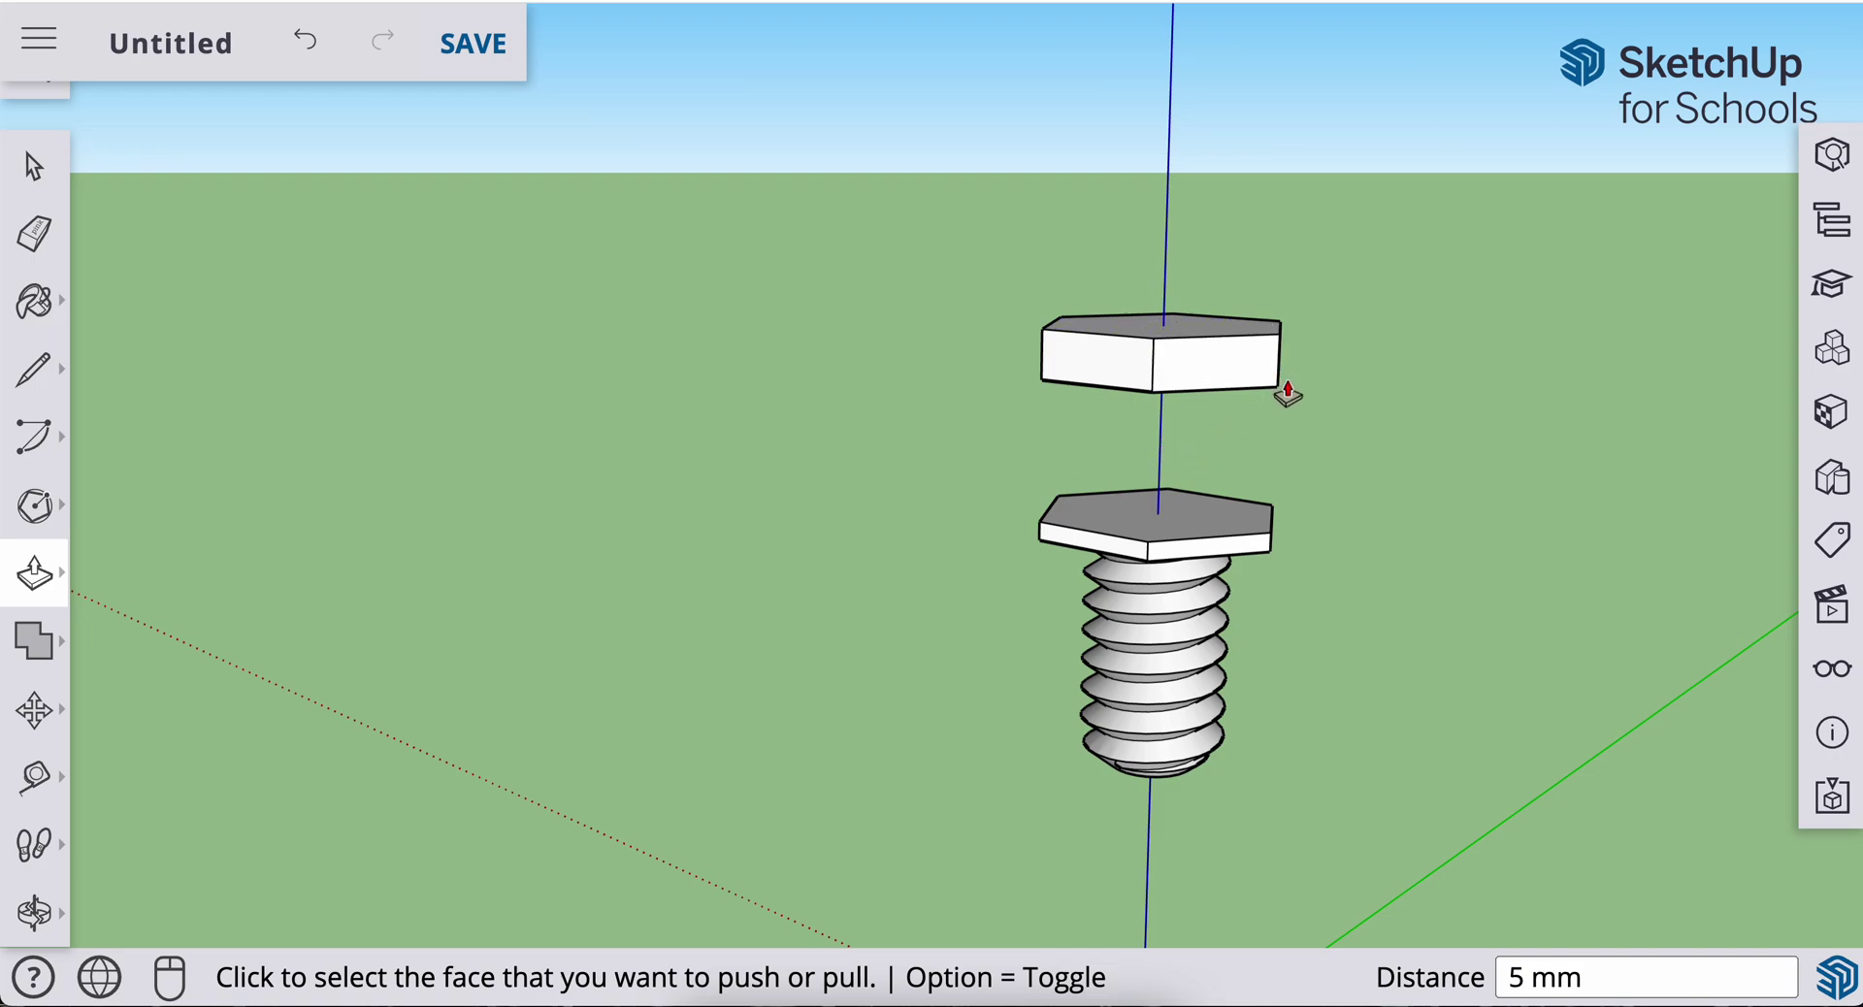
pyautogui.moveTo(1032, 533); pyautogui.dragTo(1273, 591, button='middle')
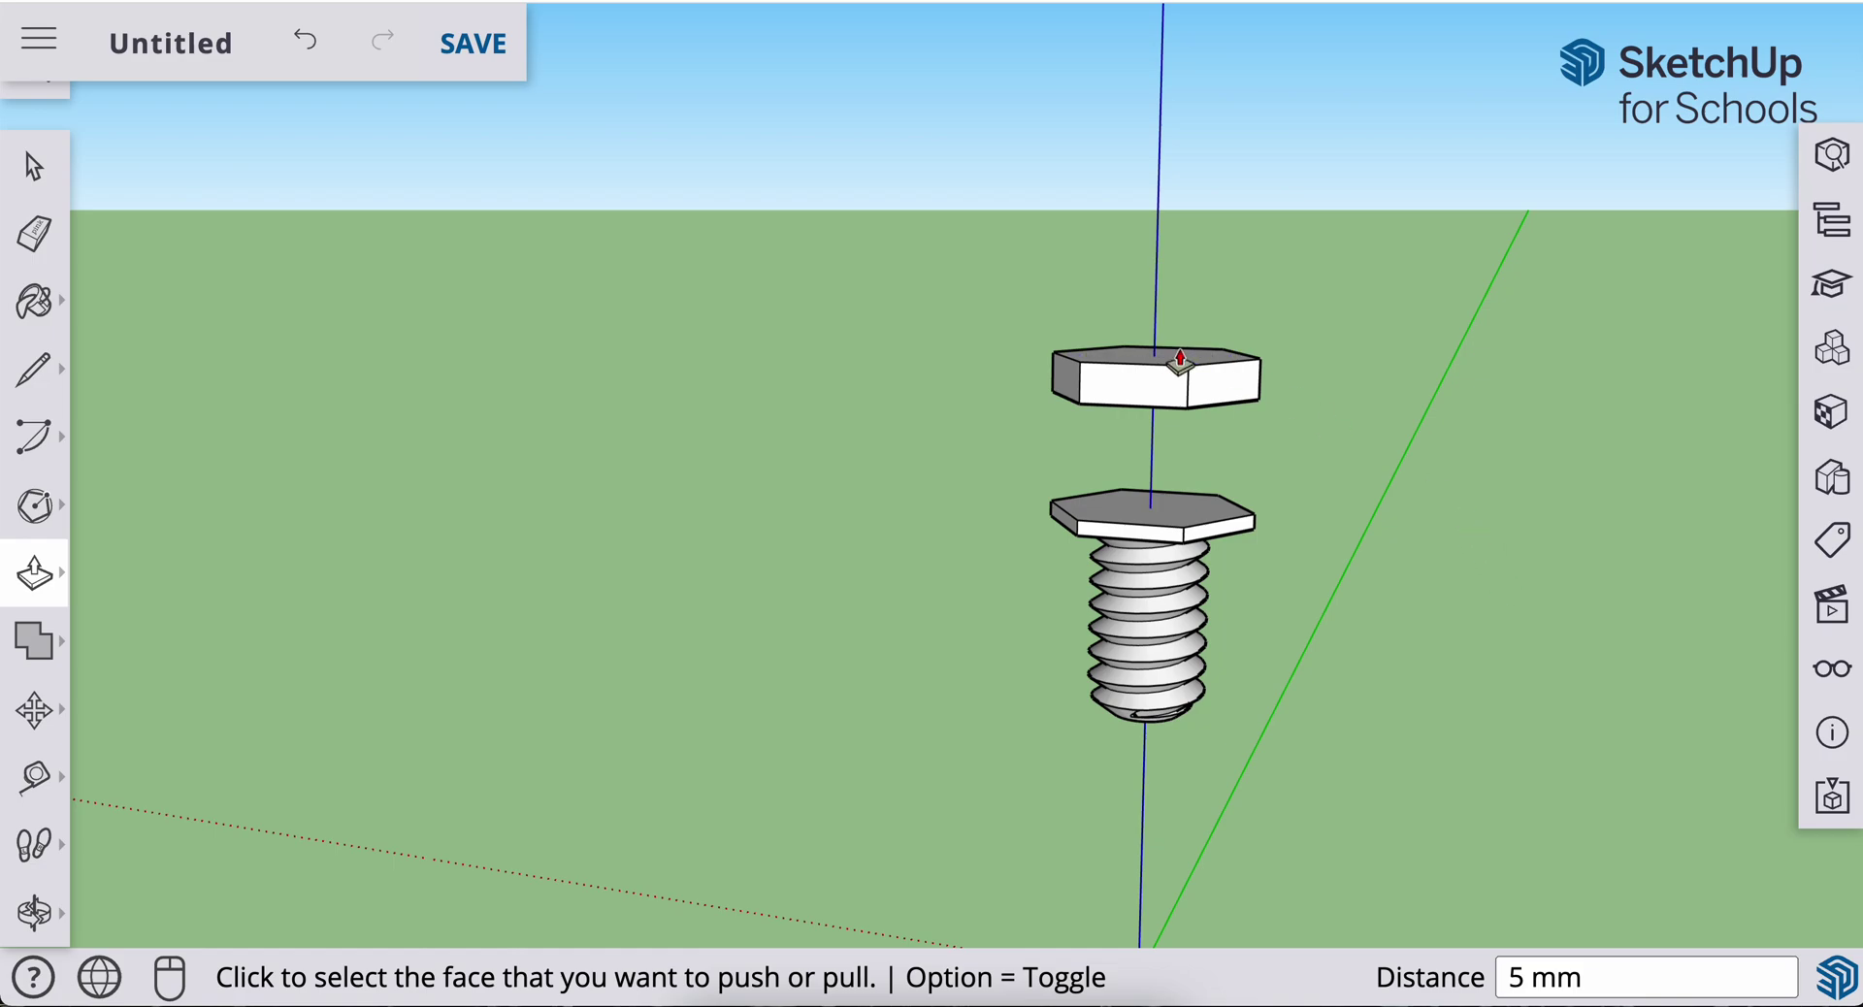
pyautogui.press('space')
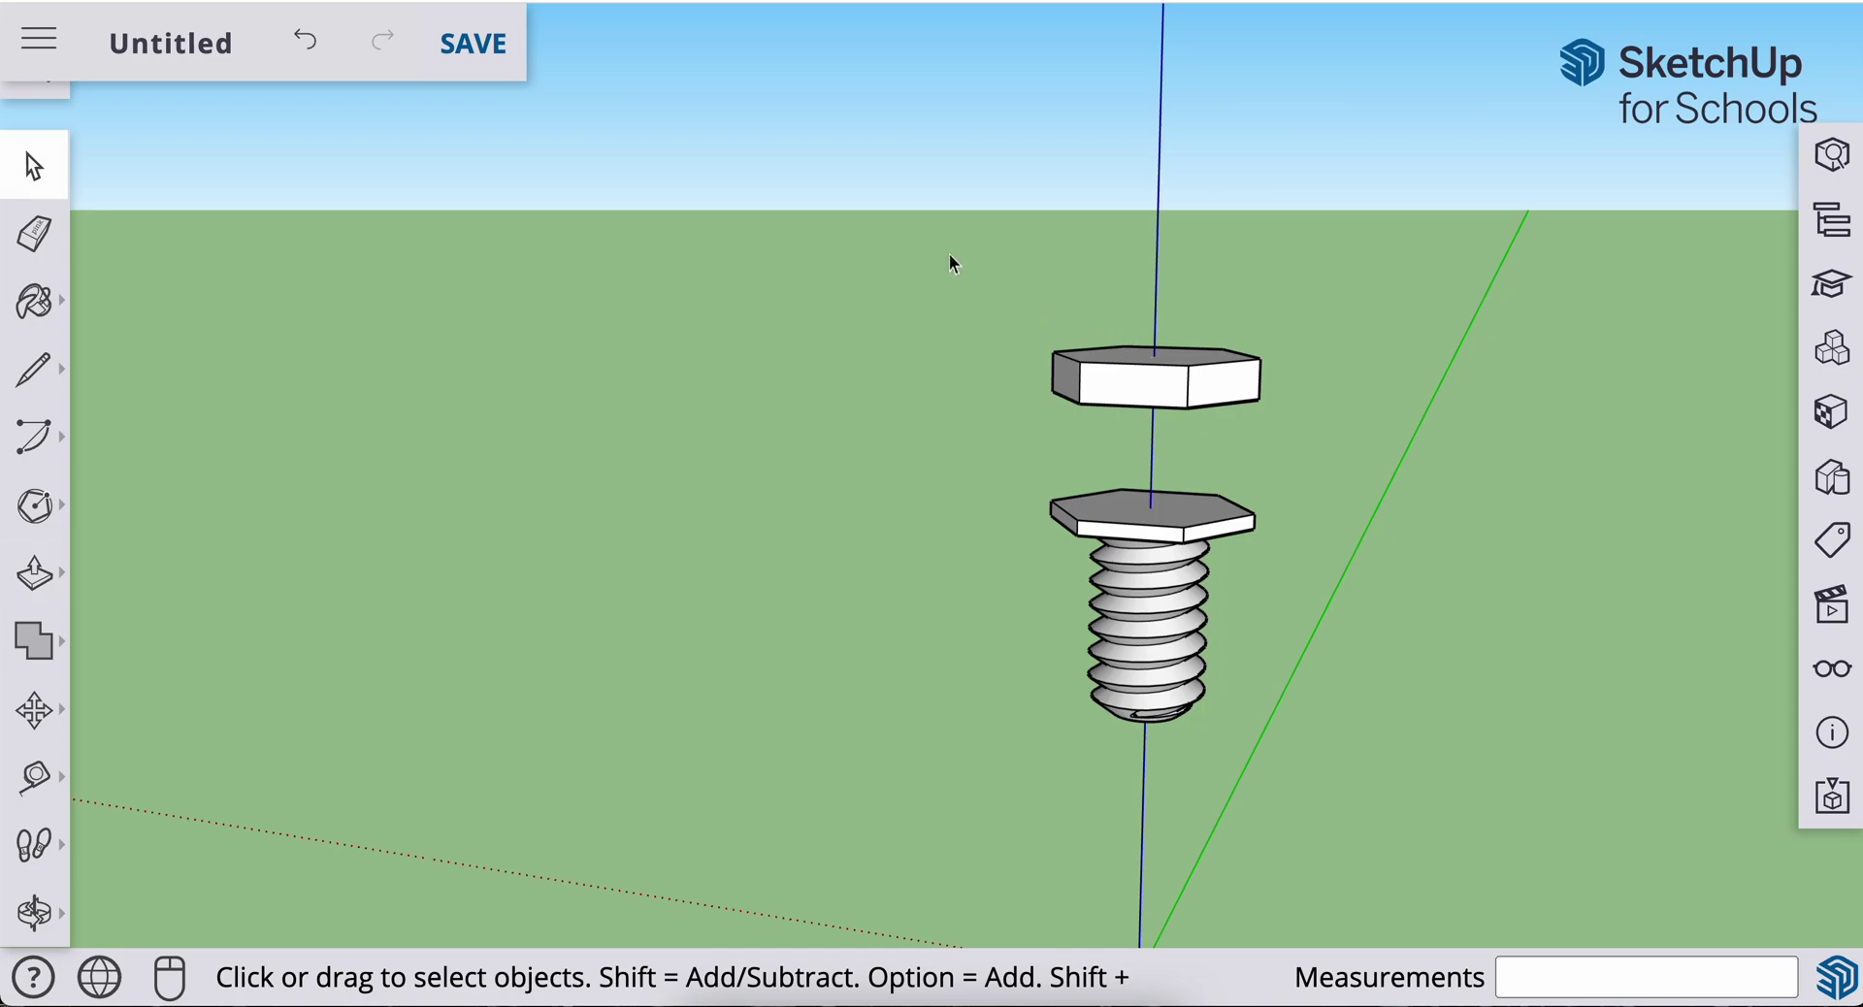
# - Copy the bolt and nut together 70 mm to the right along the red axis
pyautogui.moveTo(948, 247); pyautogui.dragTo(1298, 761)
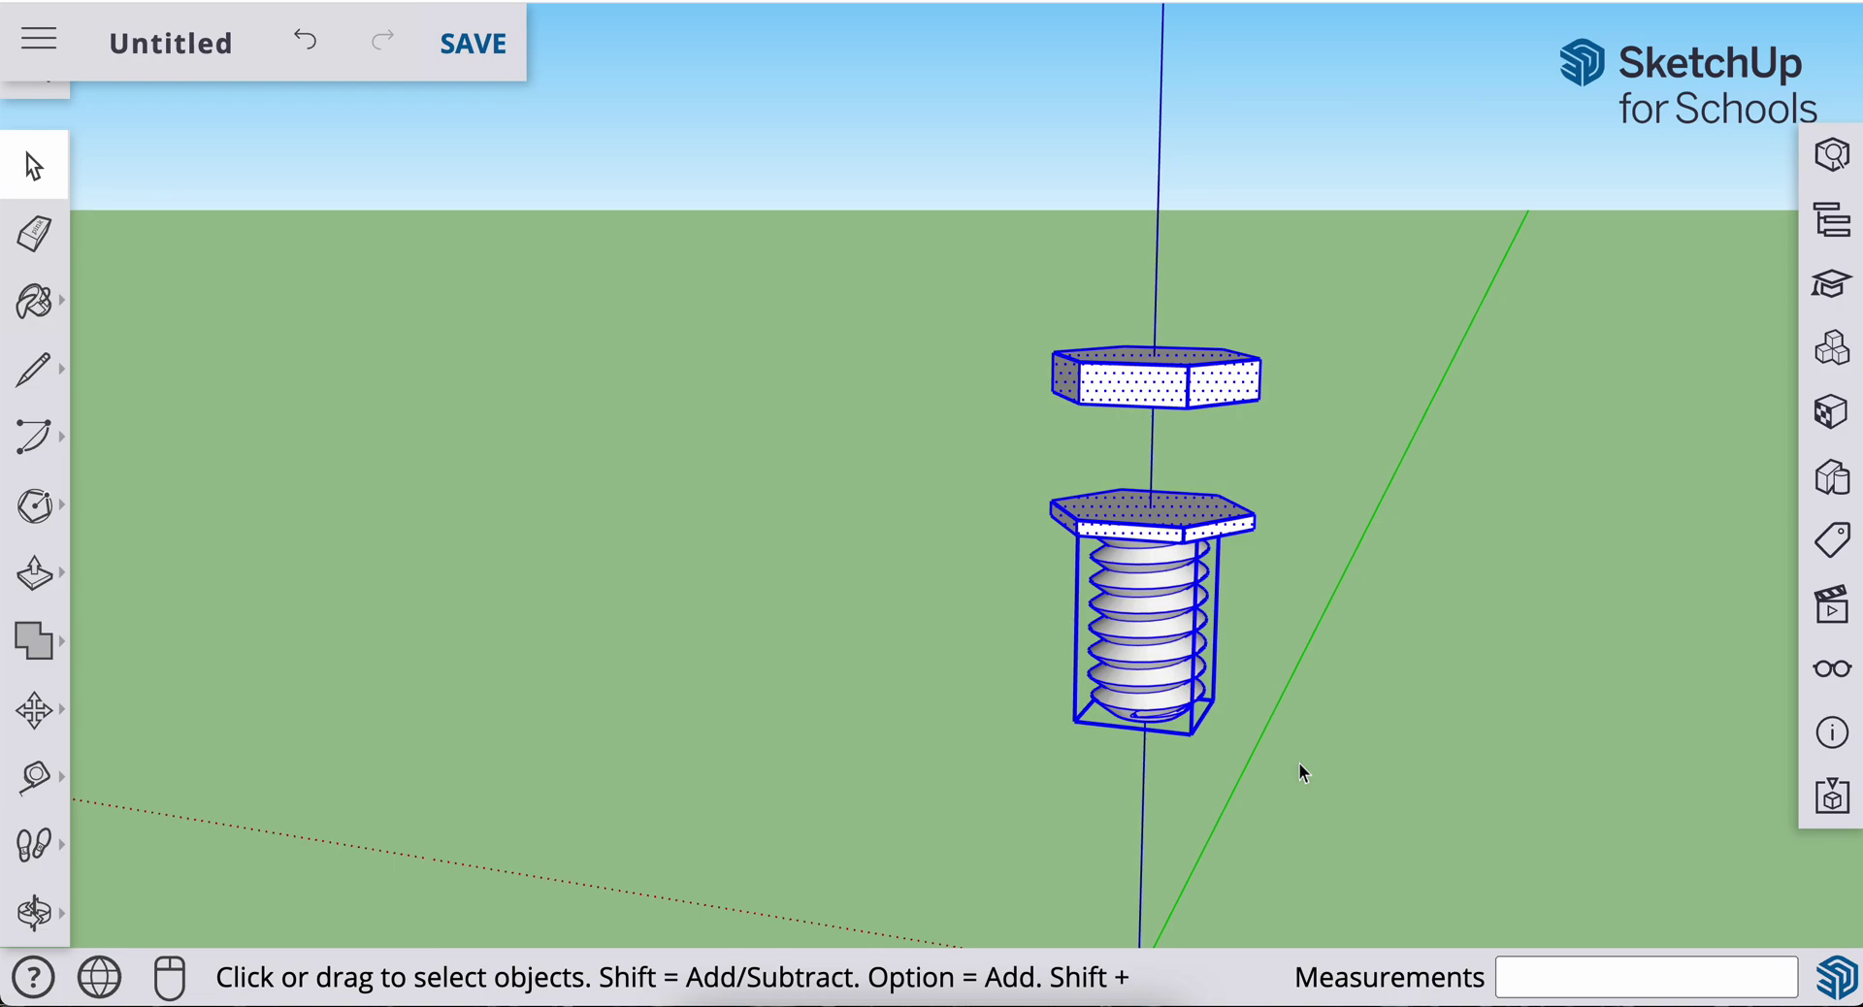
pyautogui.press('m')
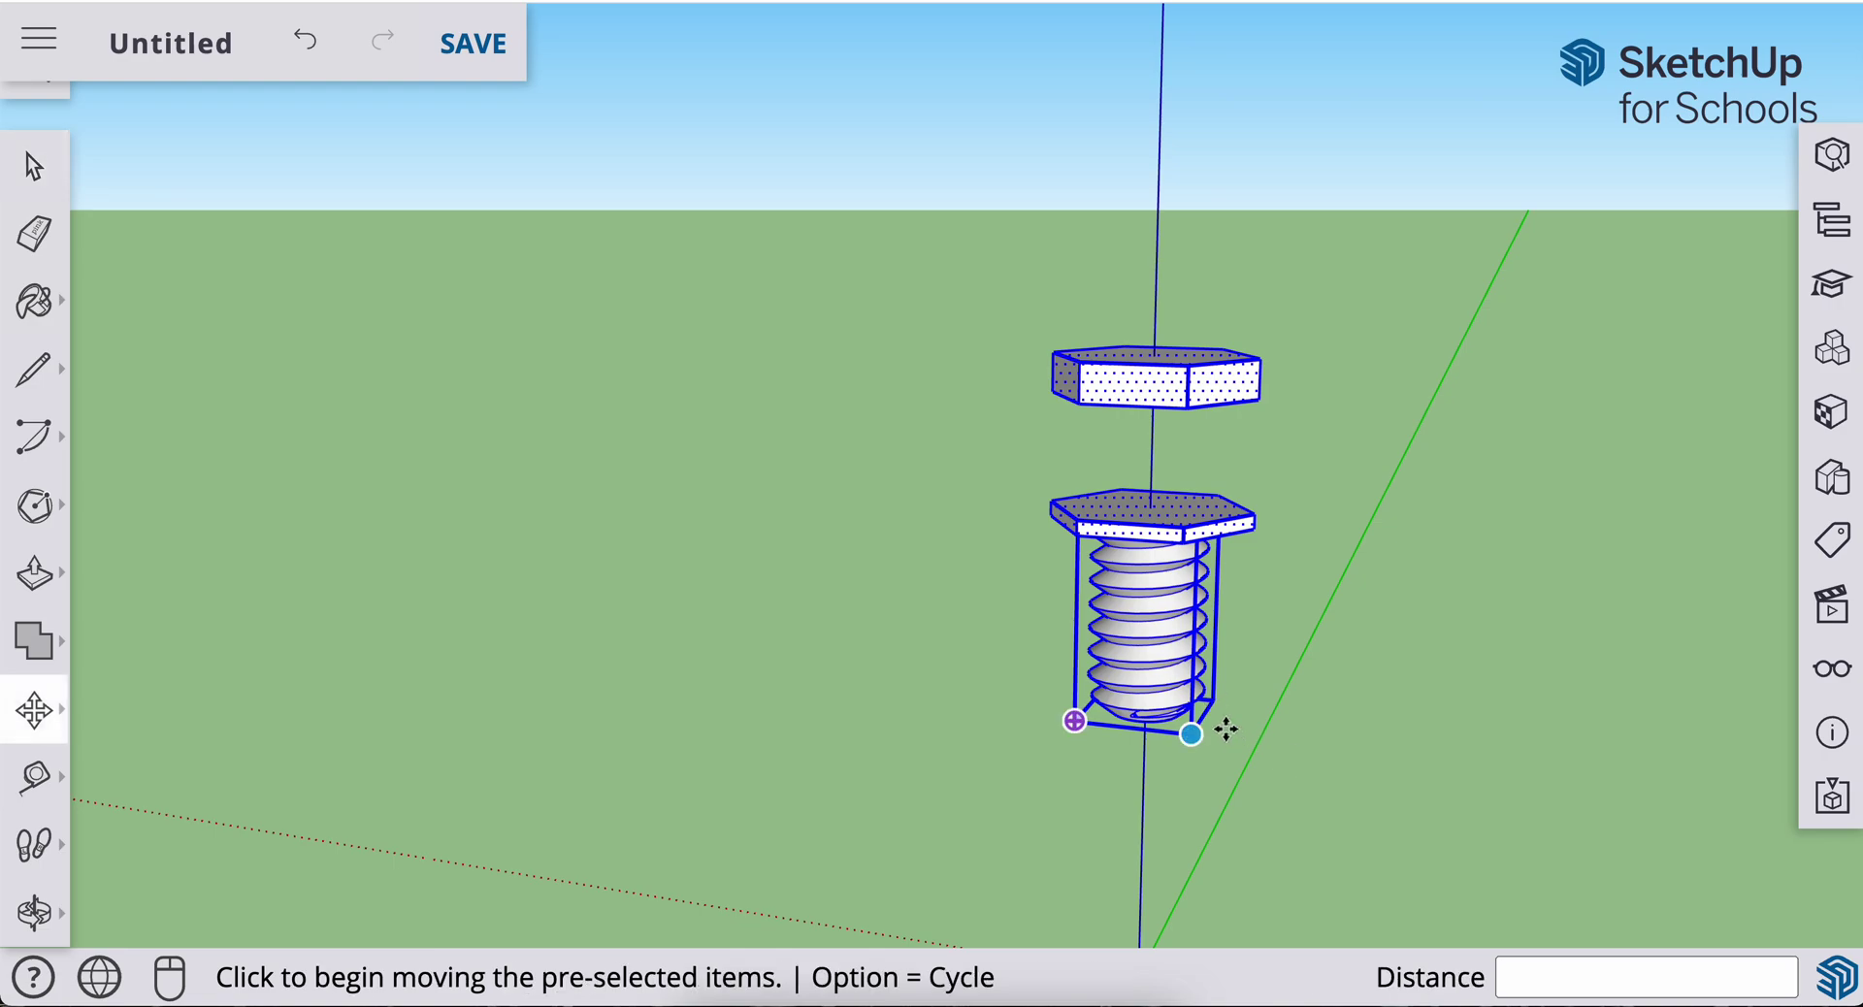
pyautogui.click(1155, 687)
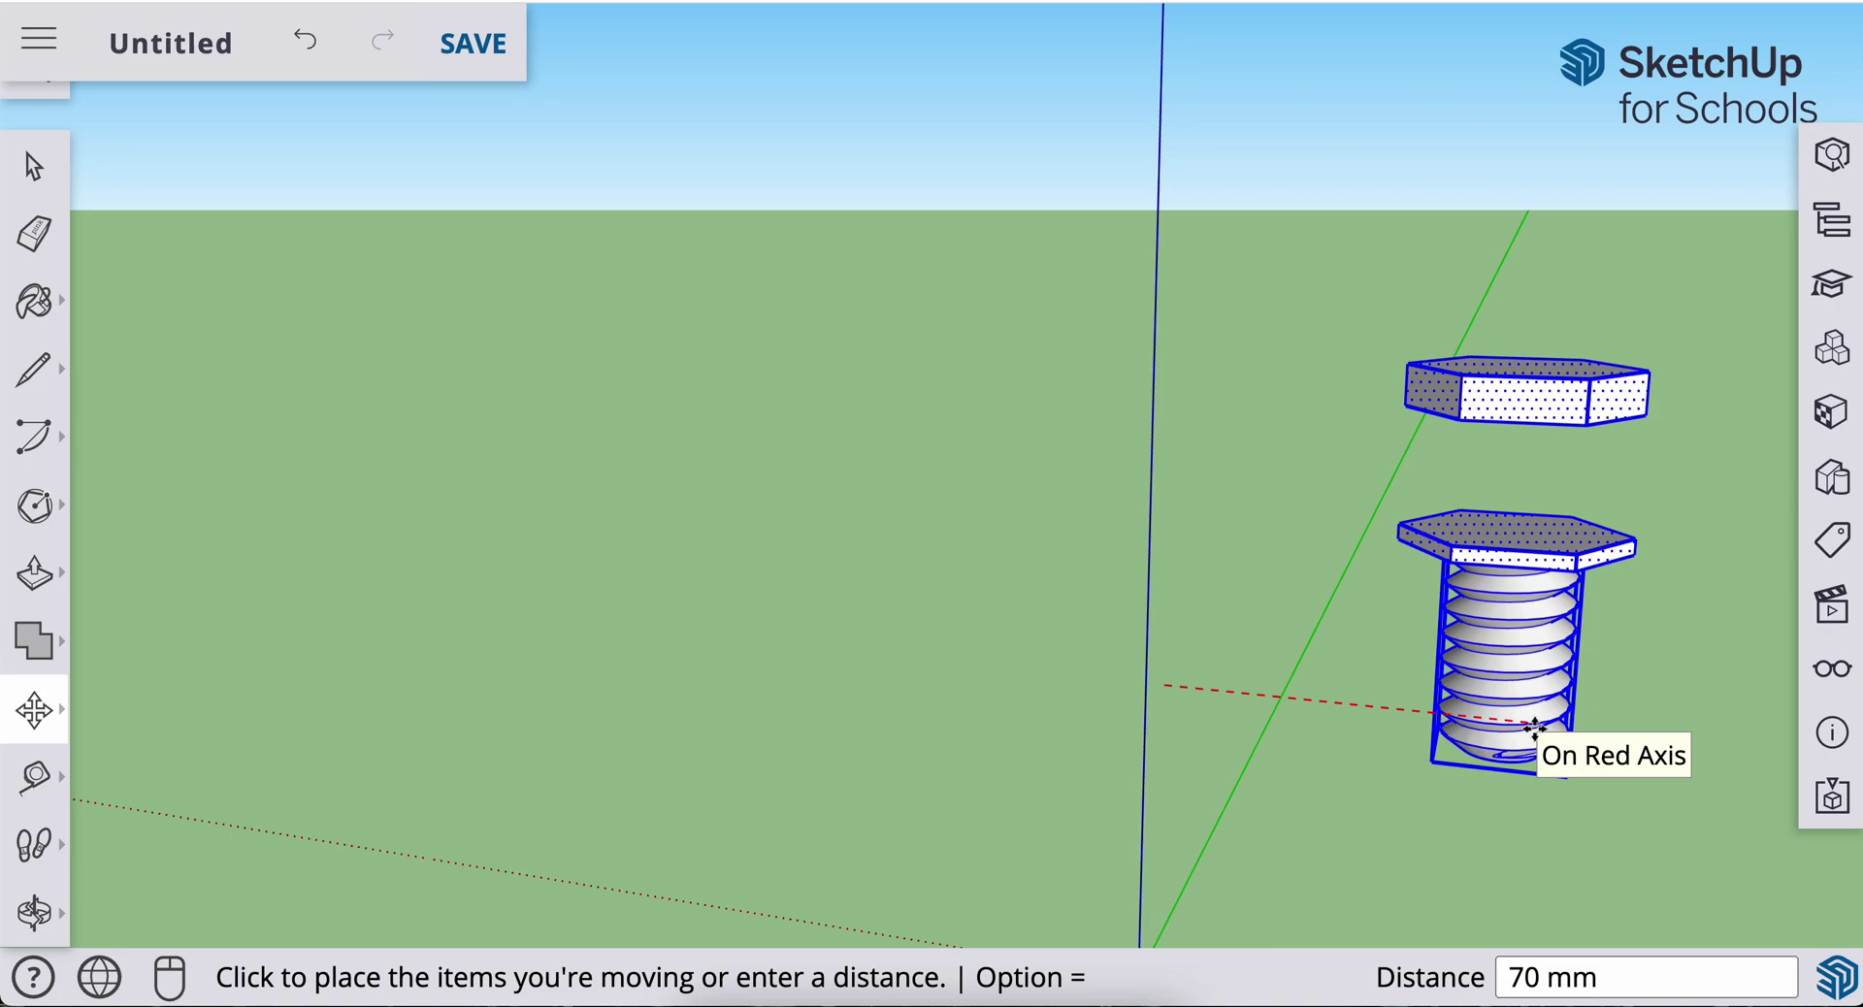
pyautogui.press('alt')
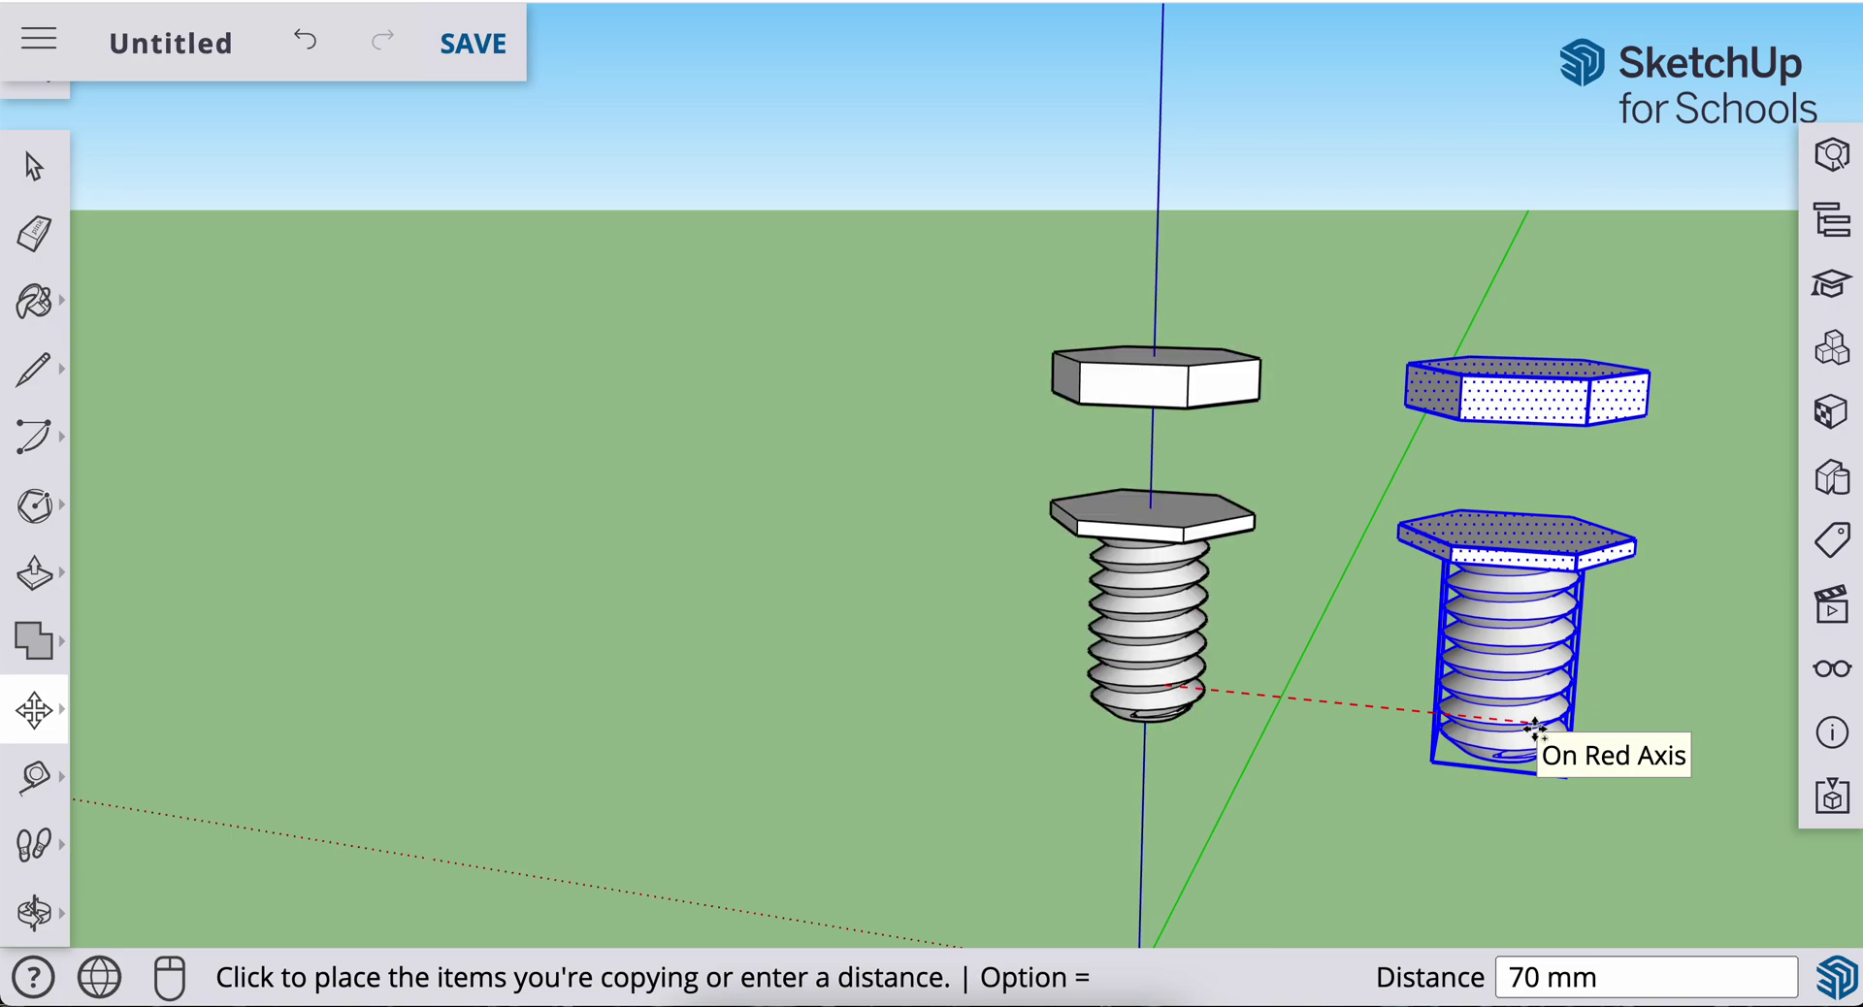
pyautogui.click(1534, 730)
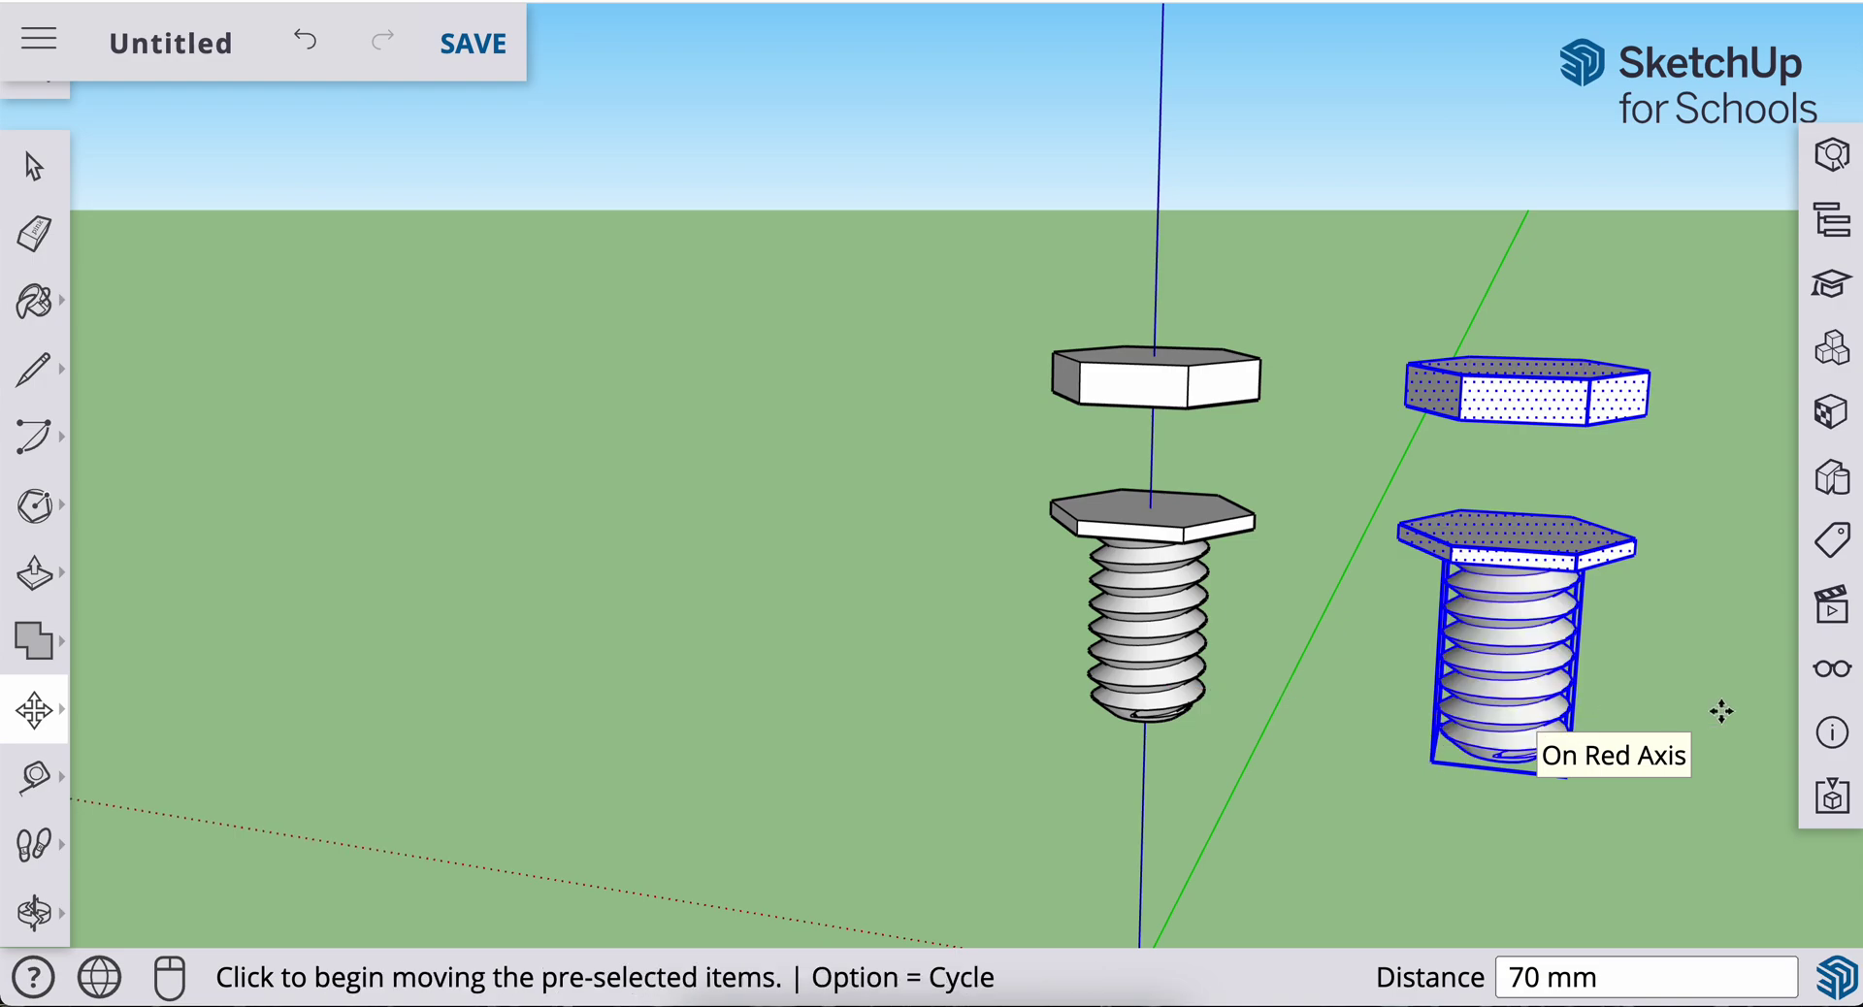
pyautogui.moveTo(1718, 707); pyautogui.dragTo(1691, 660, button='middle')
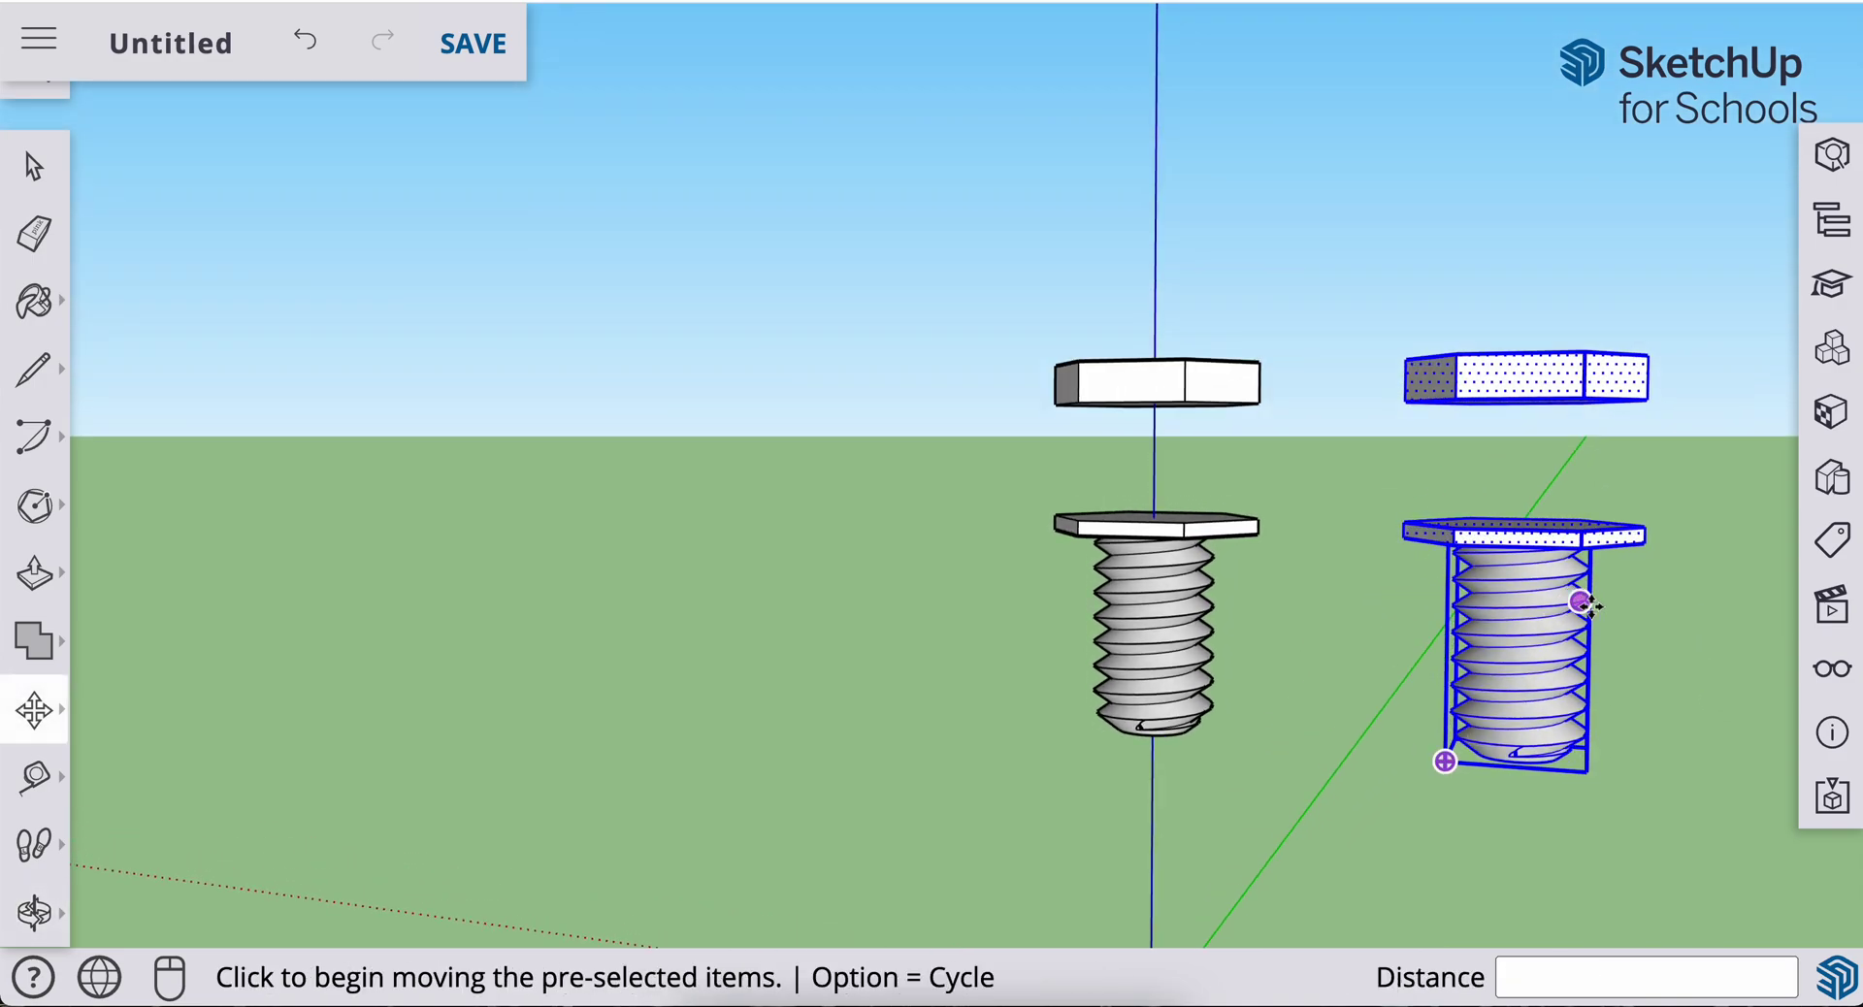
pyautogui.press('space')
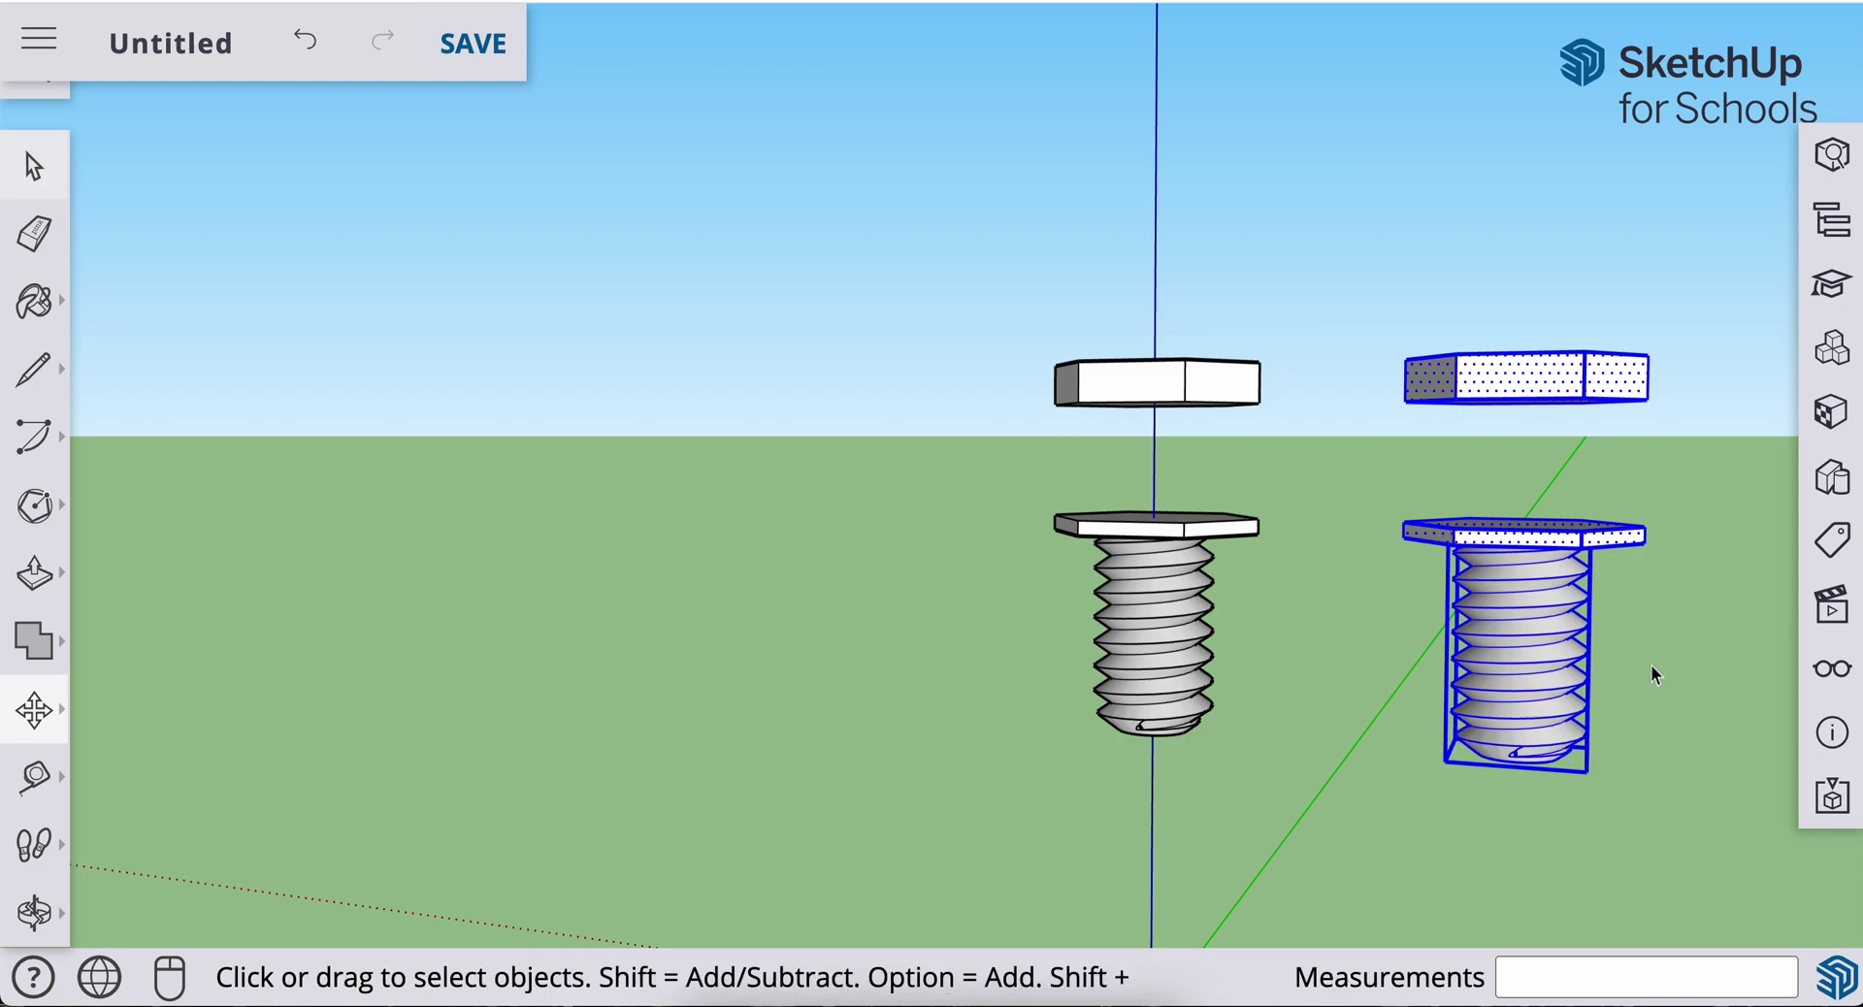
pyautogui.click(1649, 693)
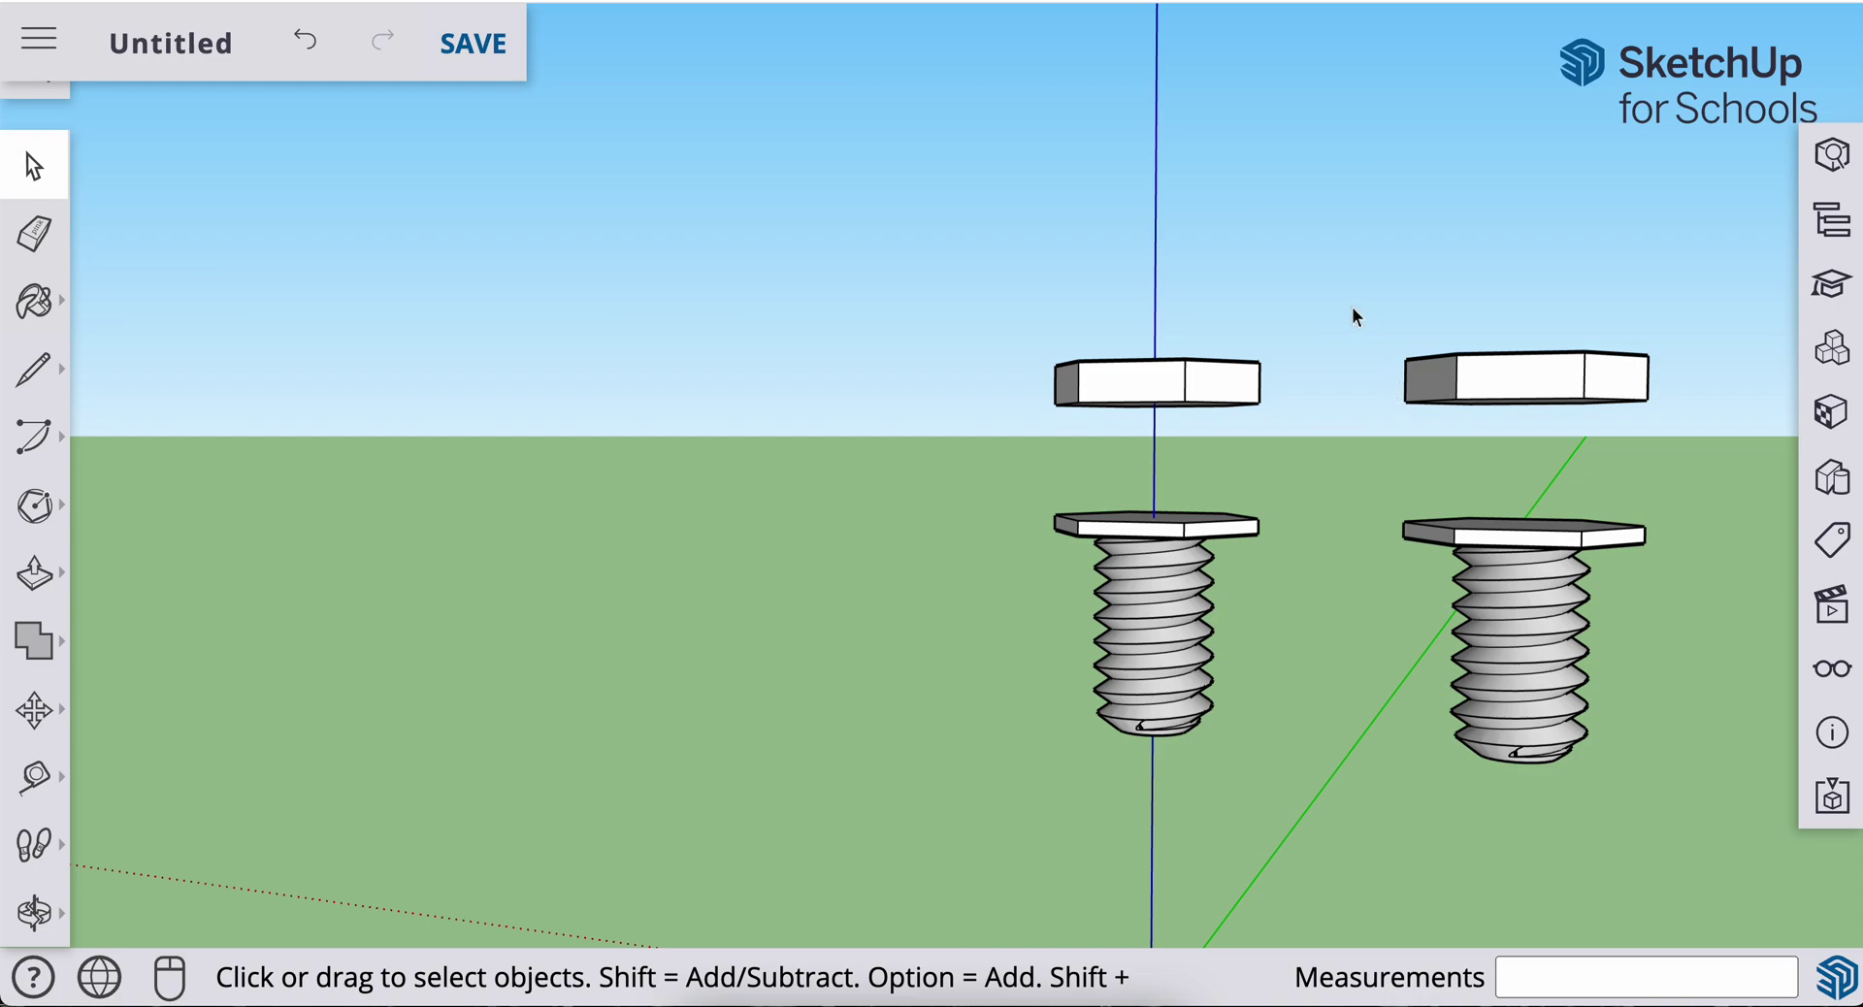
# - Box-select the right-hand 5 mm nut slab and group it, then select the copied shaft
pyautogui.moveTo(1353, 307); pyautogui.dragTo(1732, 454)
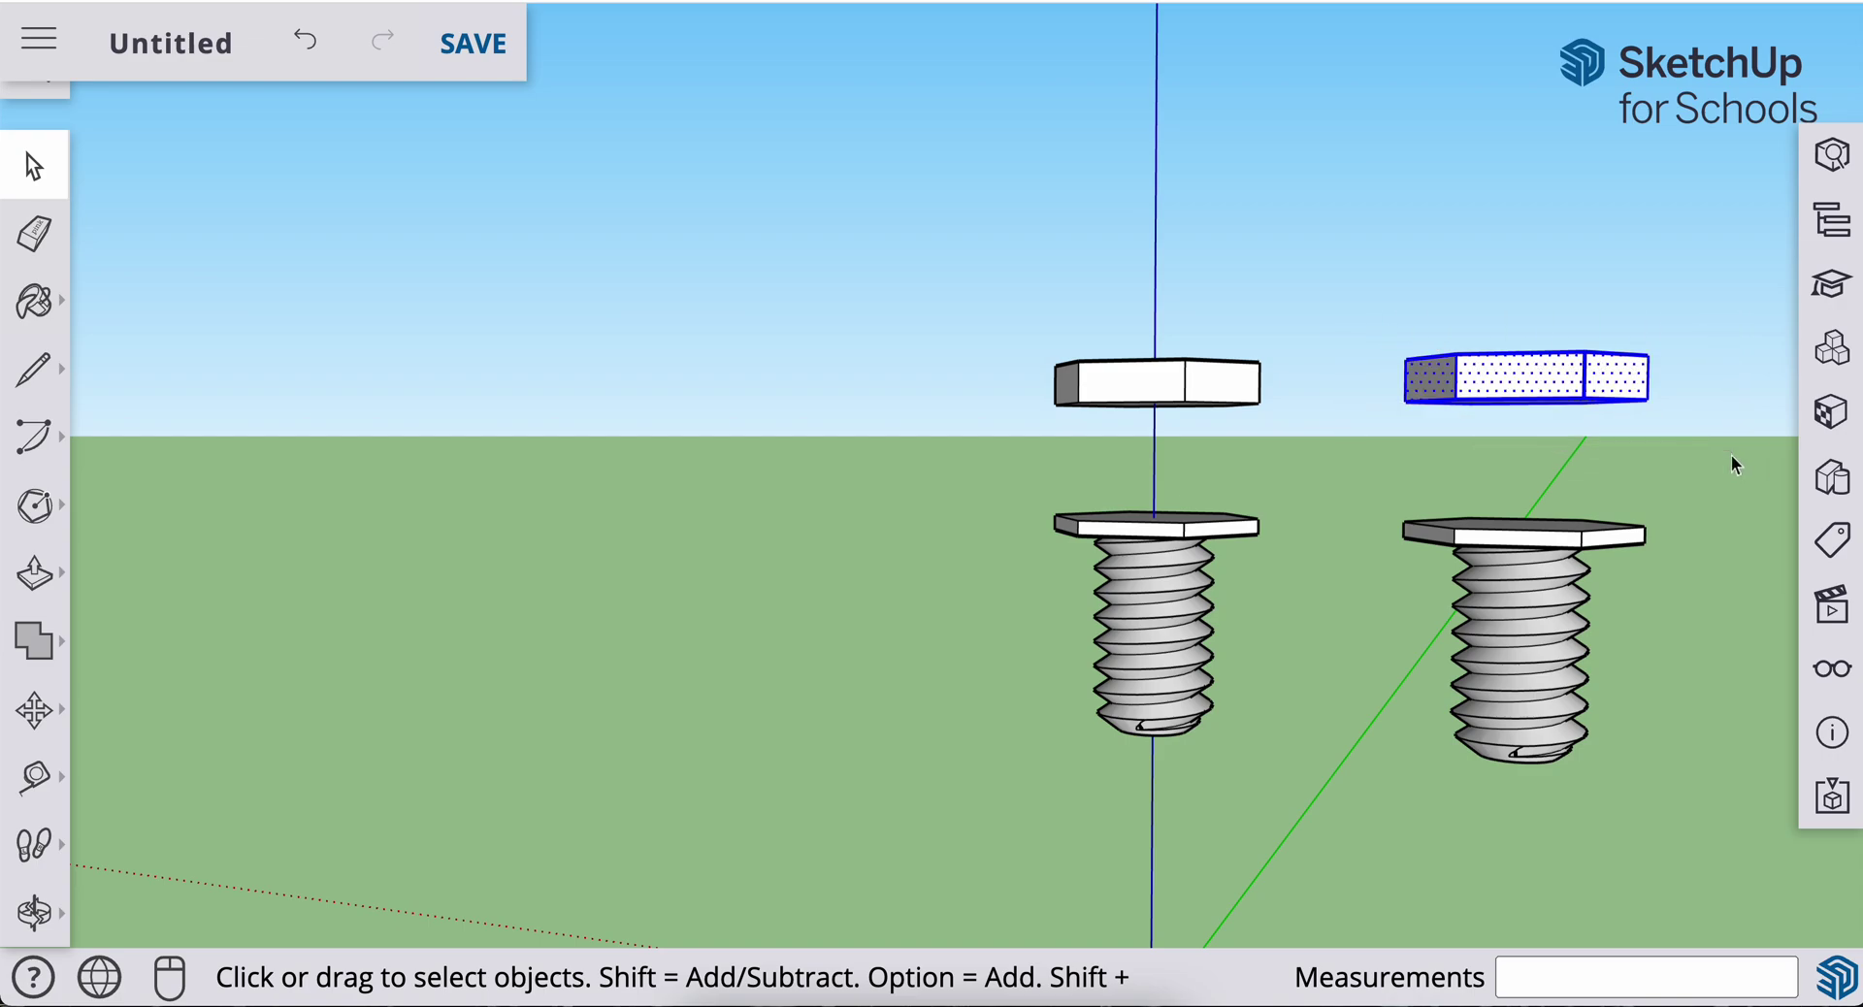
pyautogui.rightClick(1533, 390)
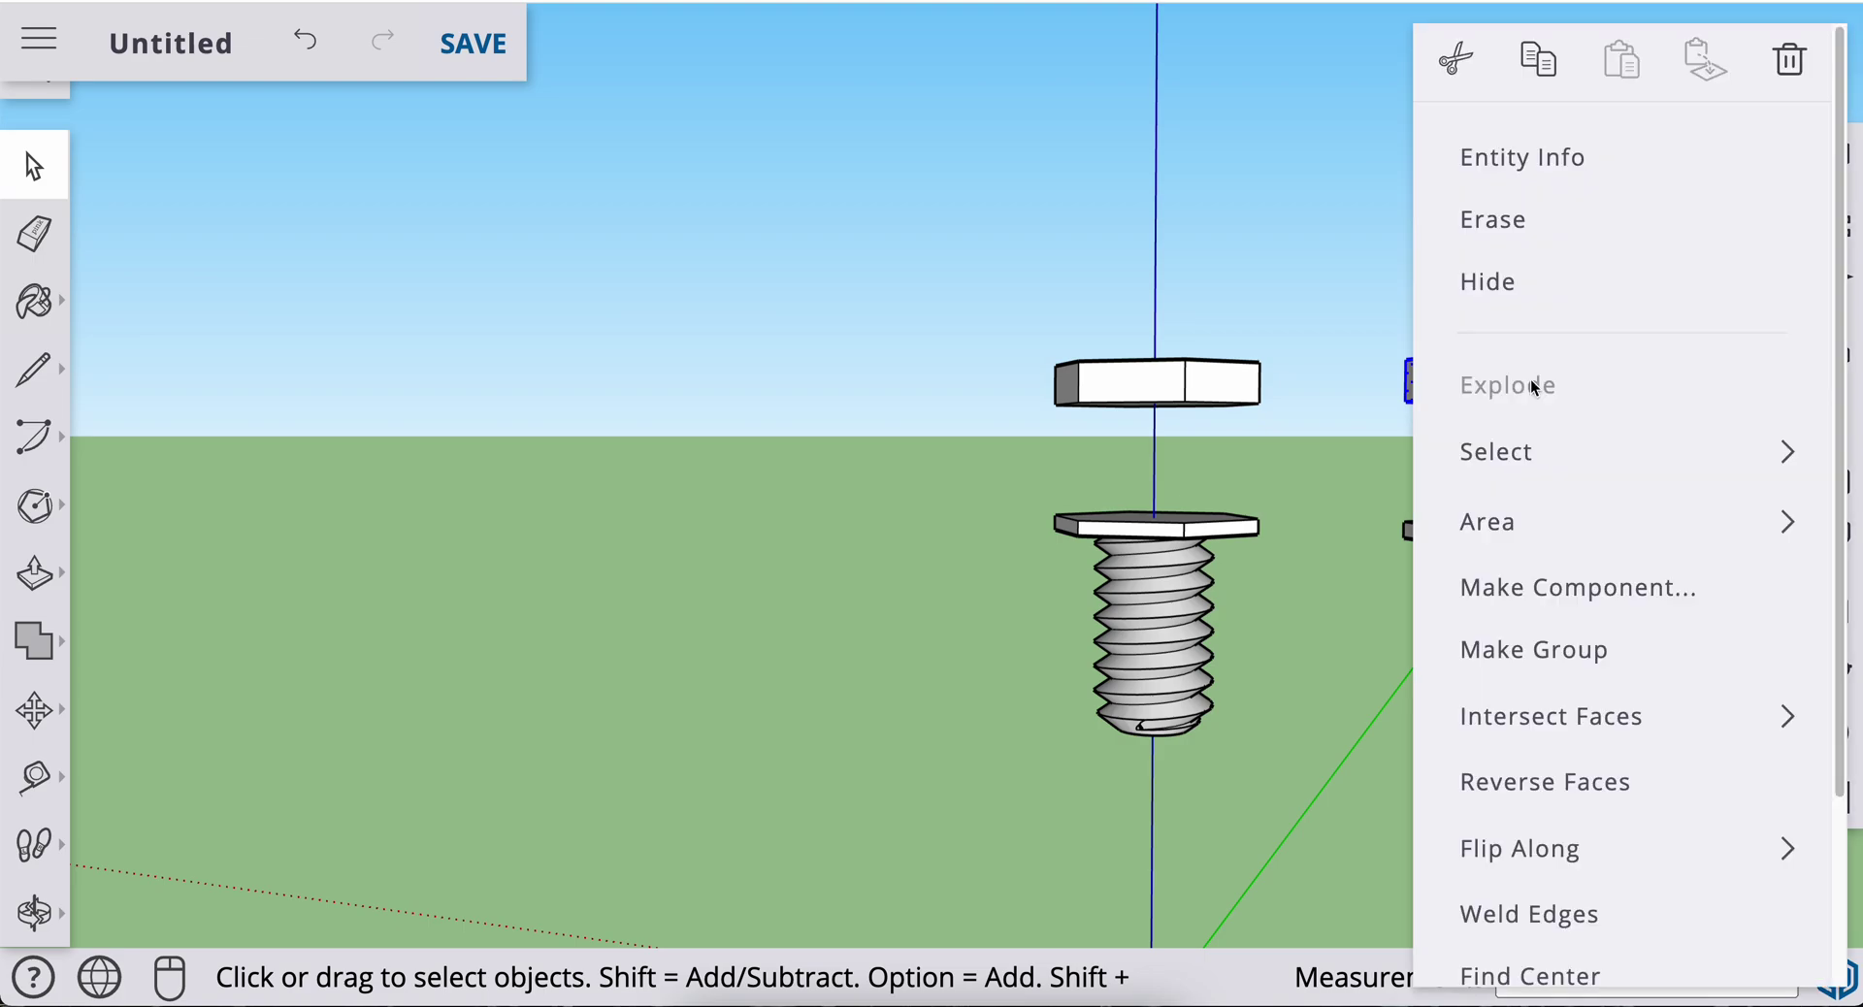
pyautogui.click(1558, 663)
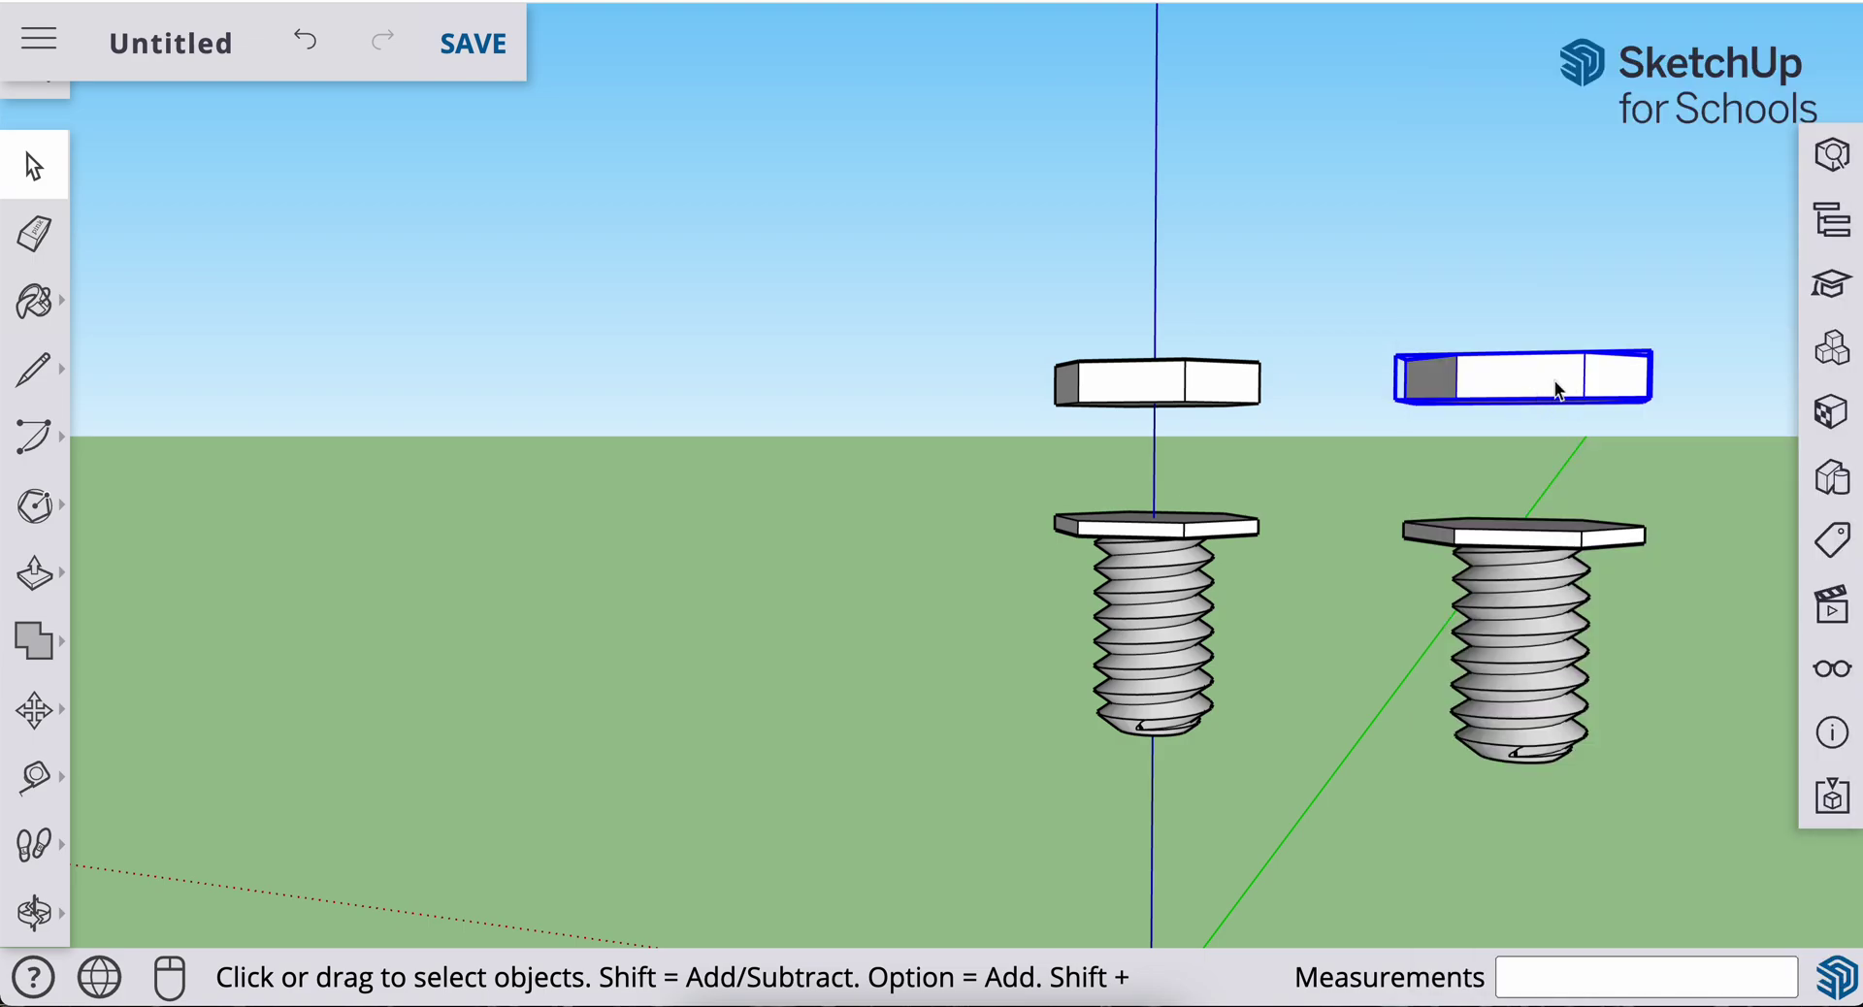
pyautogui.click(1513, 640)
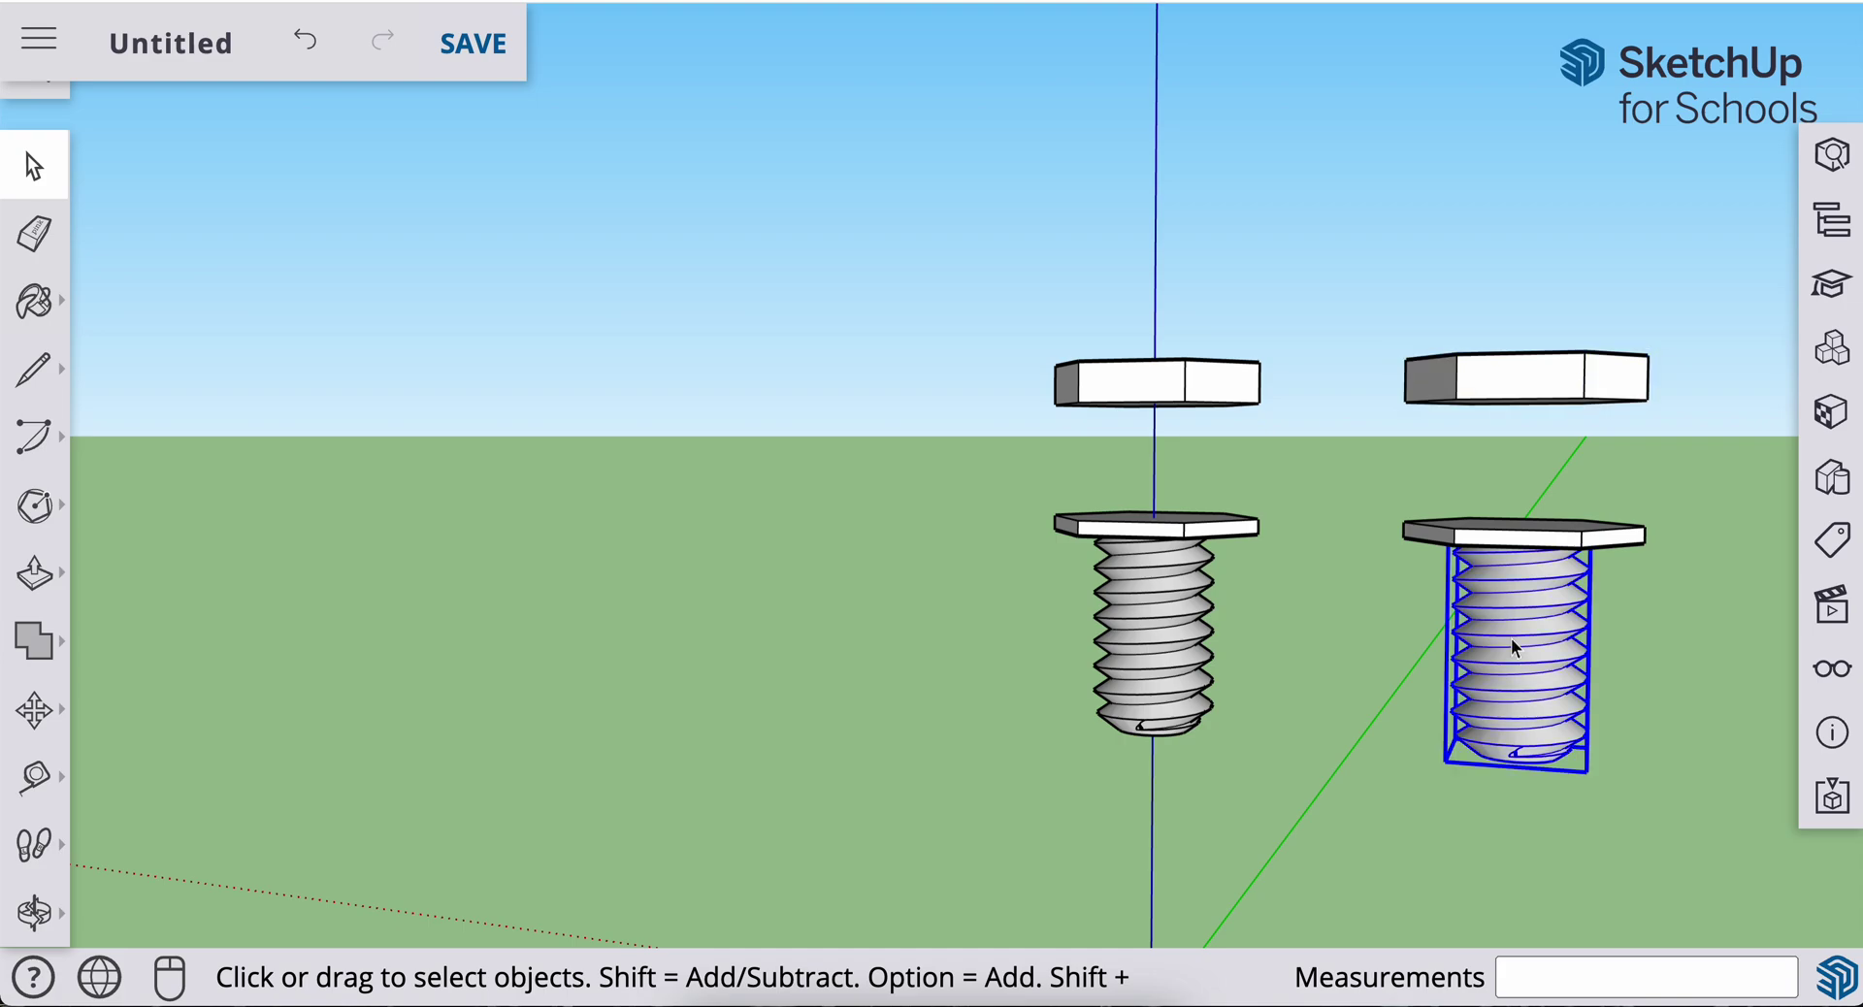
# - Run Solid Inspector's Fix Errors on the copied shaft, accepting that 355 short edges remain
pyautogui.click(1835, 802)
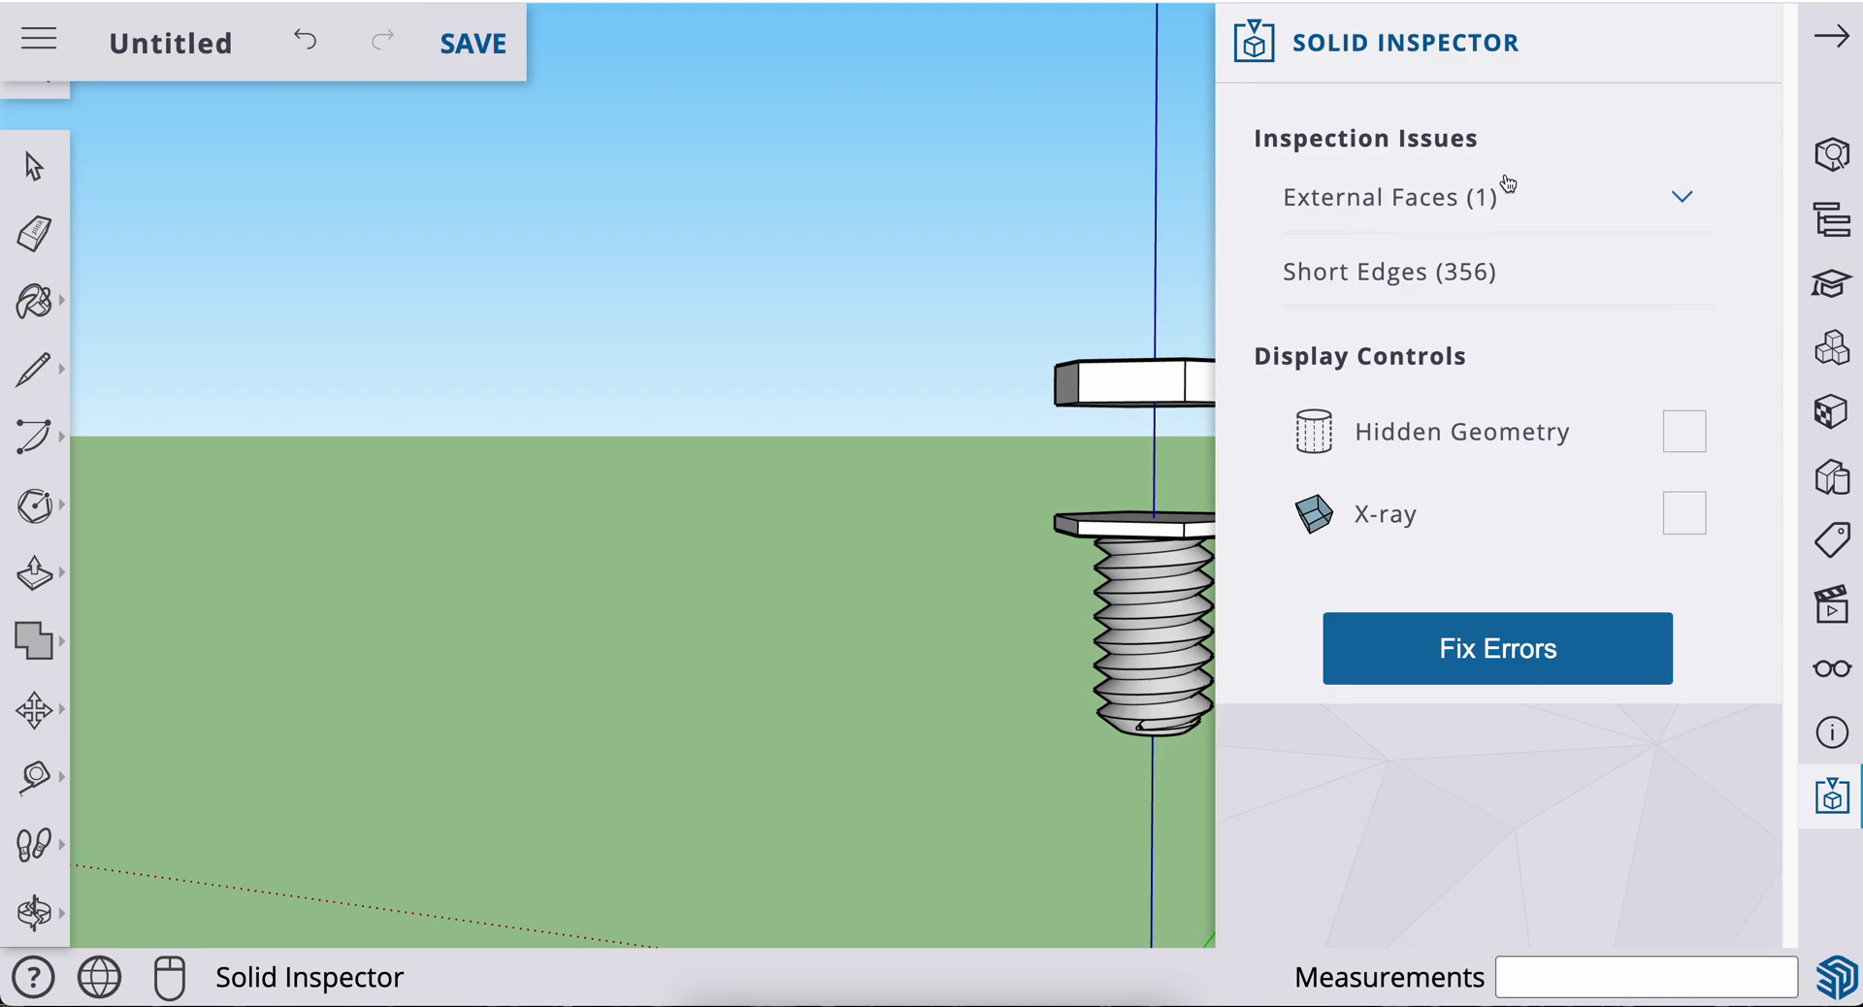
pyautogui.click(1530, 668)
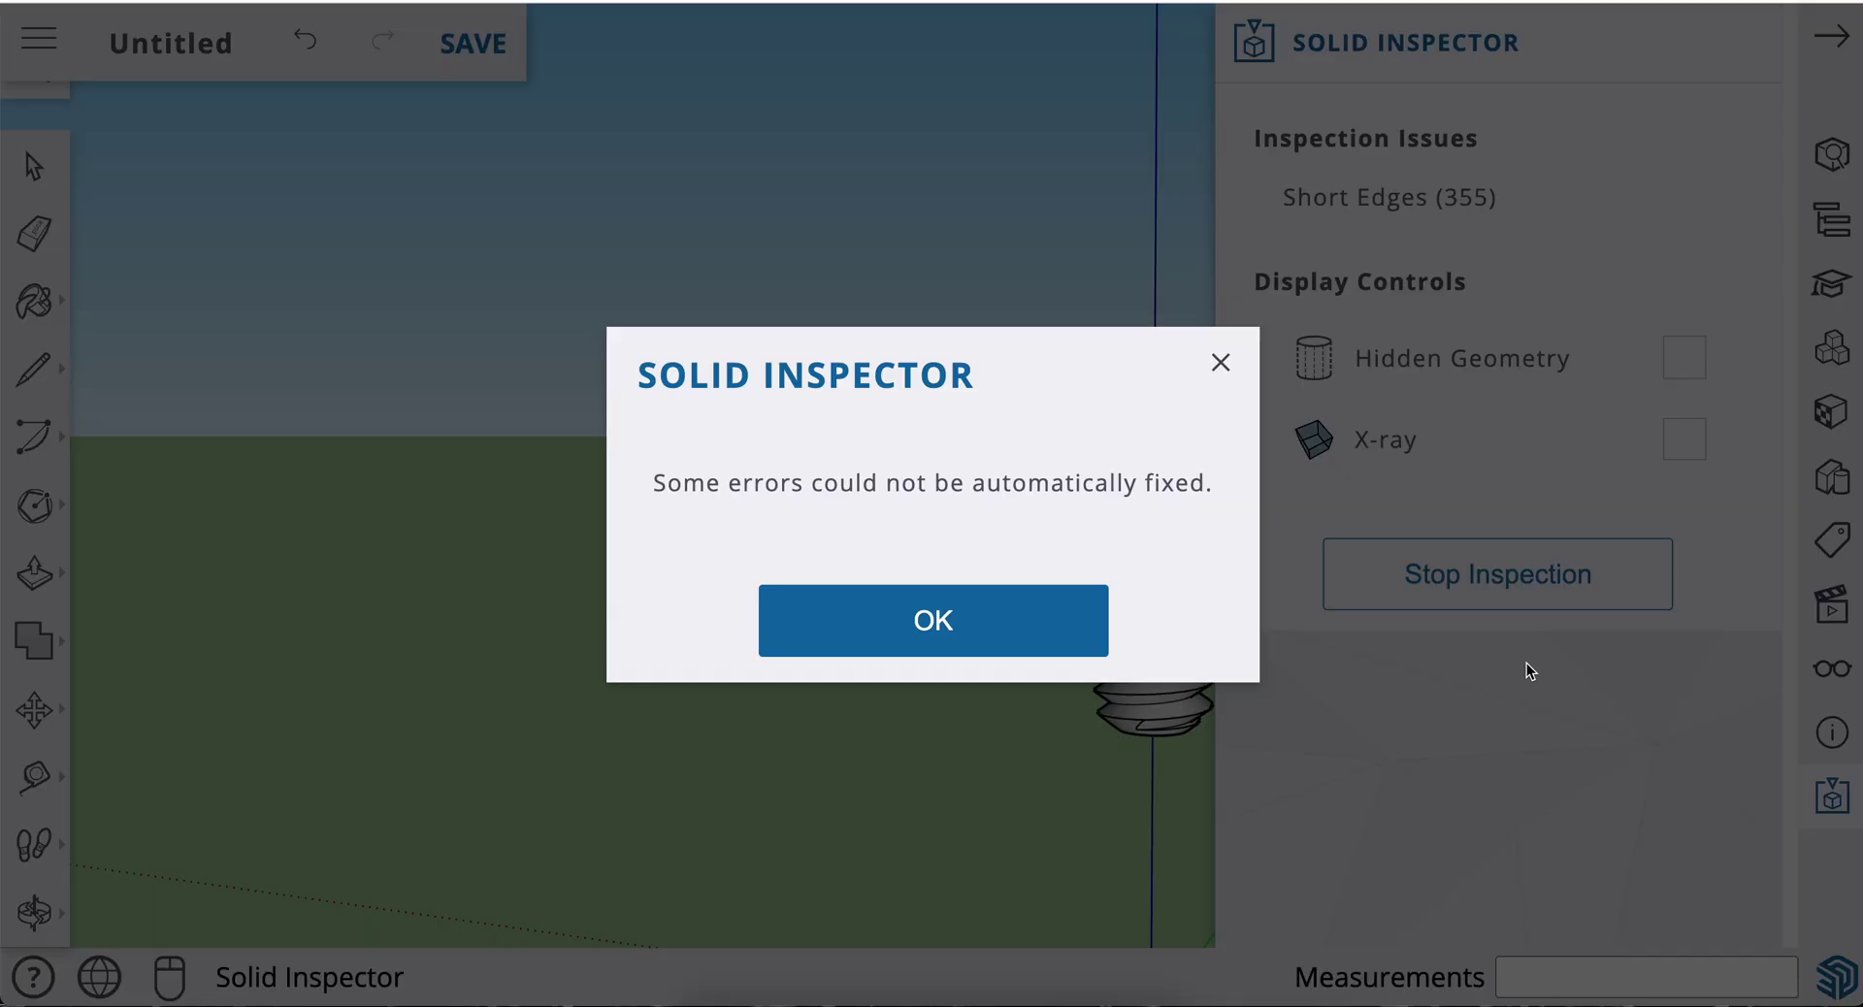
pyautogui.click(955, 639)
pyautogui.click(1842, 39)
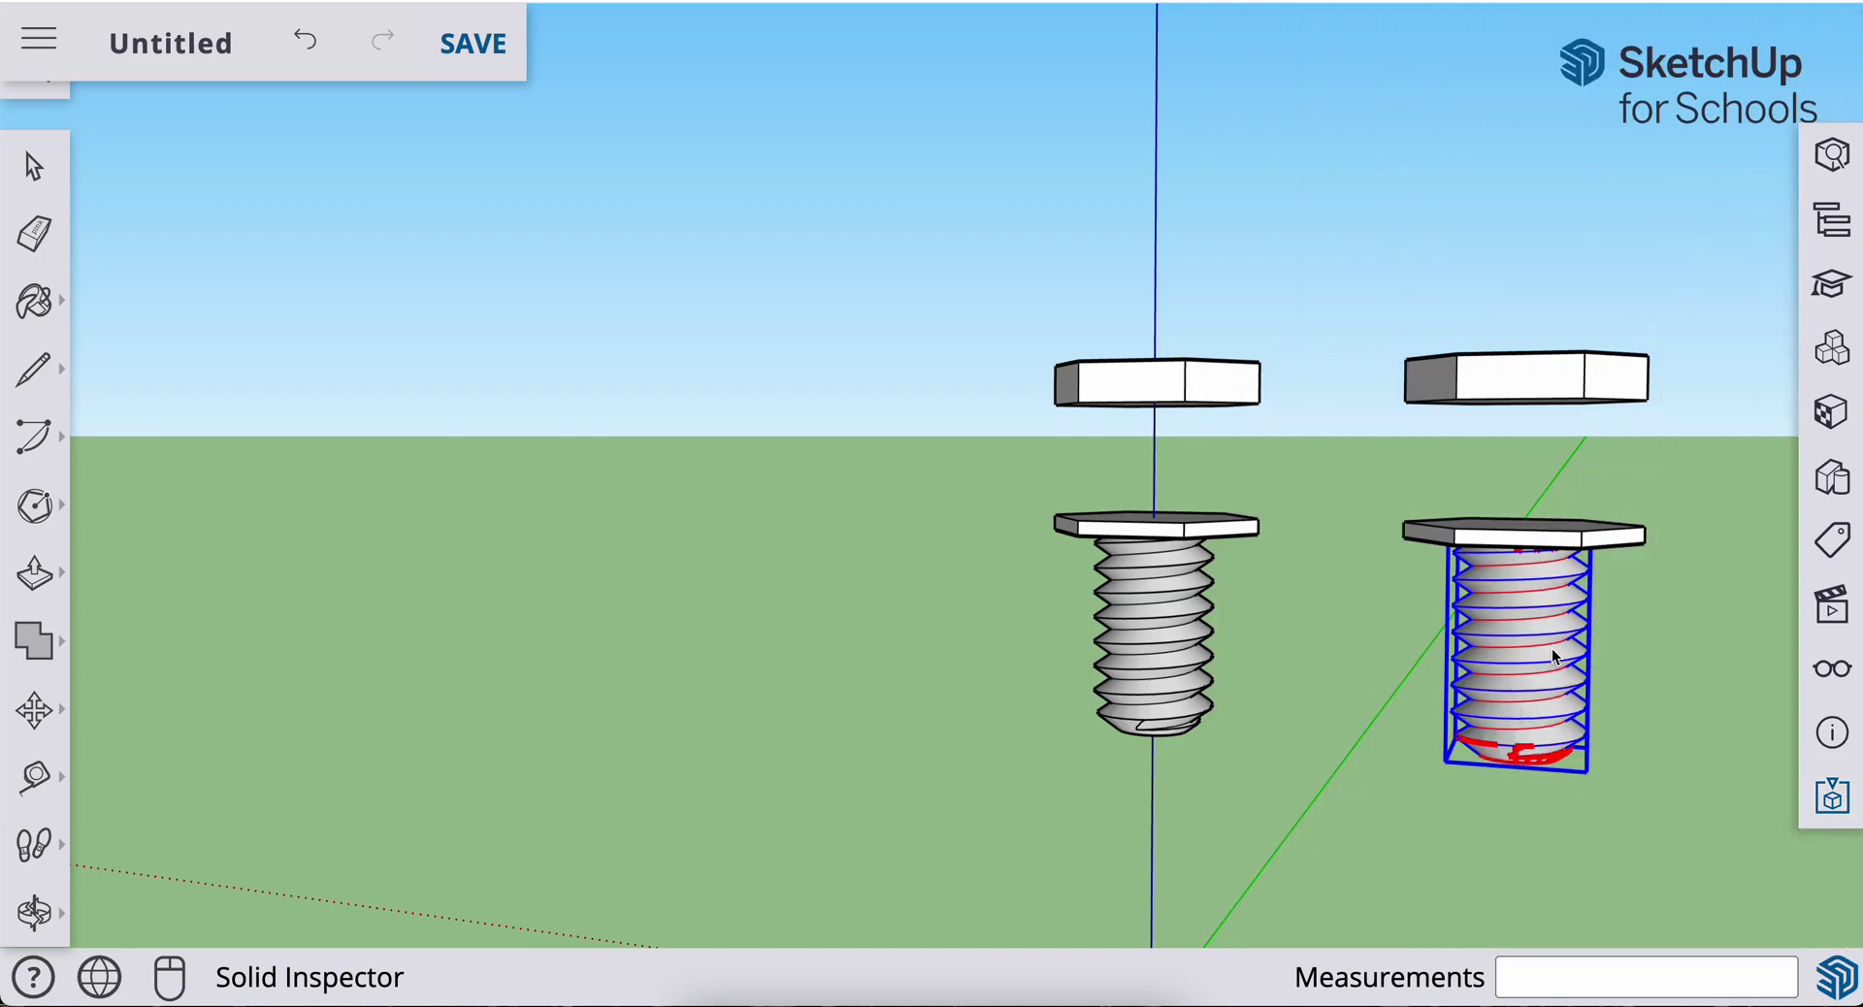
# - Move the copied nut about 48 mm down the blue axis onto the copied bolt's threads
pyautogui.click(1642, 668)
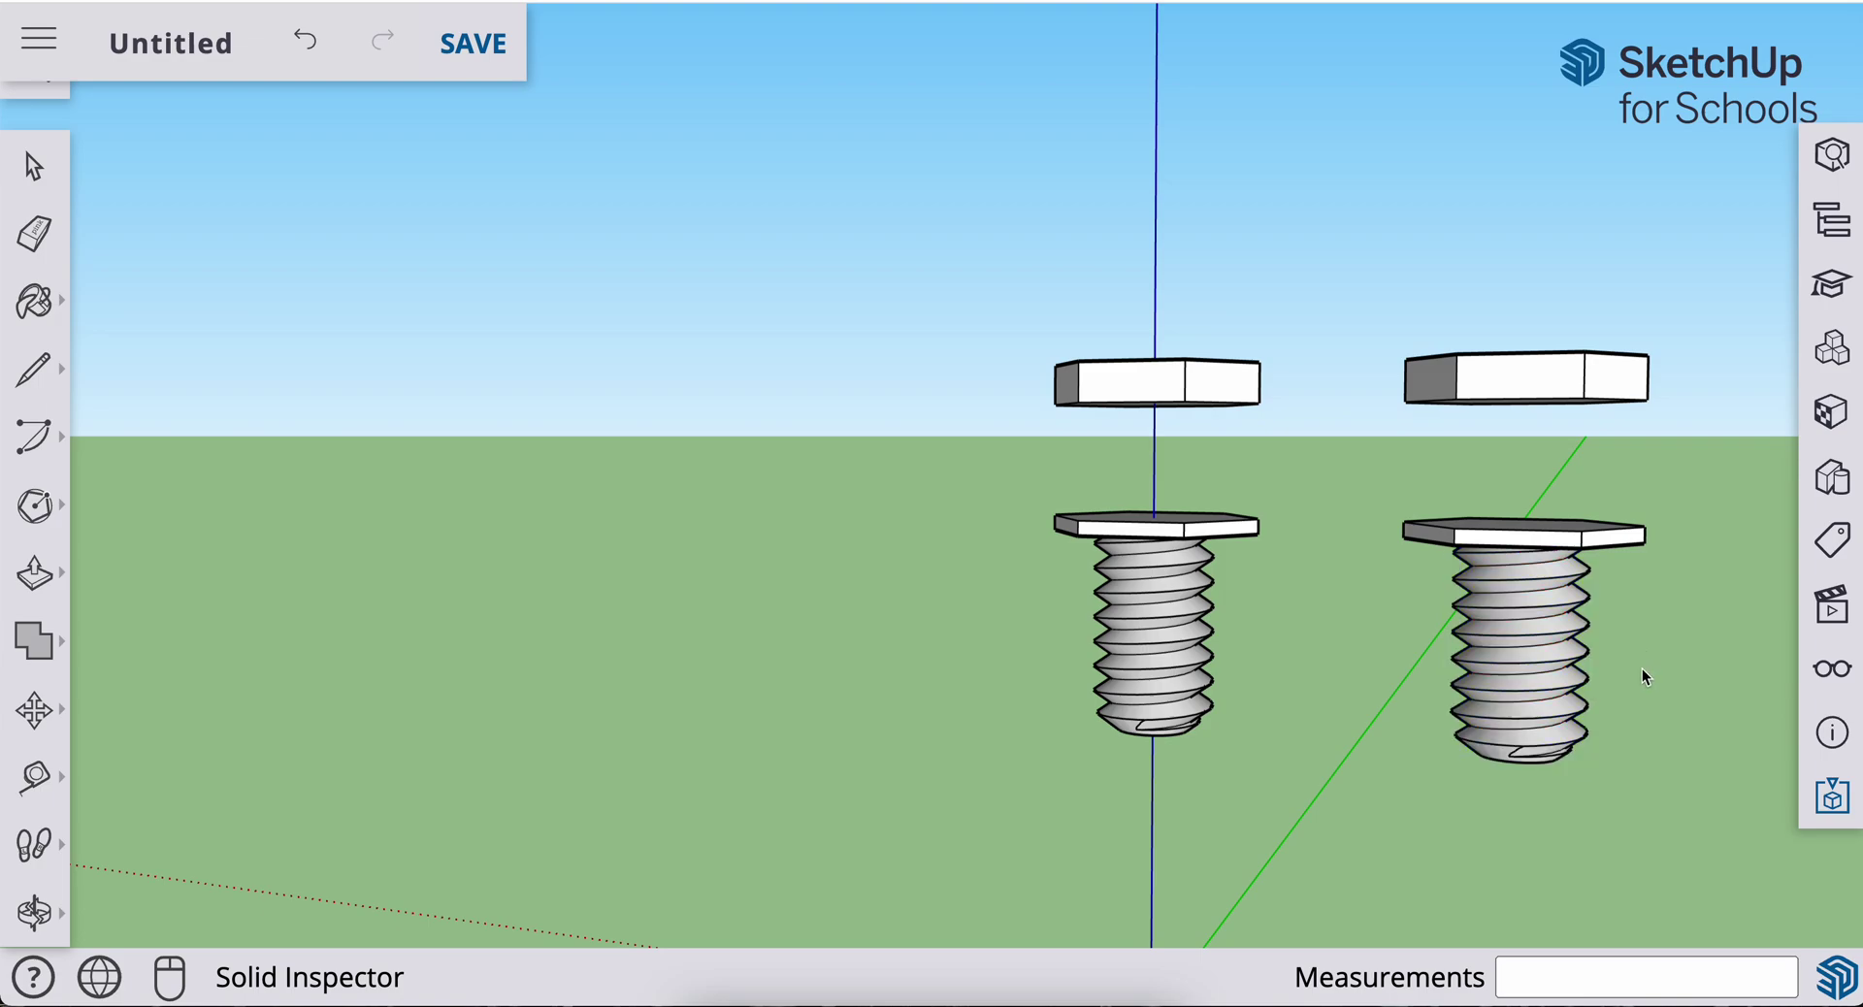
pyautogui.click(1513, 388)
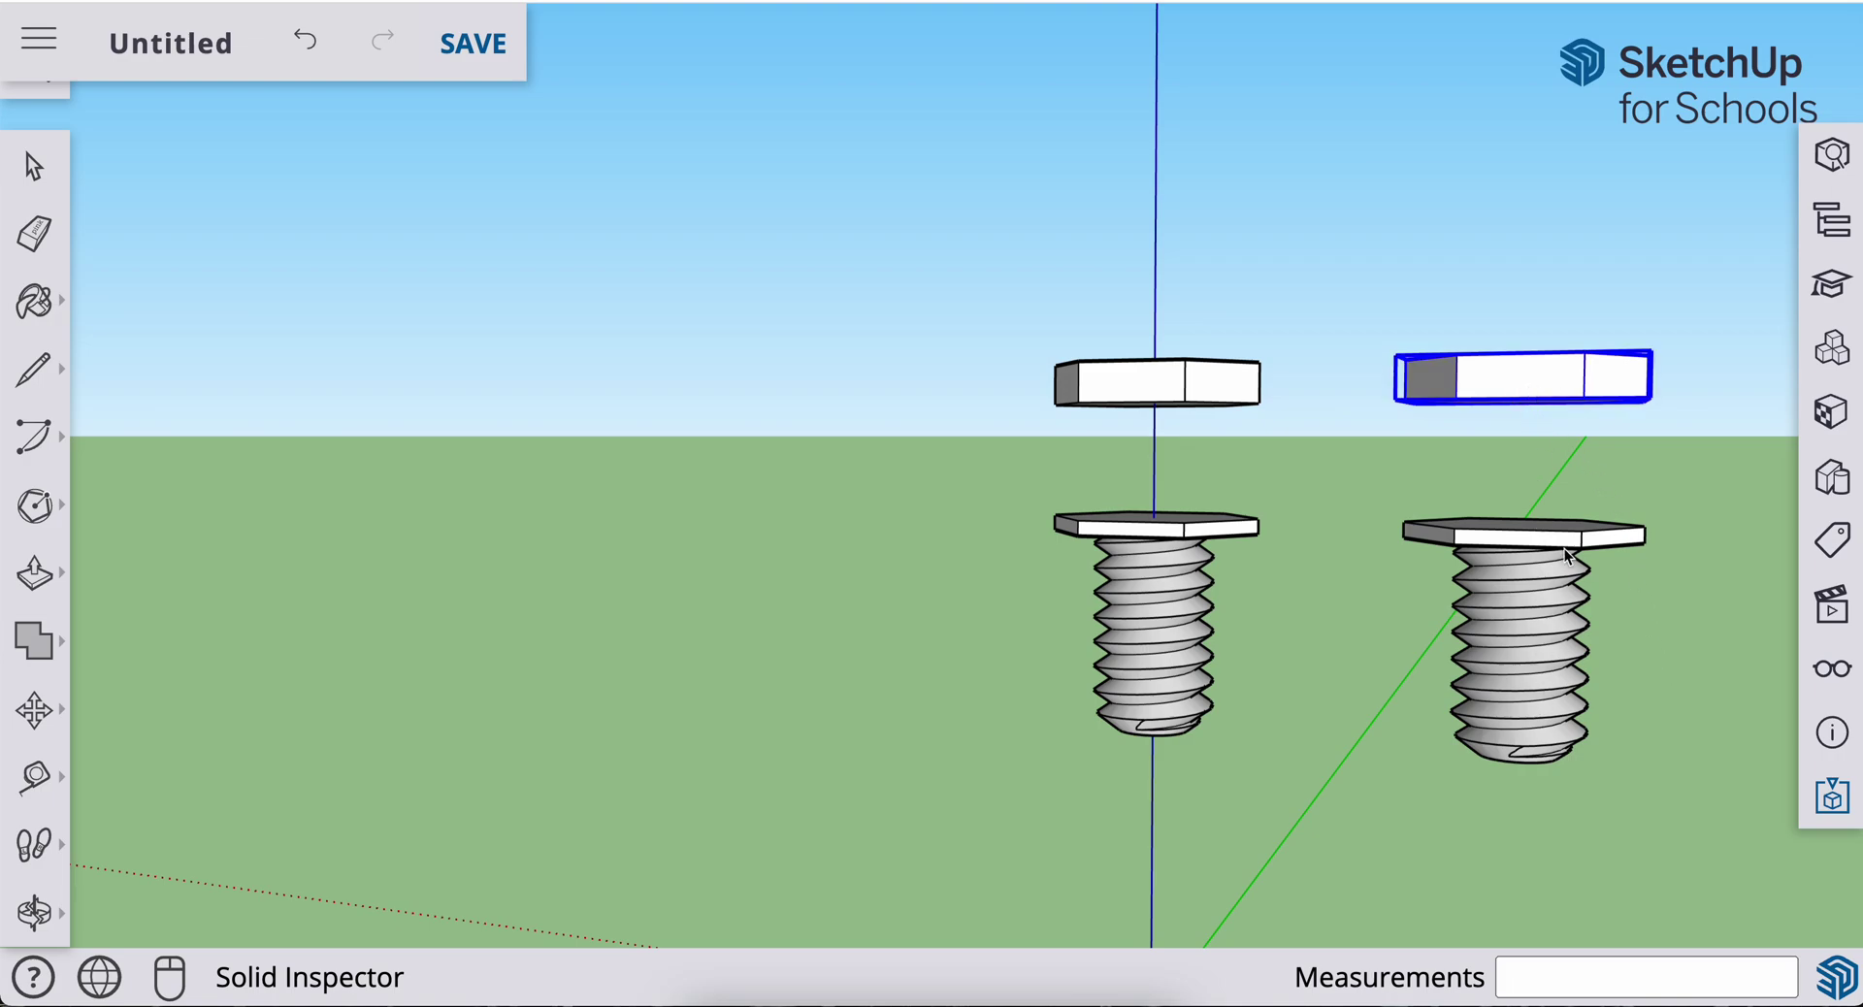
pyautogui.press('m')
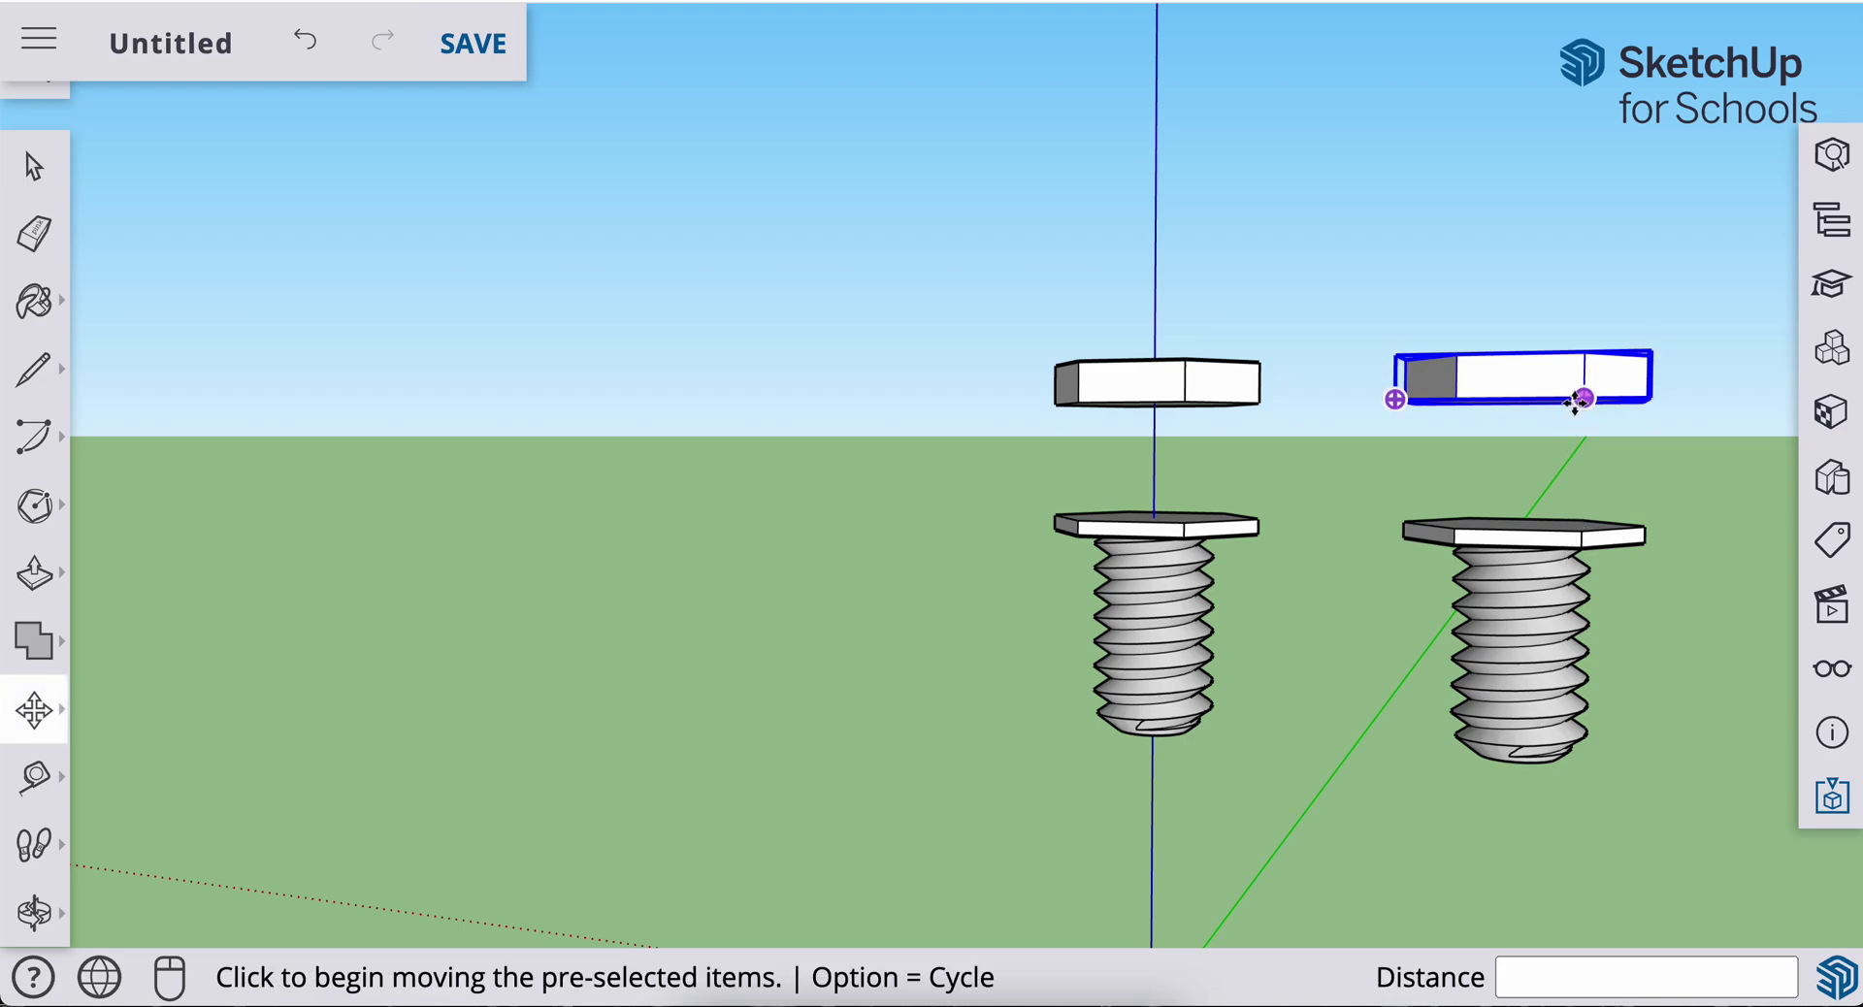
pyautogui.click(1558, 379)
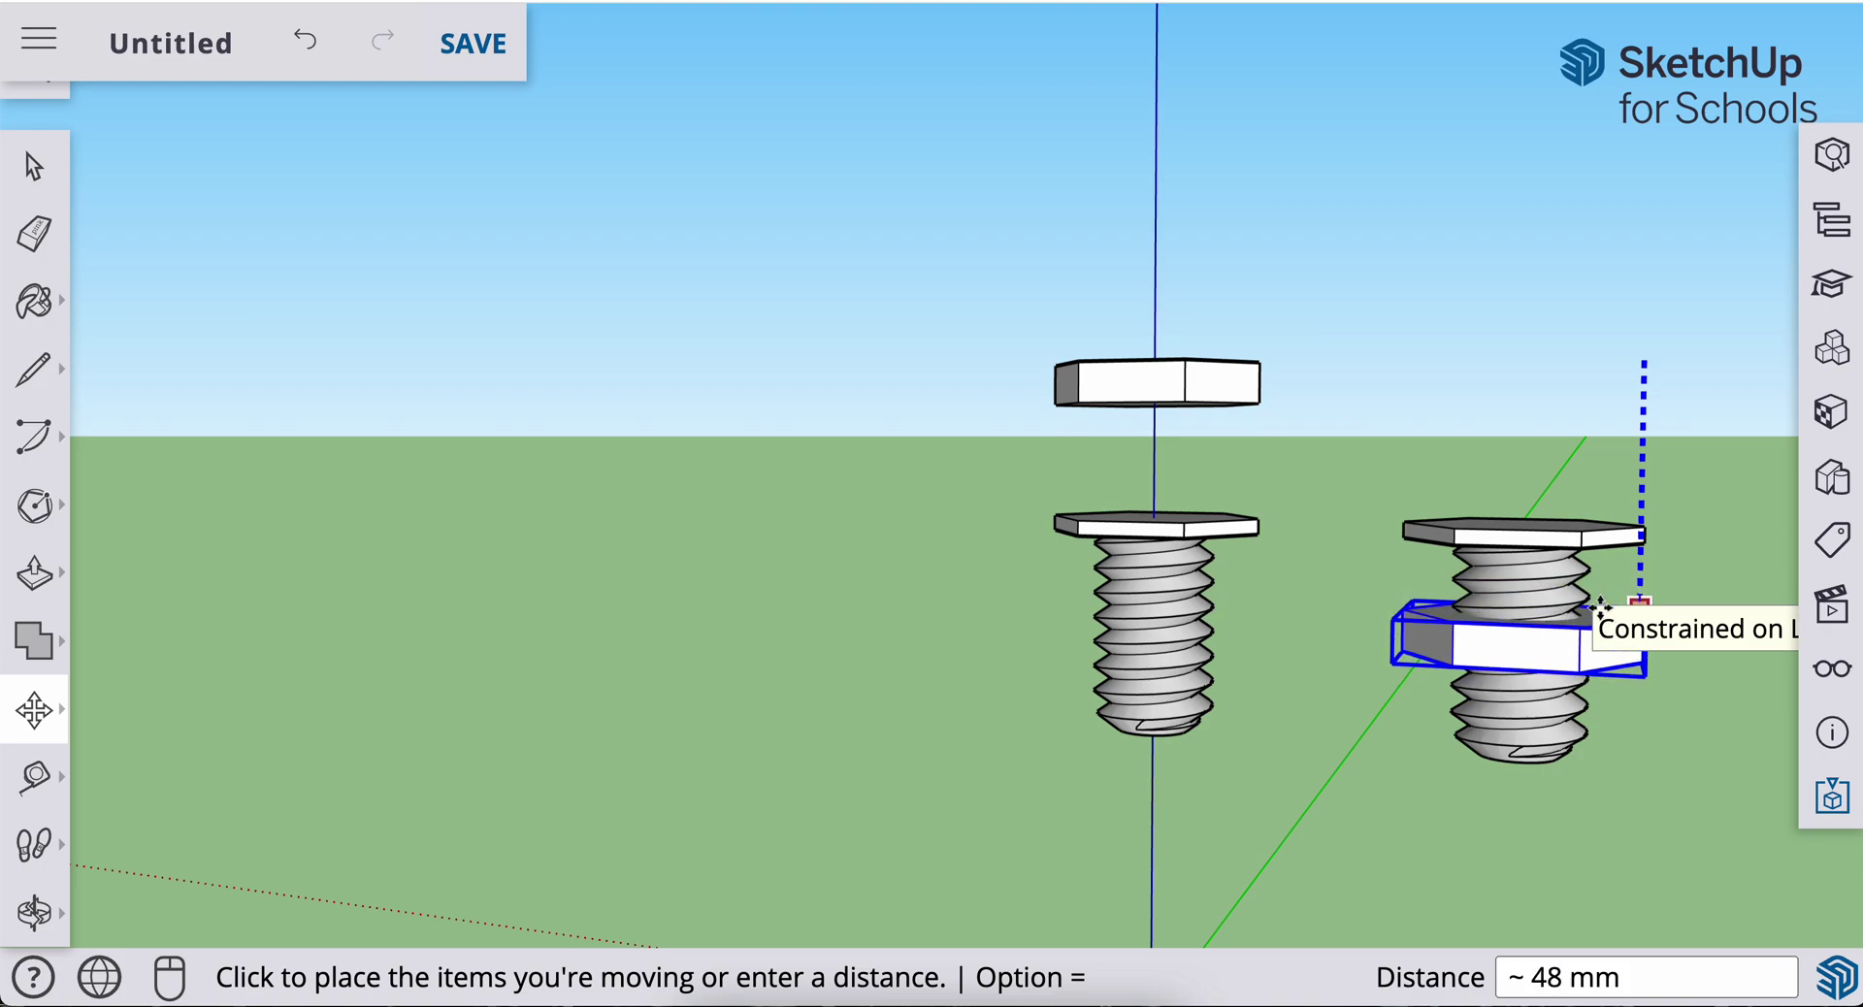
pyautogui.click(1604, 609)
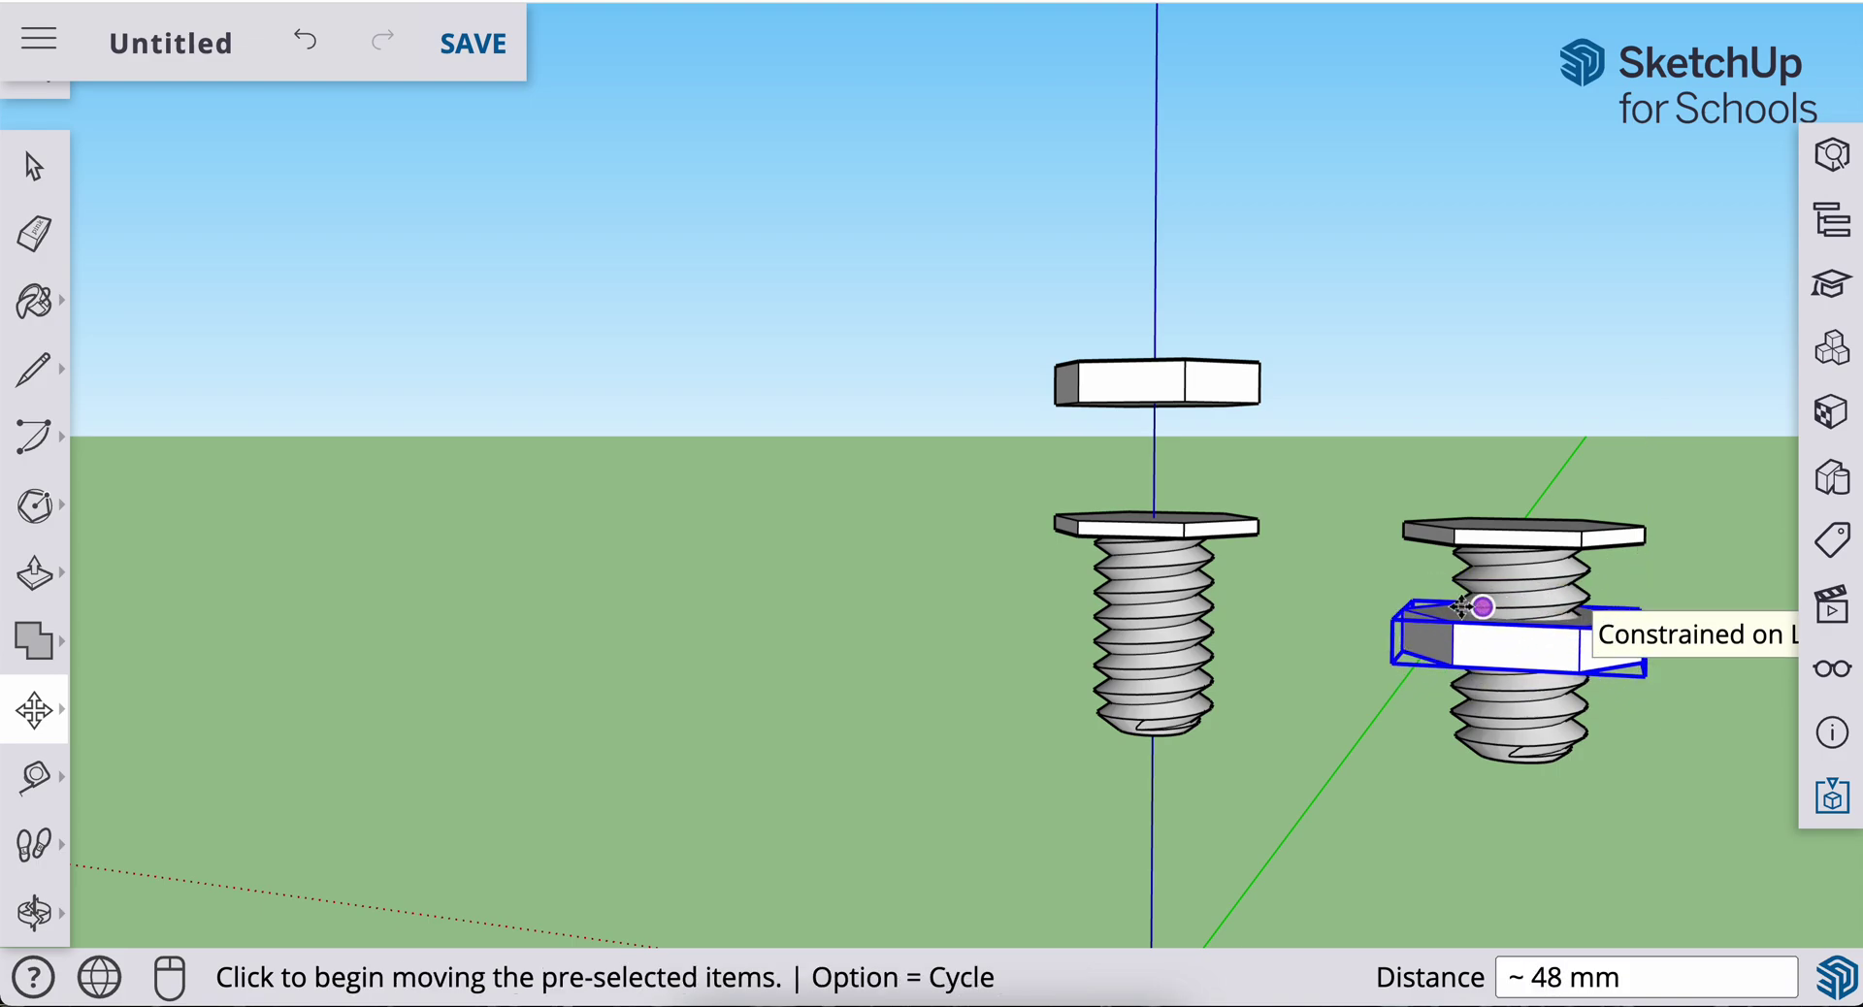
pyautogui.press('space')
# - Use Solid Tools Subtract to cut the duplicate bolt's threaded shaft out of the nut
pyautogui.click(1318, 641)
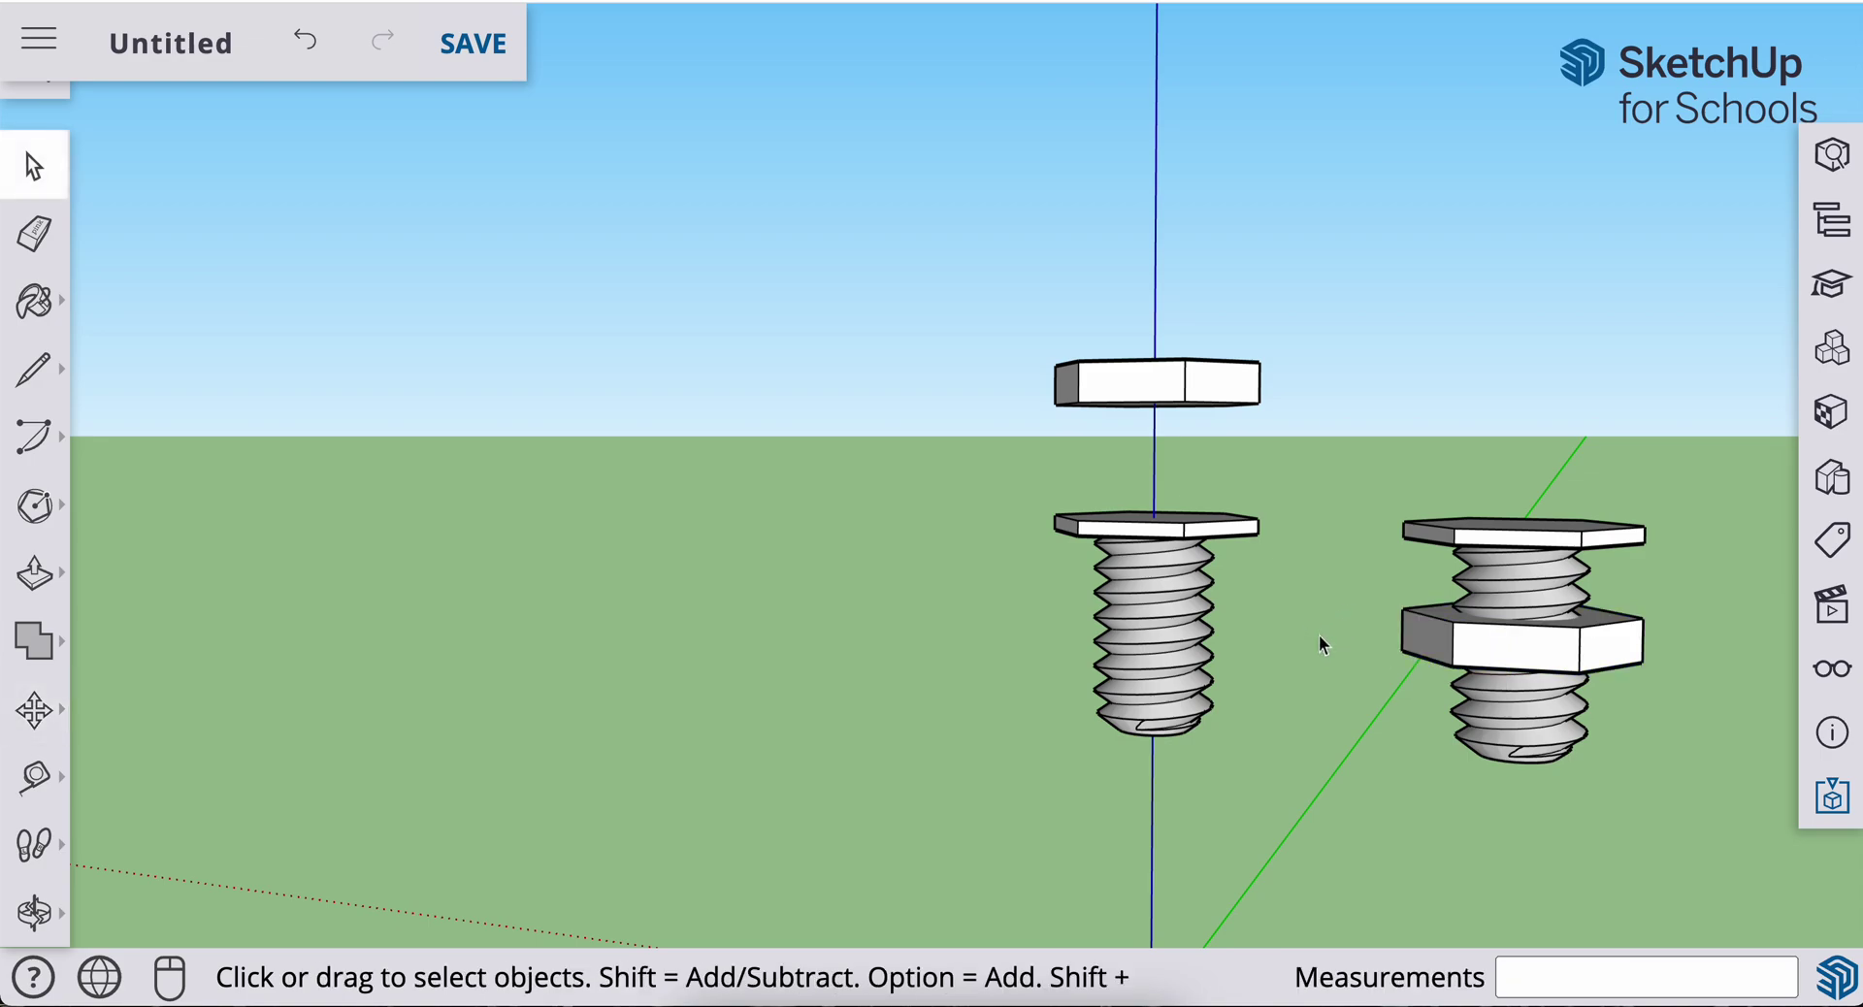
pyautogui.click(34, 640)
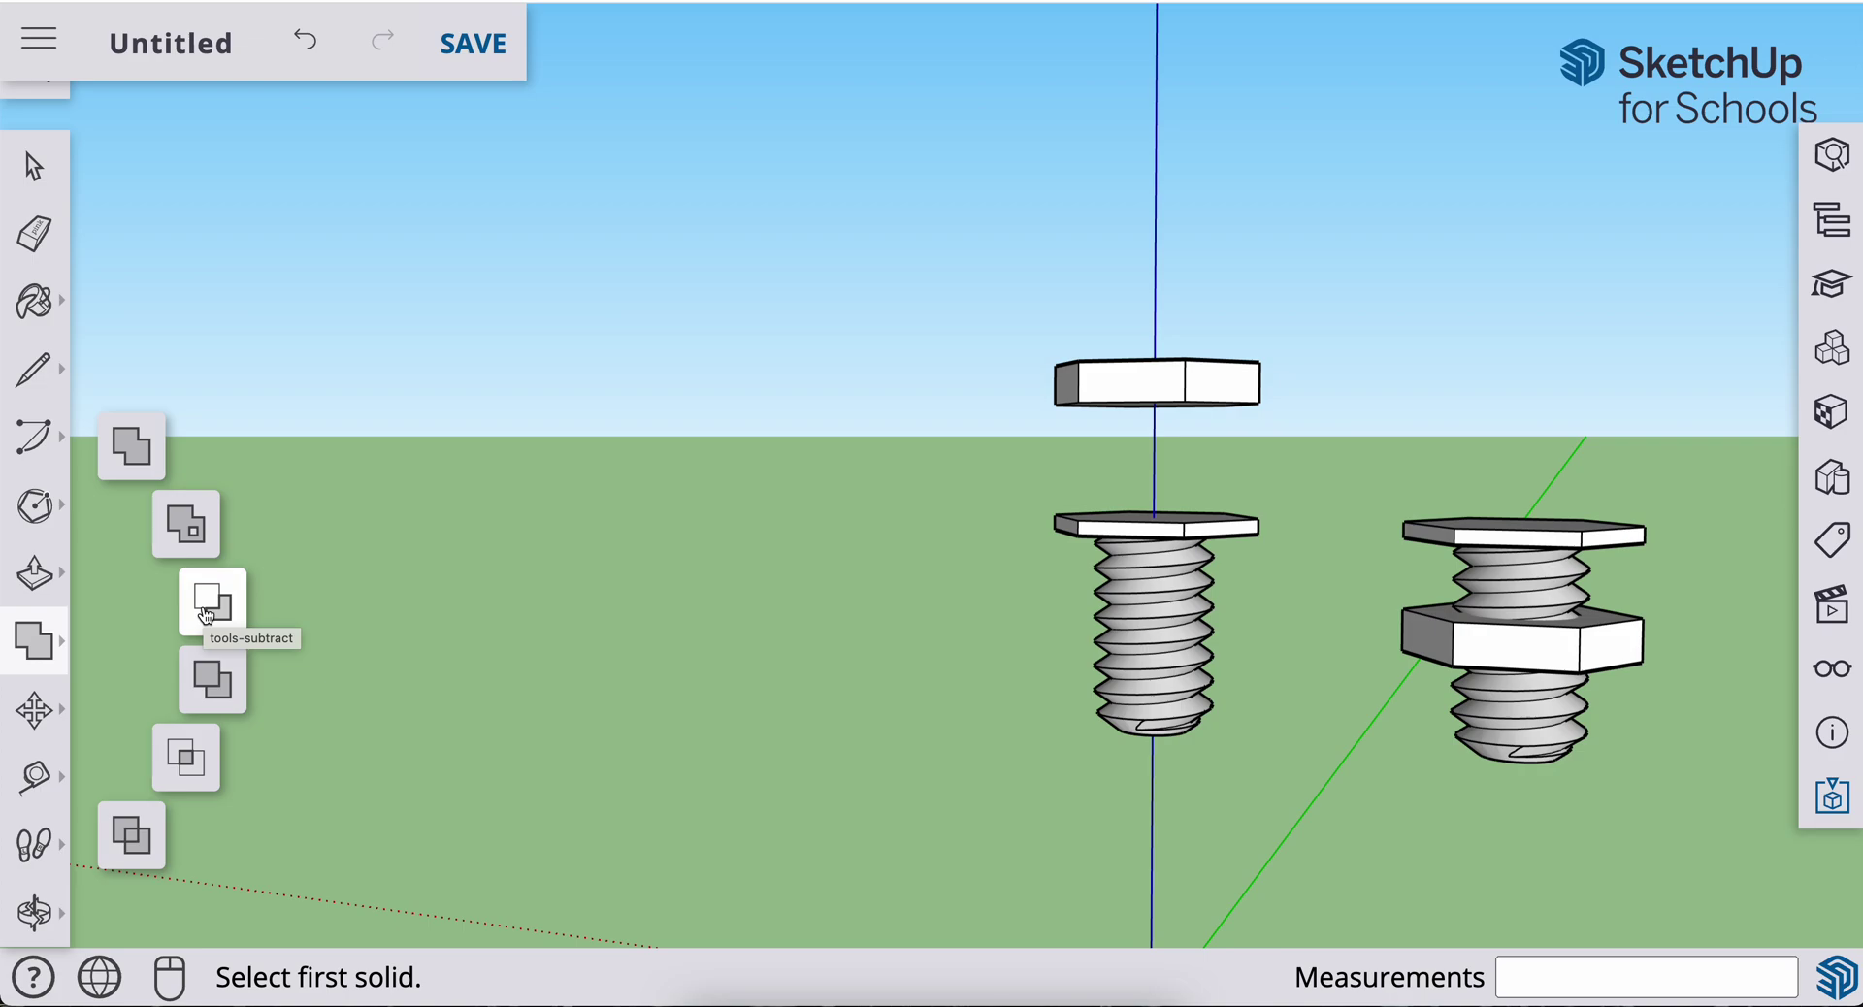
pyautogui.click(206, 612)
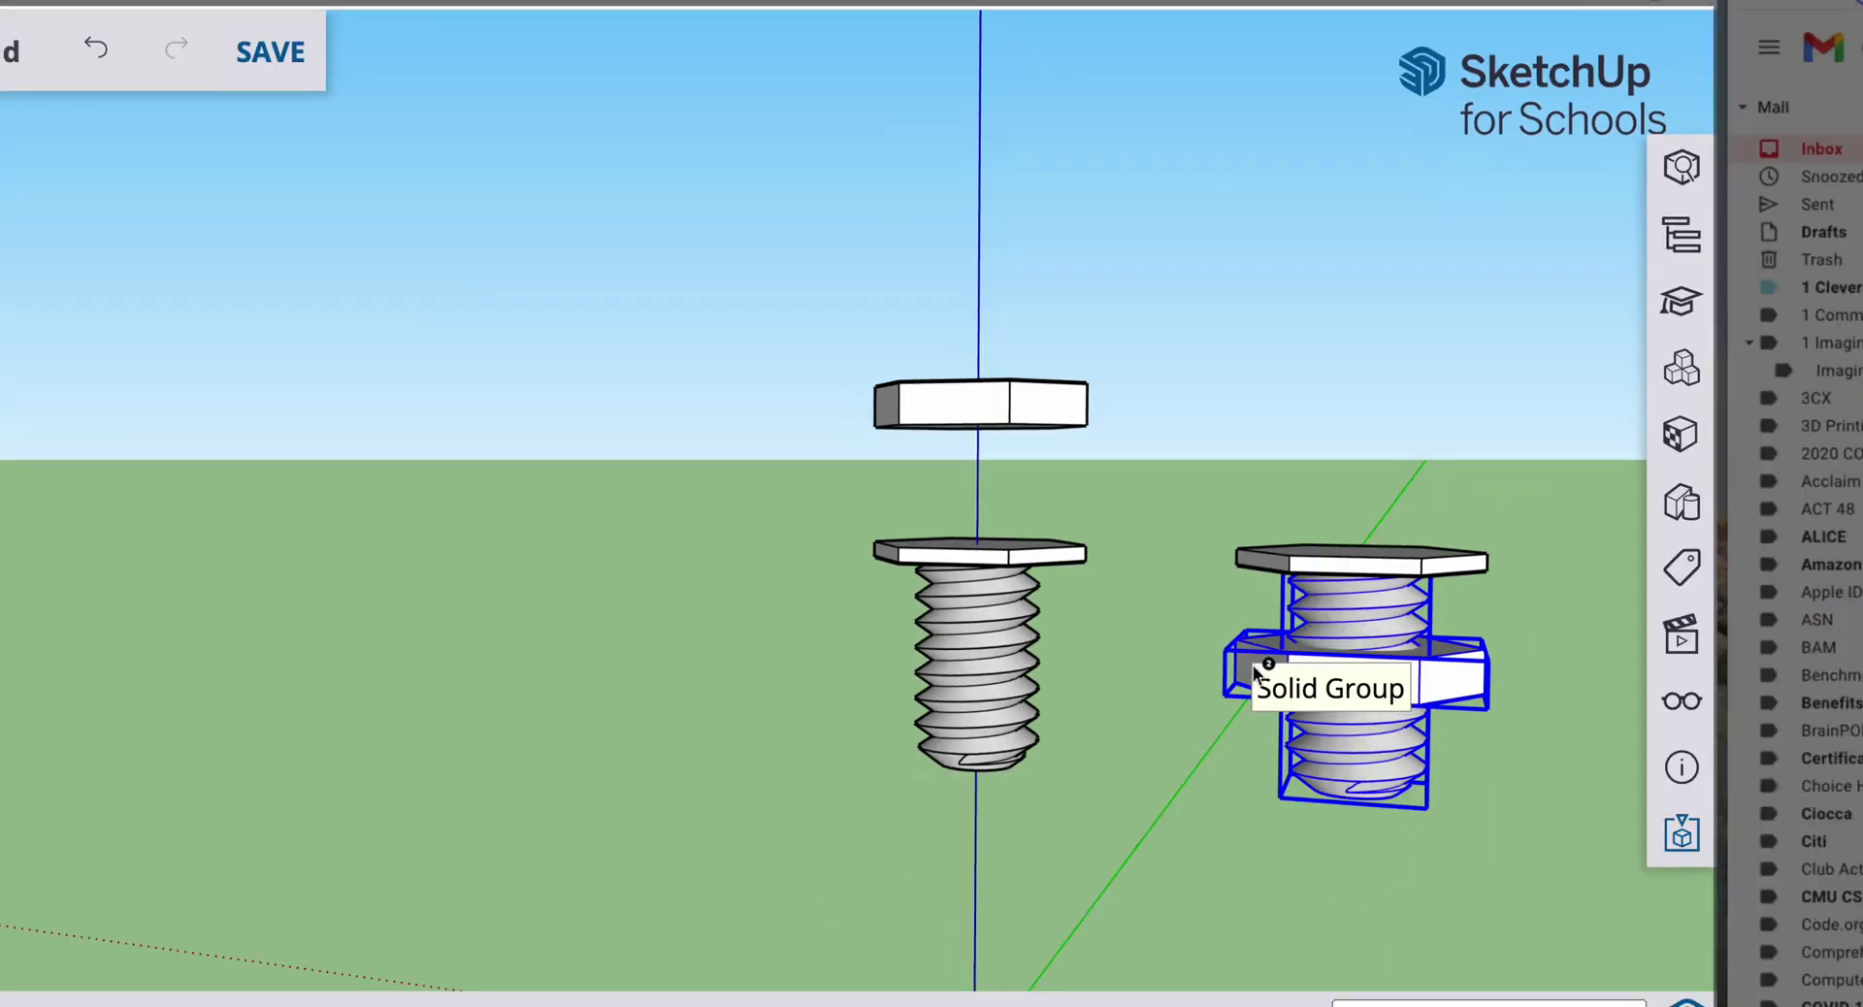
pyautogui.click(1254, 668)
pyautogui.moveTo(1314, 626); pyautogui.dragTo(1346, 678, button='middle')
pyautogui.scroll(5, 1345, 677)
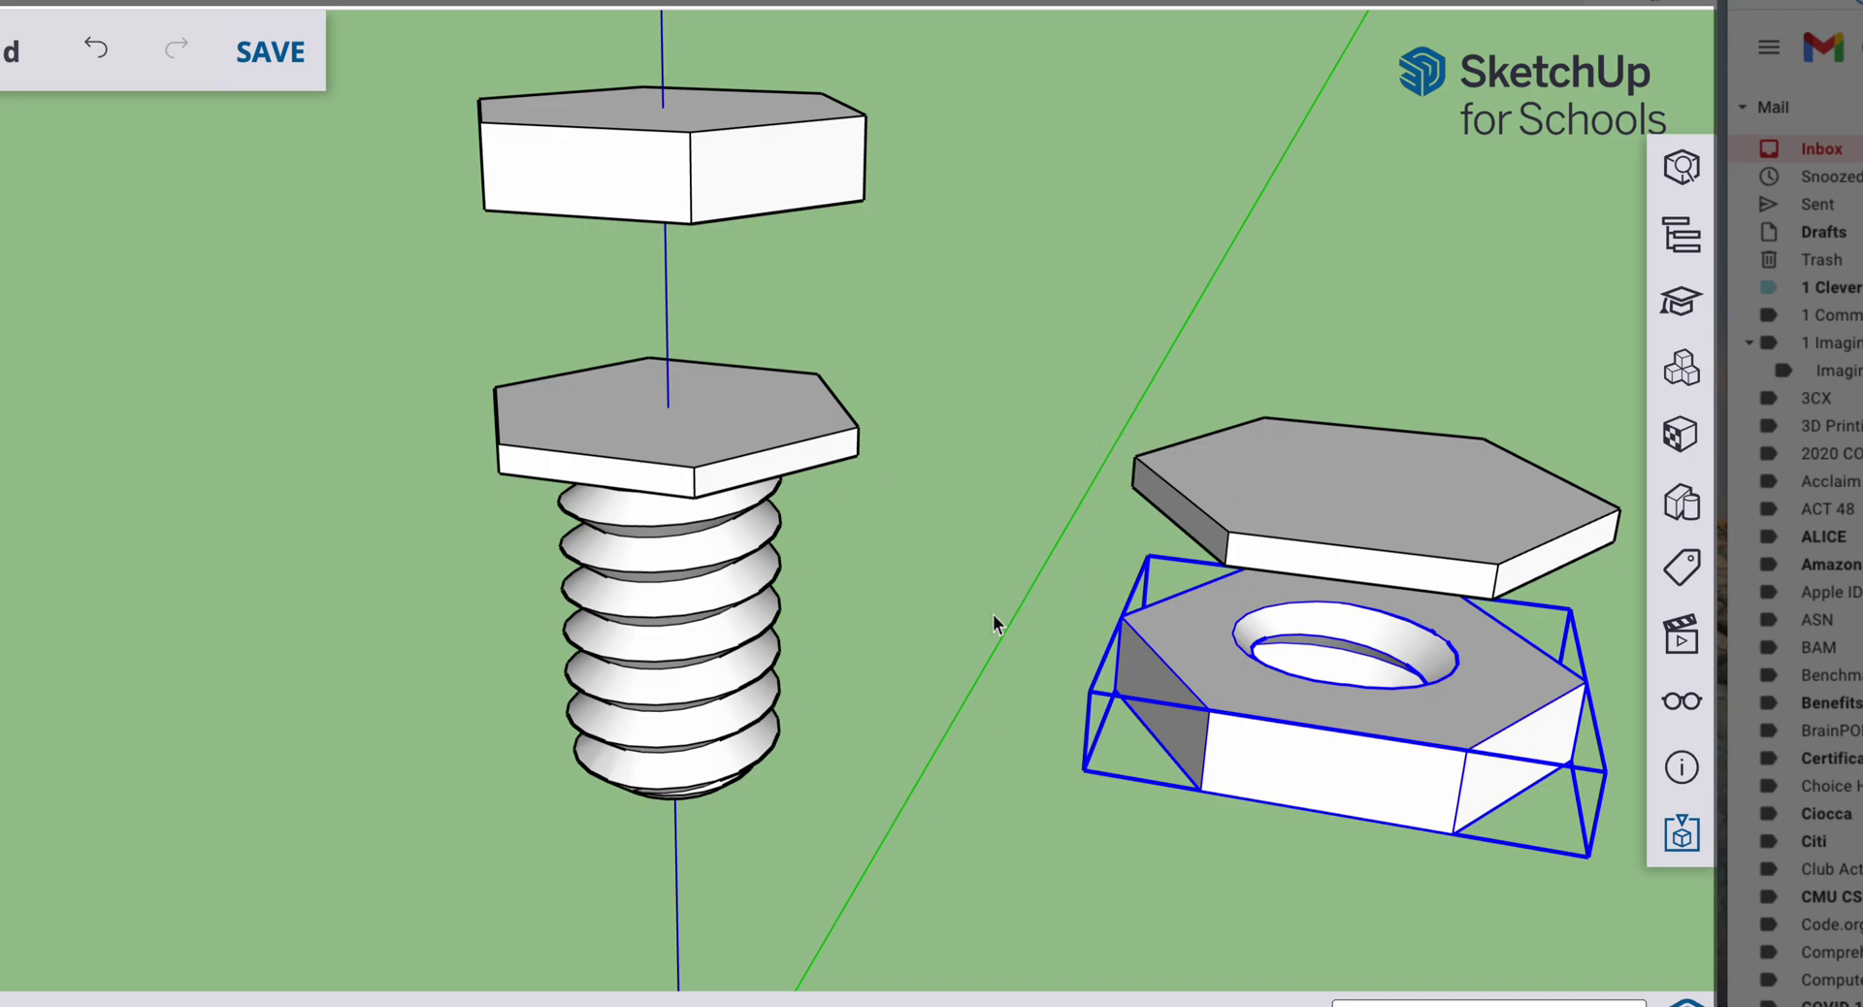
# - Delete the leftover thin hex plates above the nut and above the bolt
pyautogui.click(1037, 551)
pyautogui.tripleClick(1299, 480)
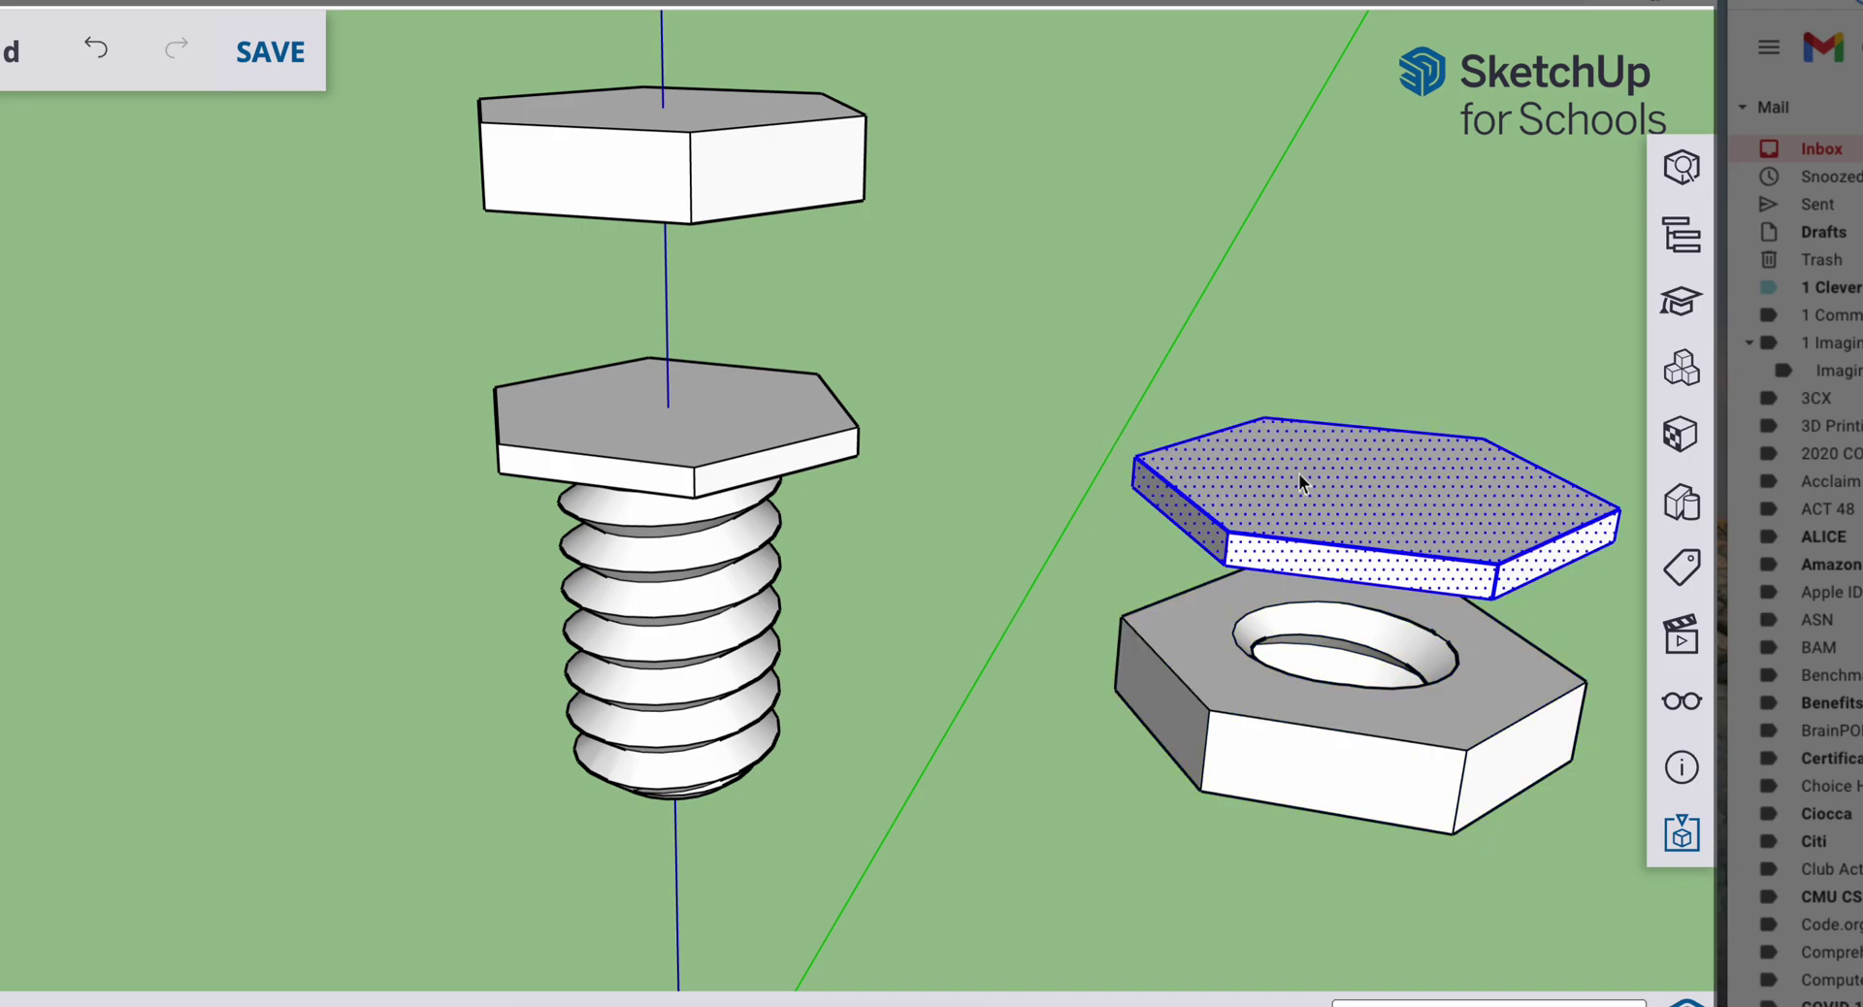
pyautogui.press('Delete')
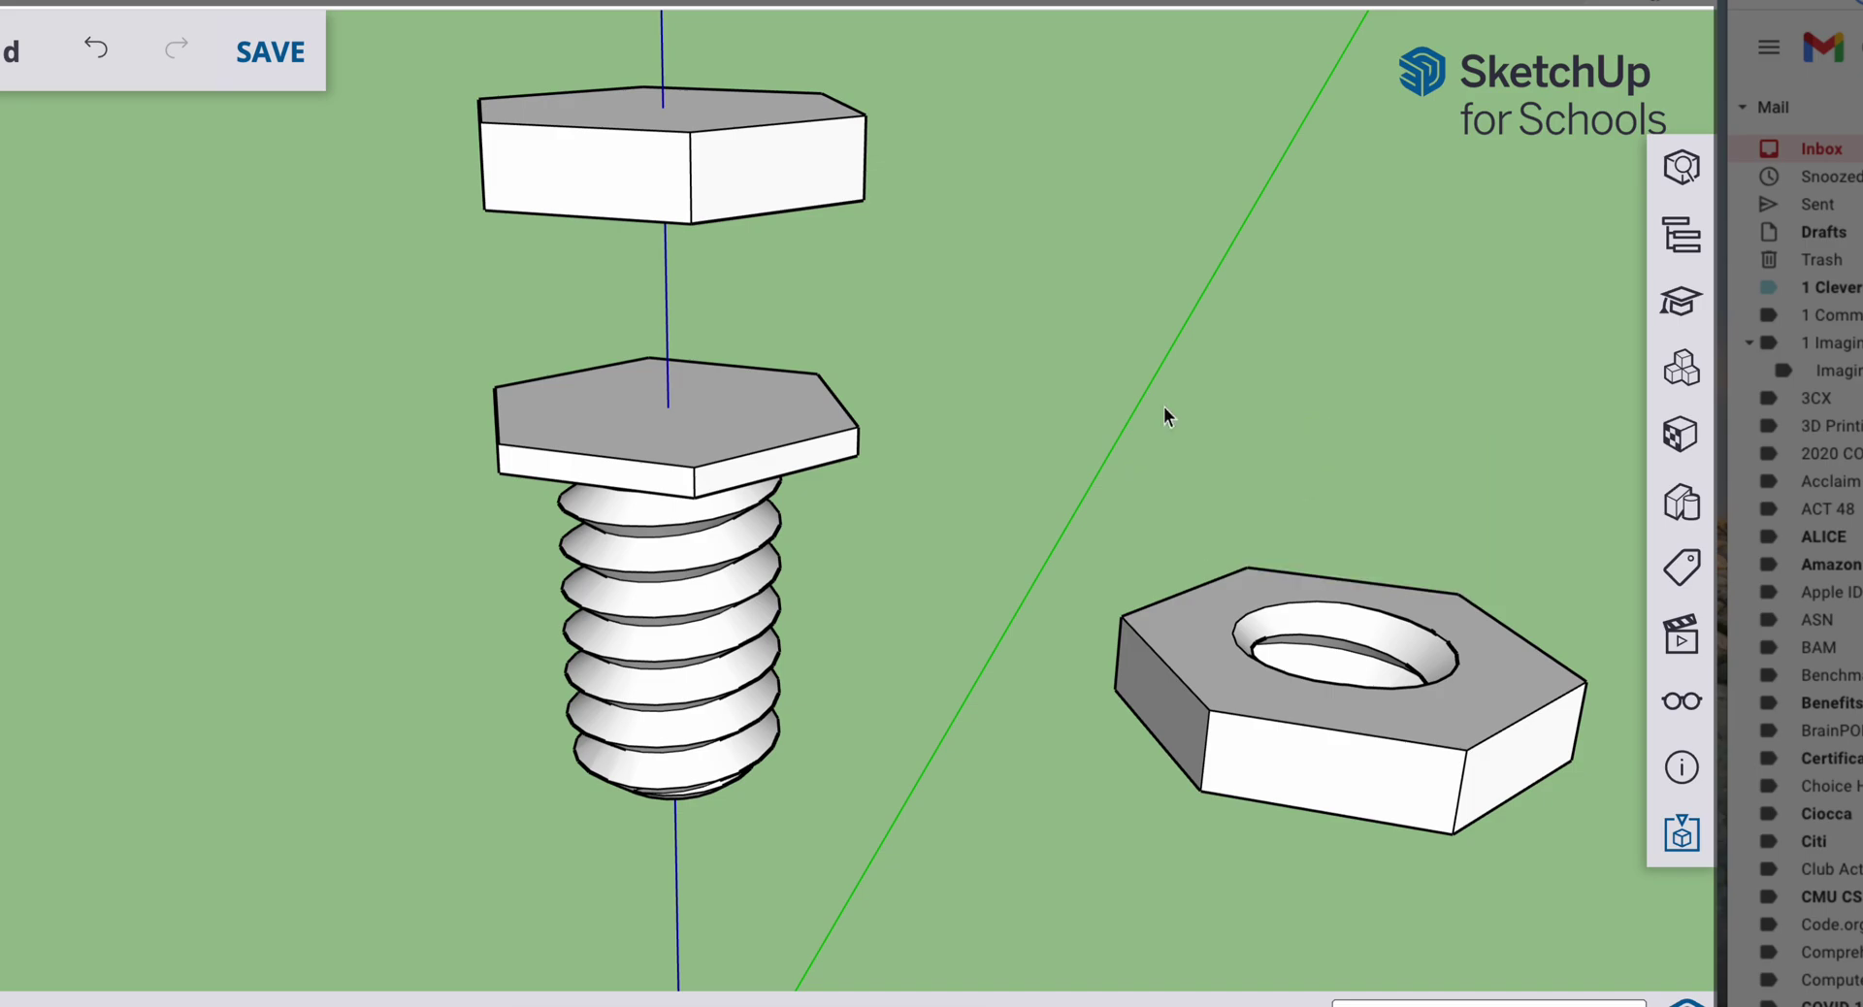
pyautogui.tripleClick(685, 196)
pyautogui.press('Delete')
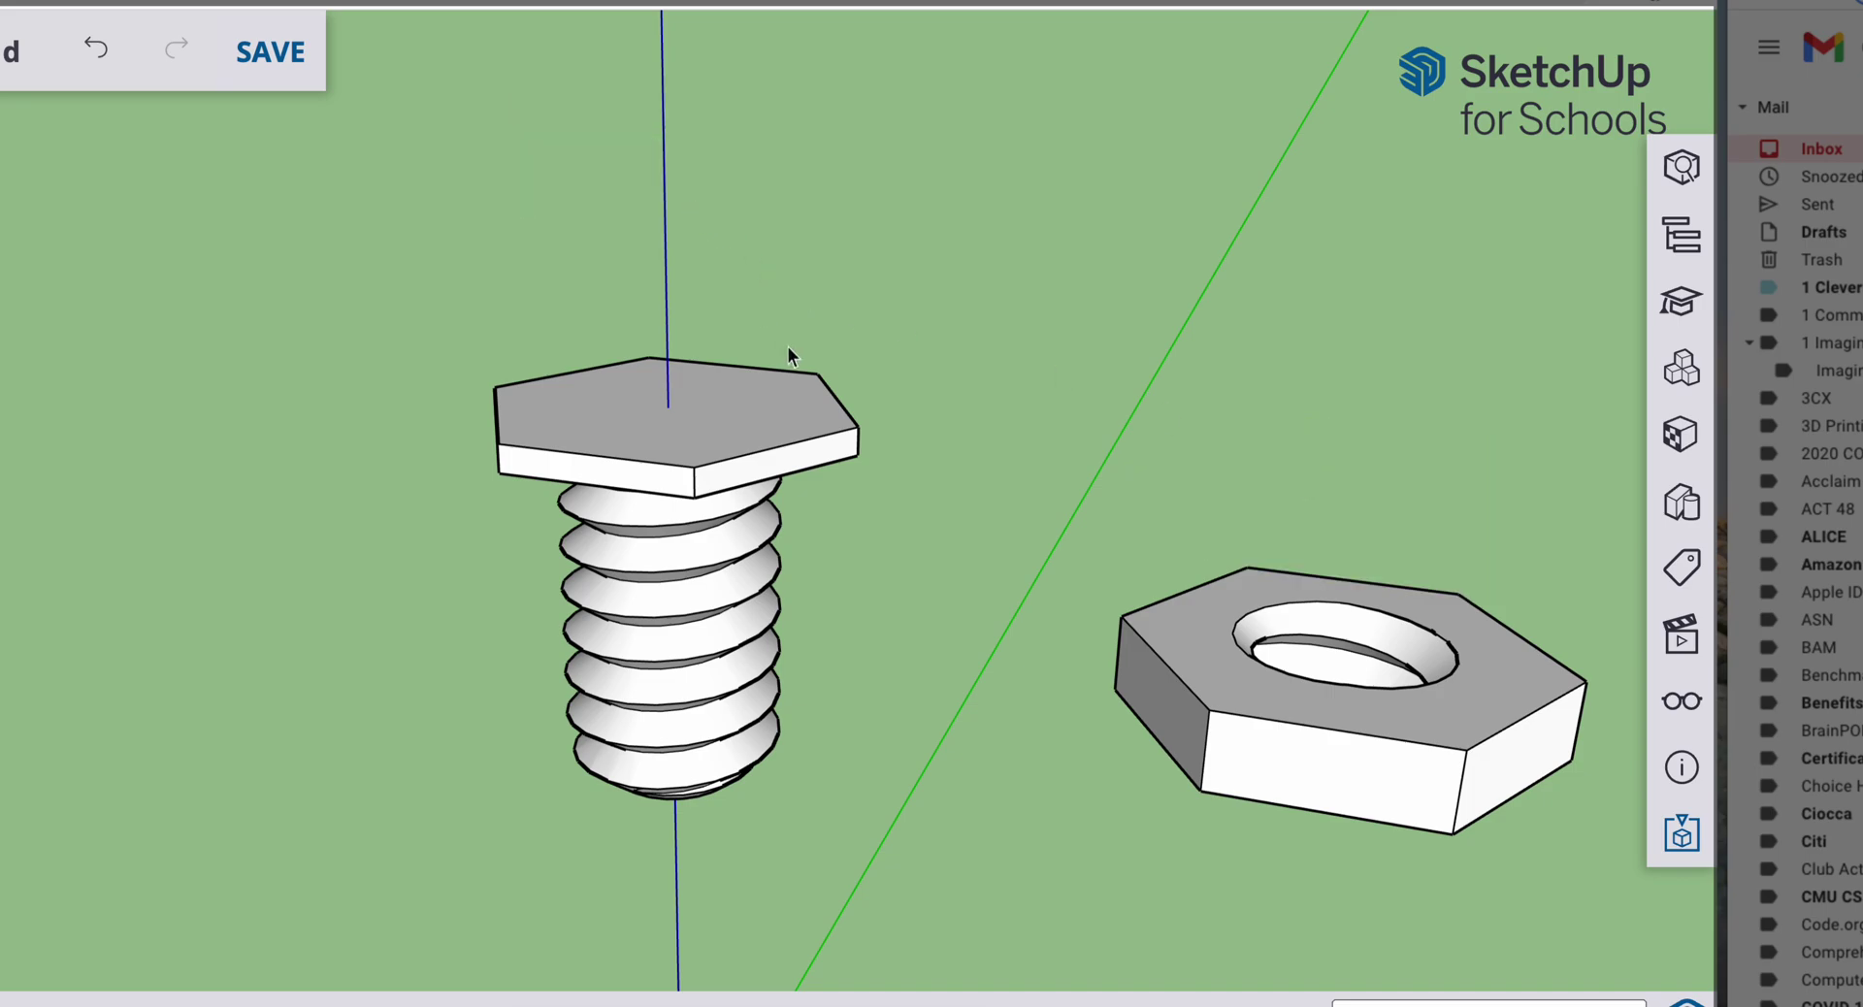
pyautogui.moveTo(790, 358); pyautogui.dragTo(1250, 592, button='middle')
pyautogui.scroll(-3, 1239, 603)
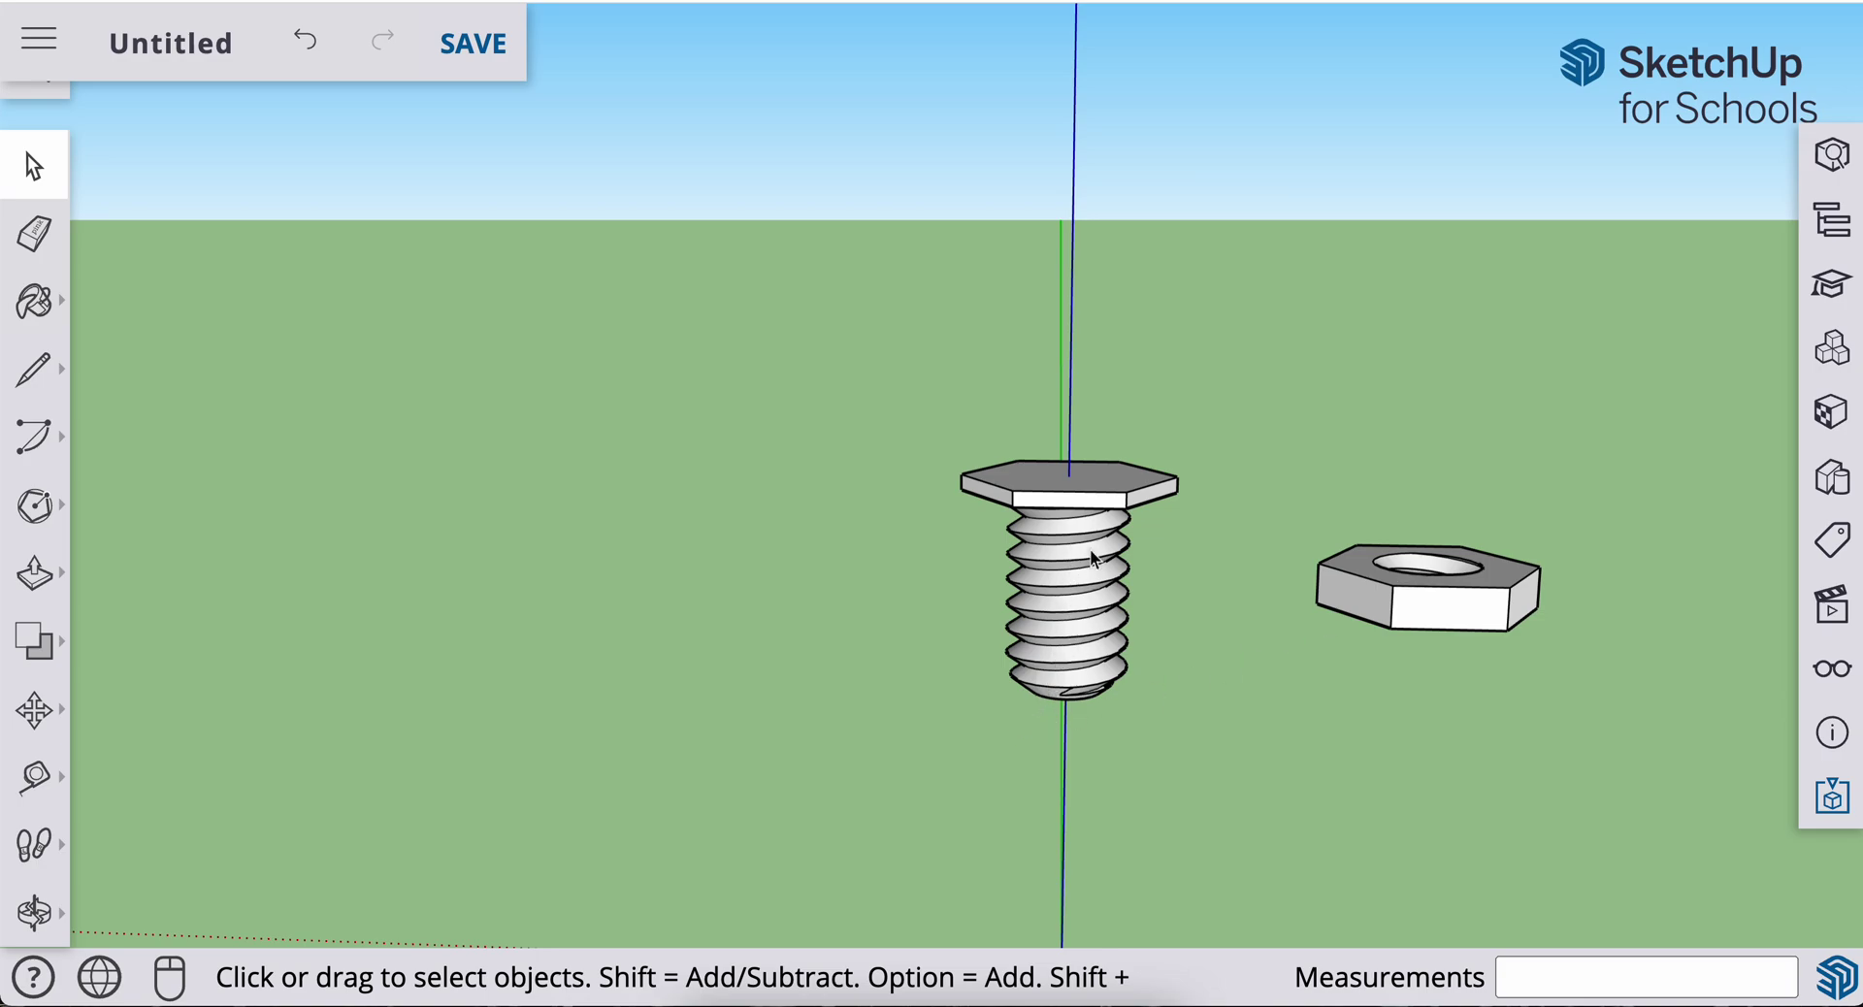
pyautogui.moveTo(1436, 553); pyautogui.dragTo(1447, 648, button='middle')
pyautogui.scroll(3, 1447, 573)
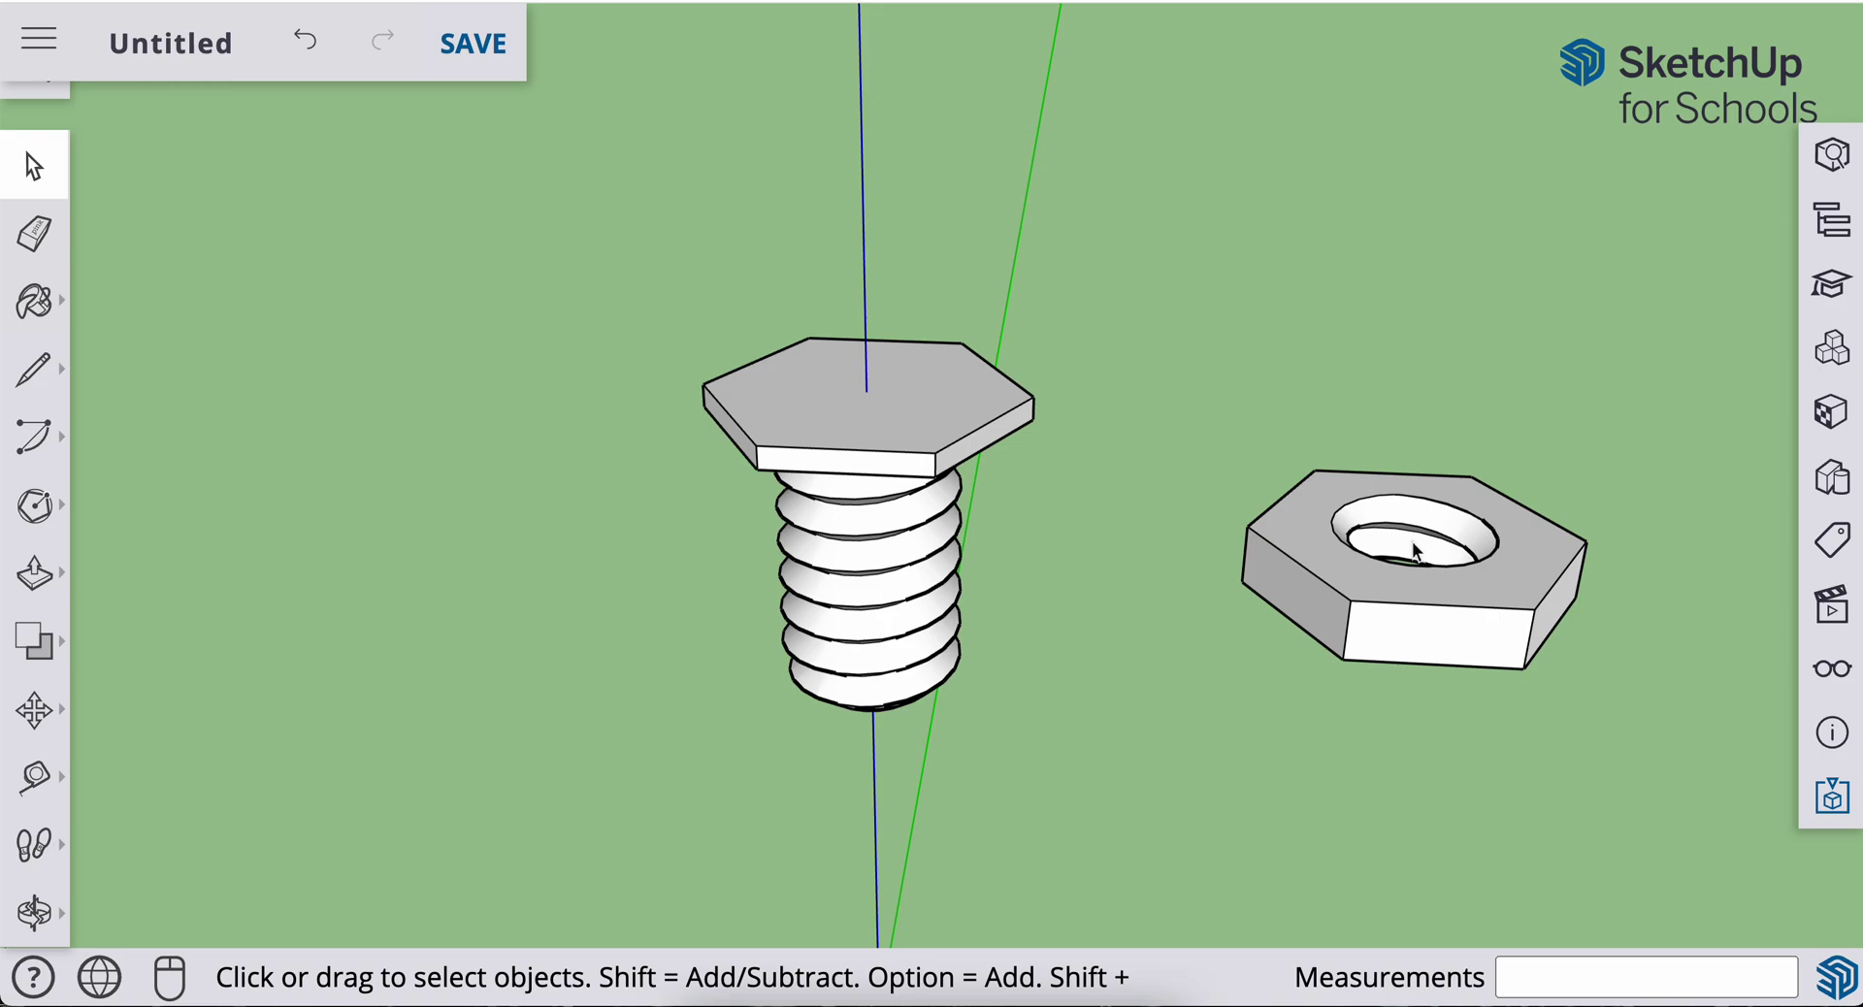
# - Scale the hex nut about its center by 1.2,1.2 in width and depth
pyautogui.click(1424, 574)
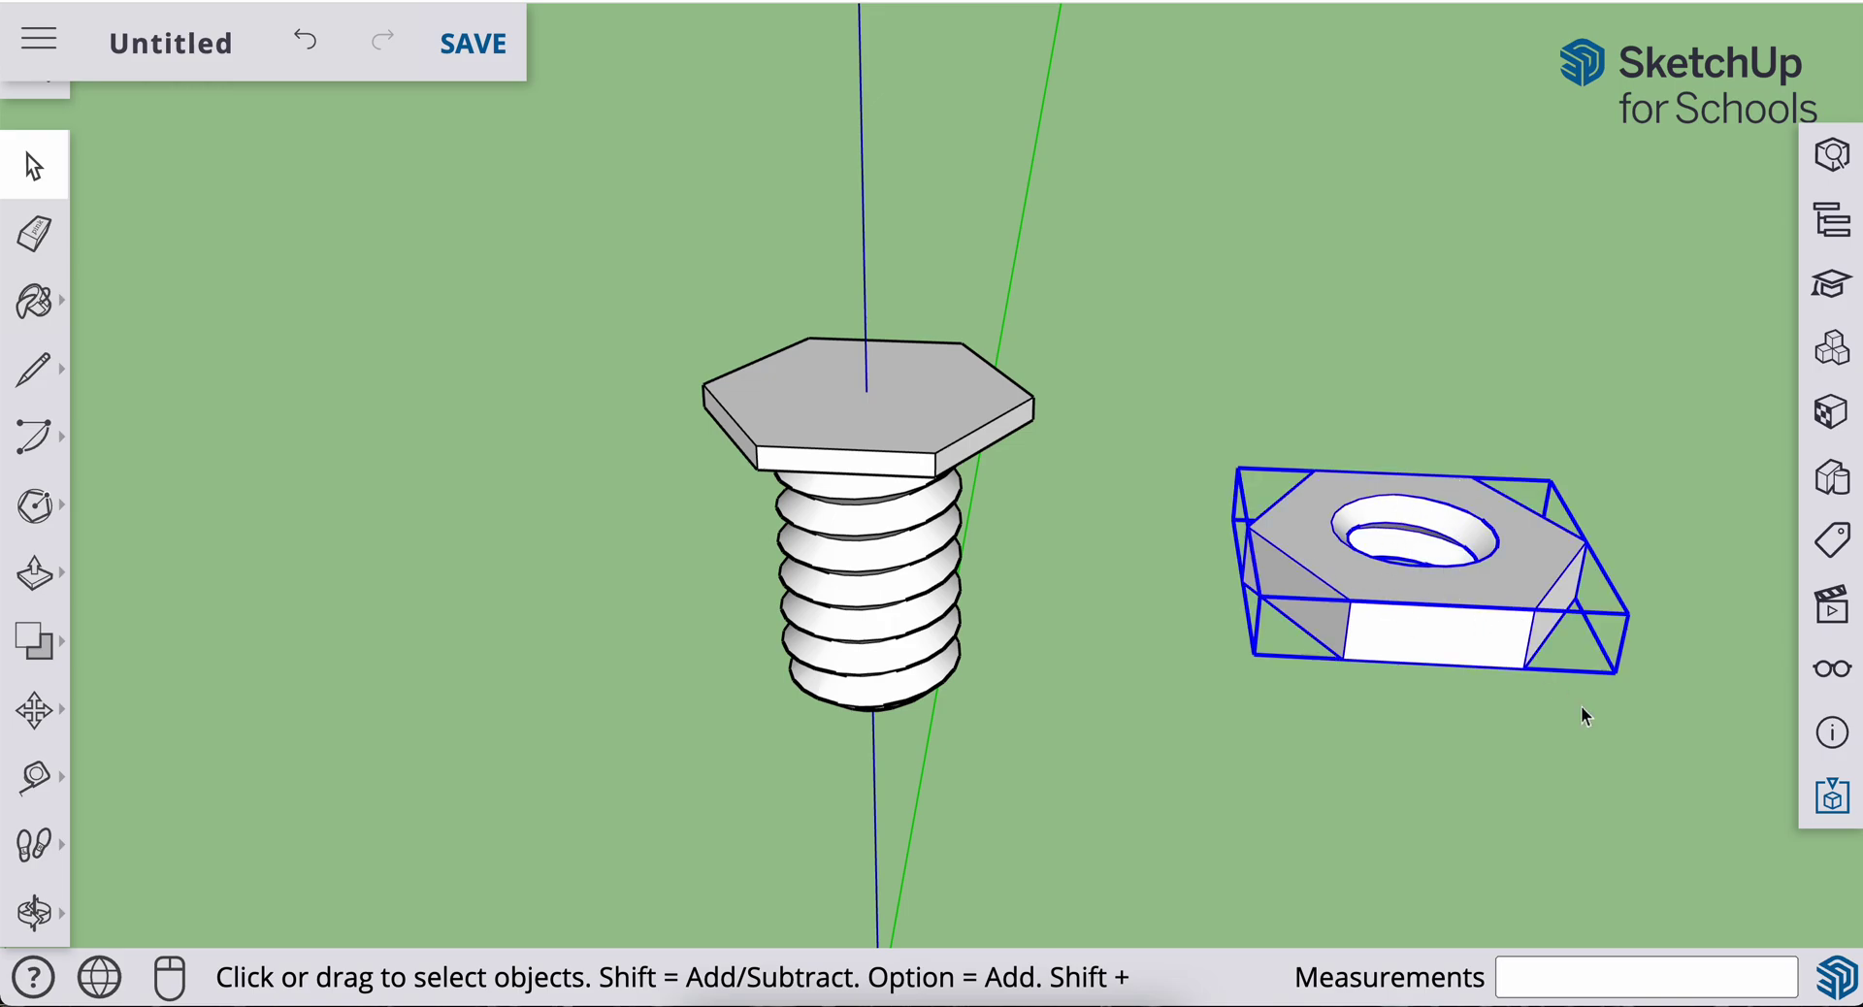
pyautogui.press('s')
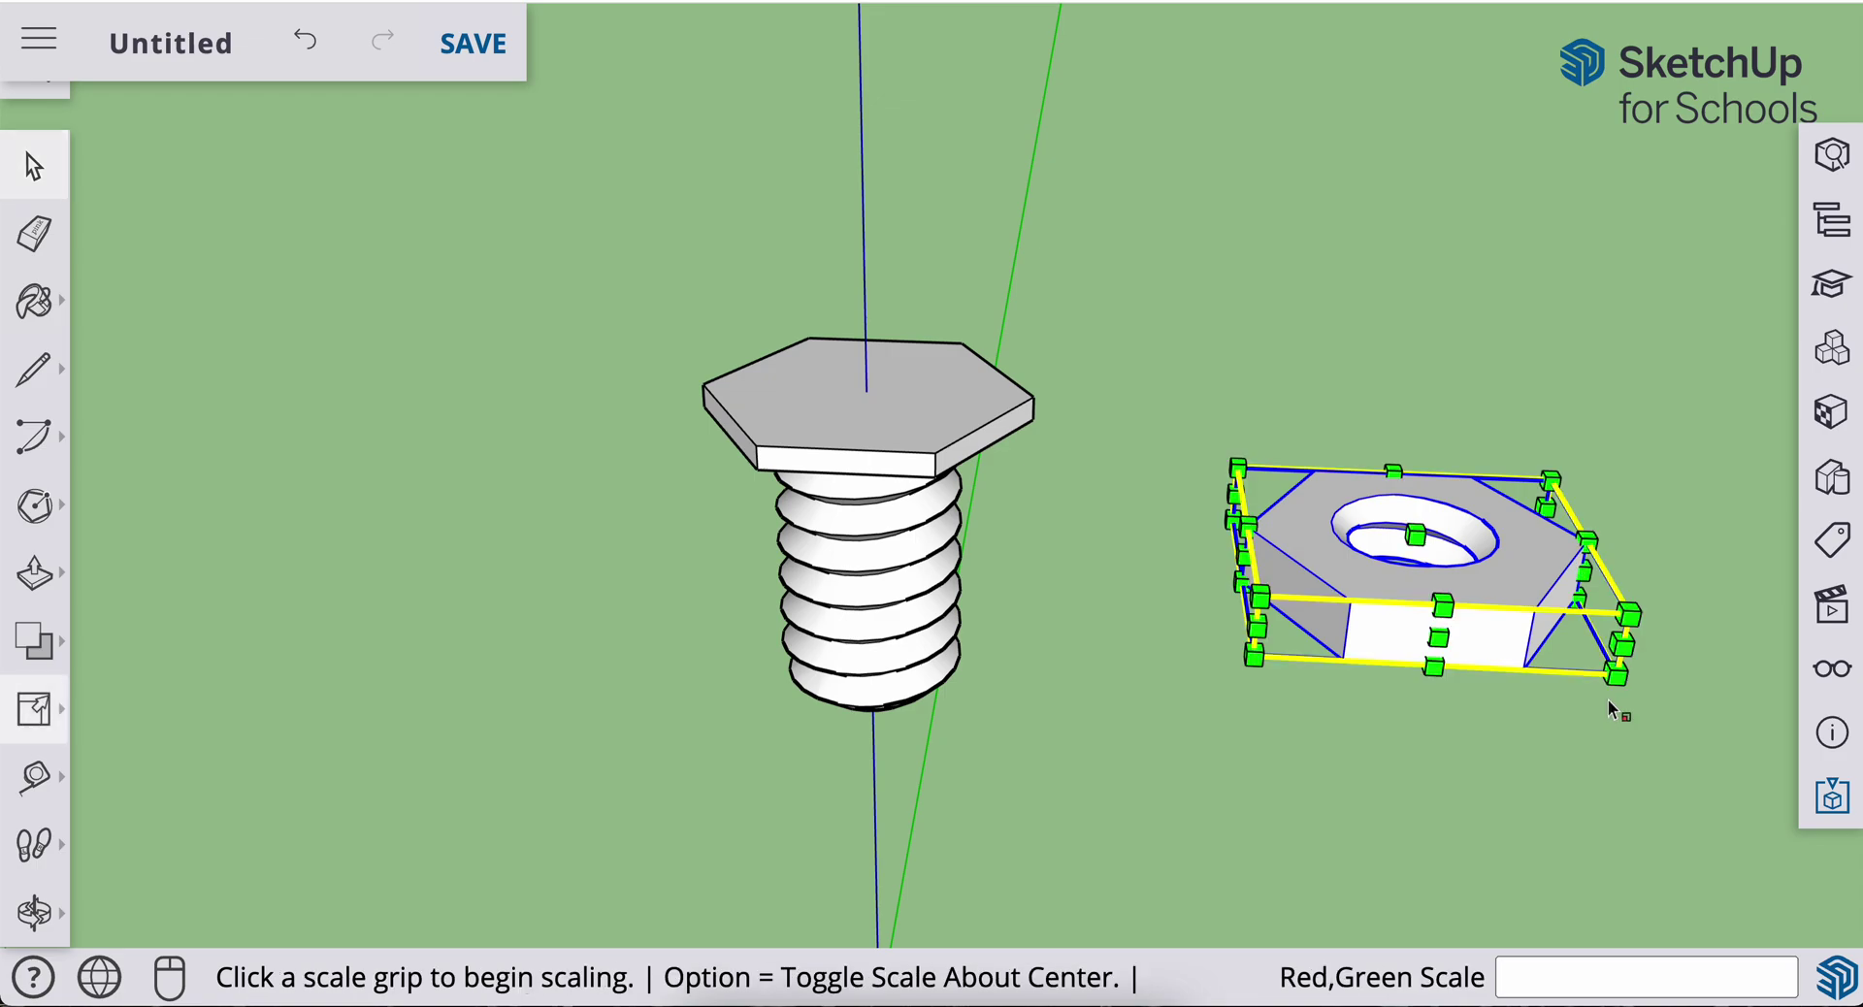
pyautogui.click(1622, 643)
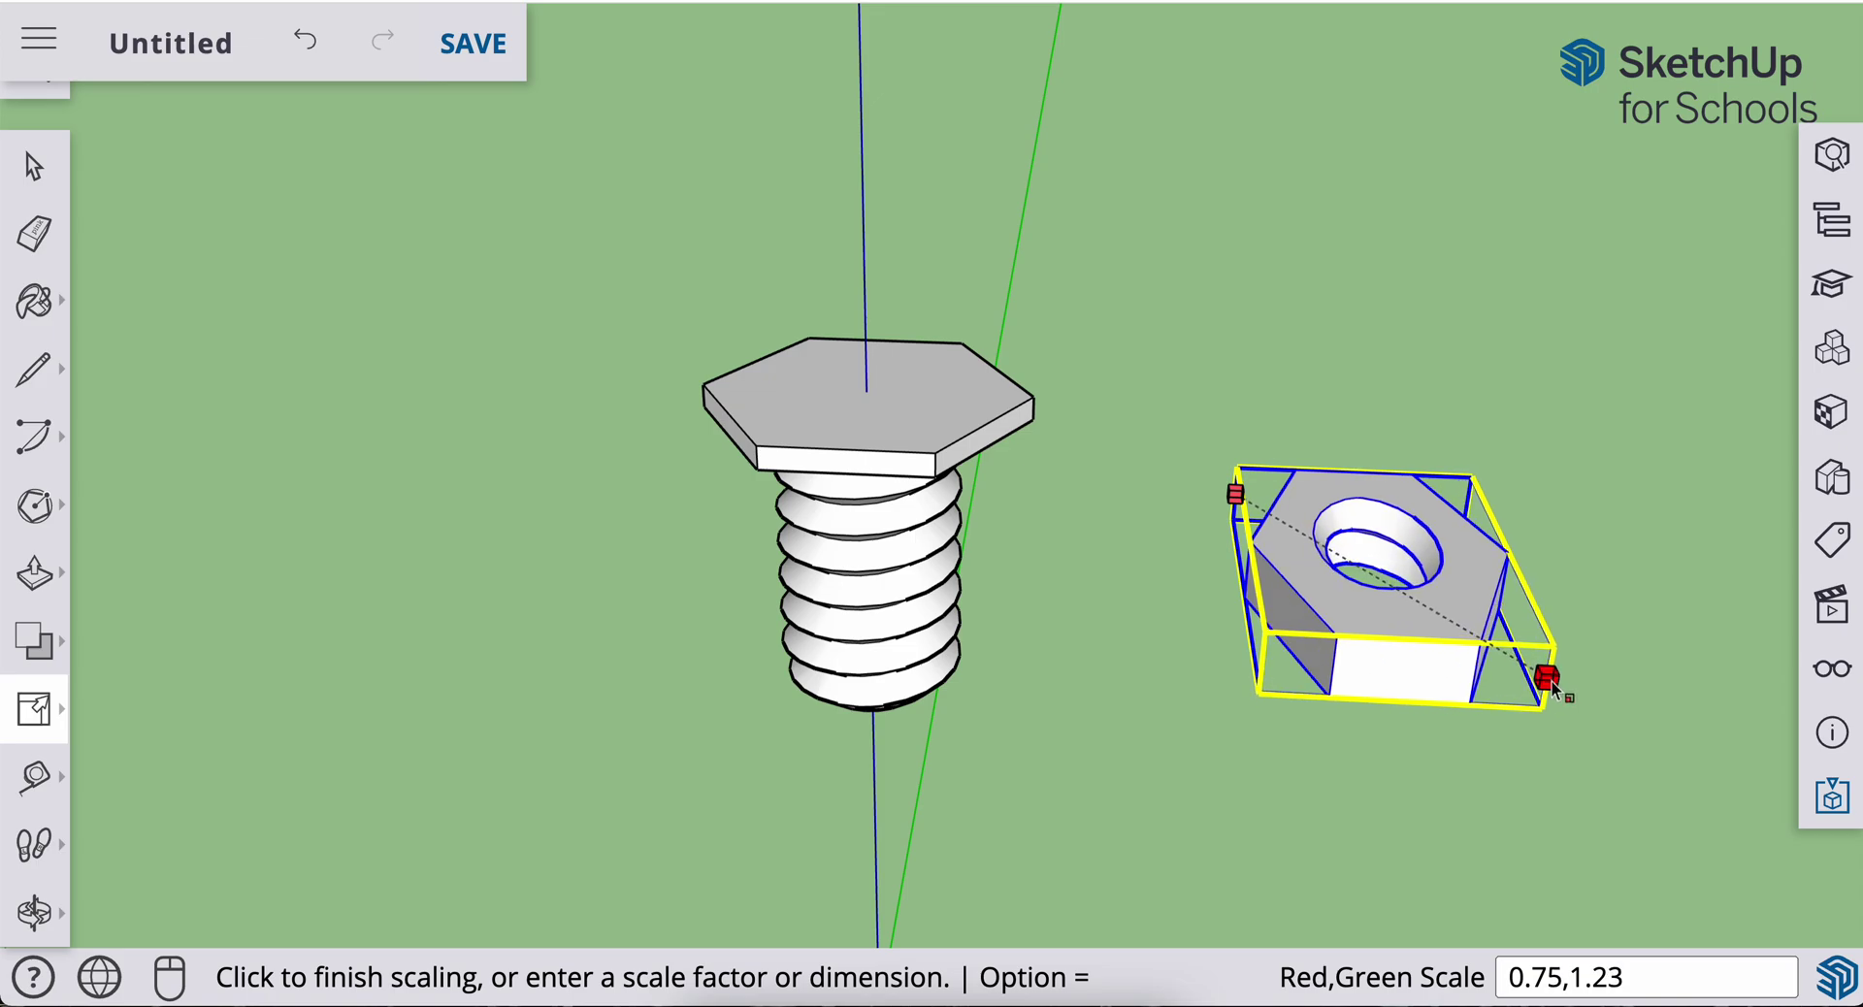
pyautogui.press('alt')
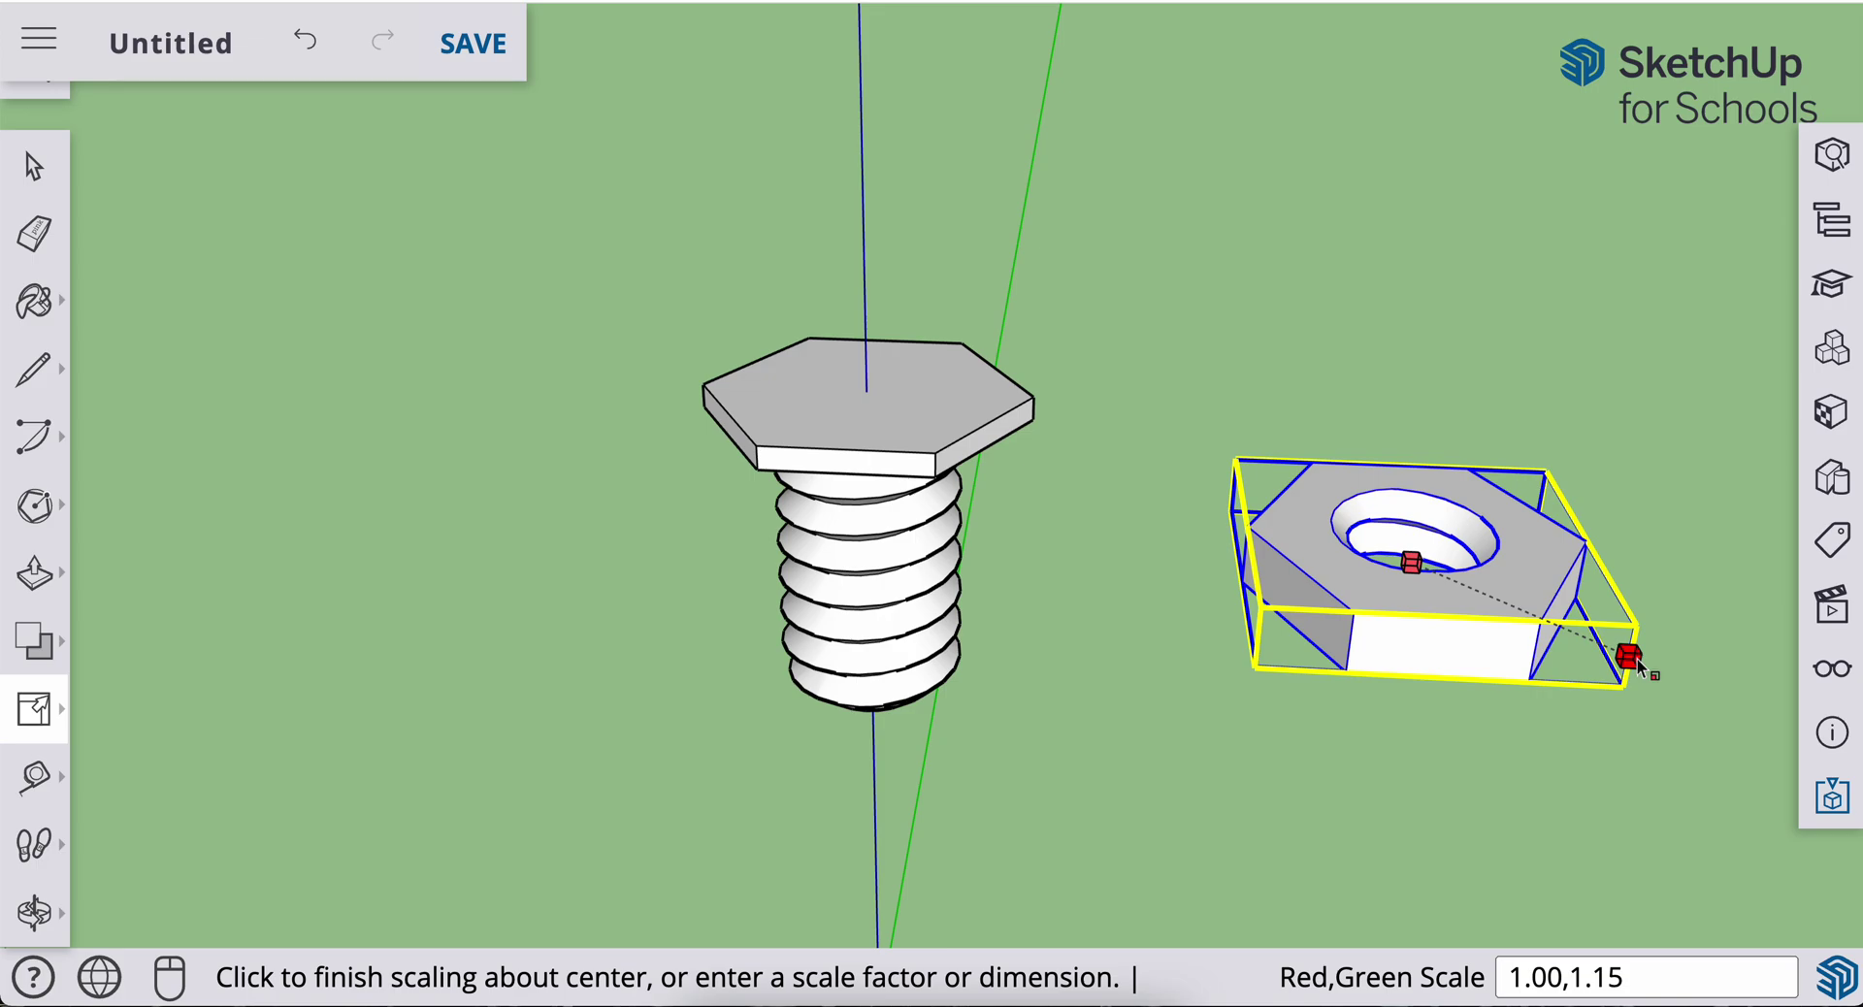
pyautogui.write('1.2,1.2')
pyautogui.press('Return')
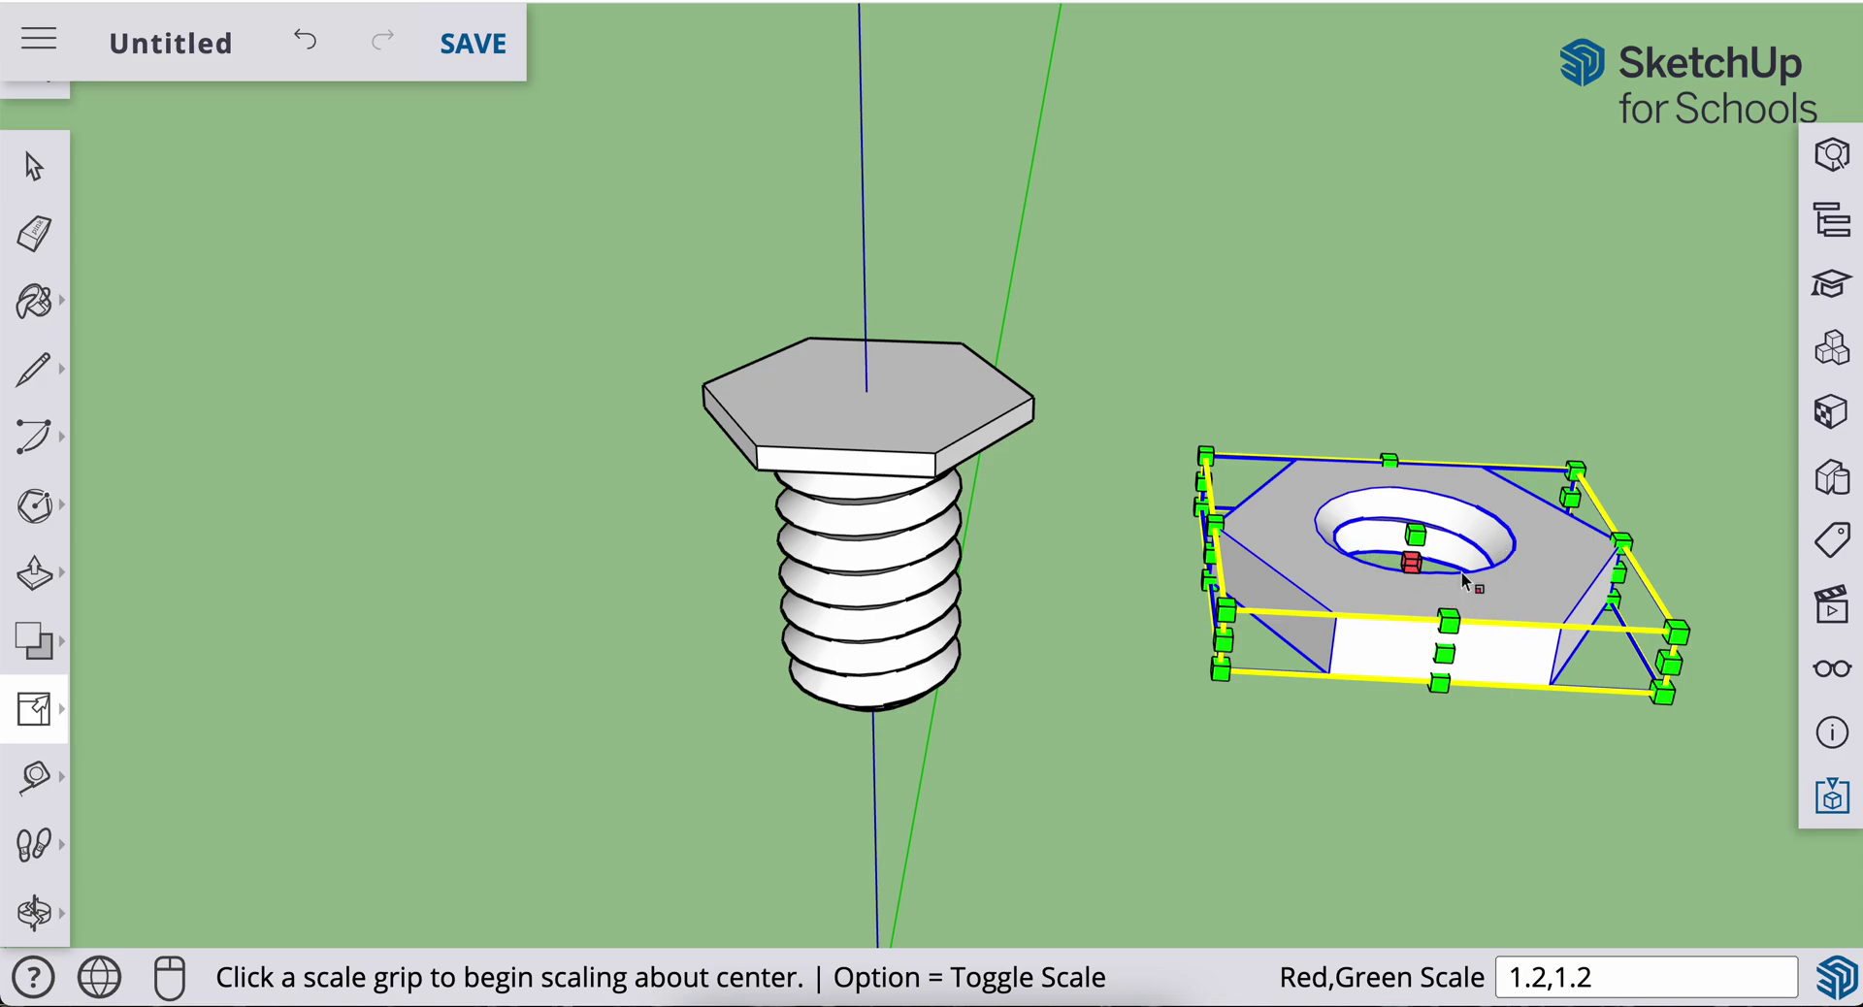
pyautogui.press('space')
pyautogui.click(1335, 720)
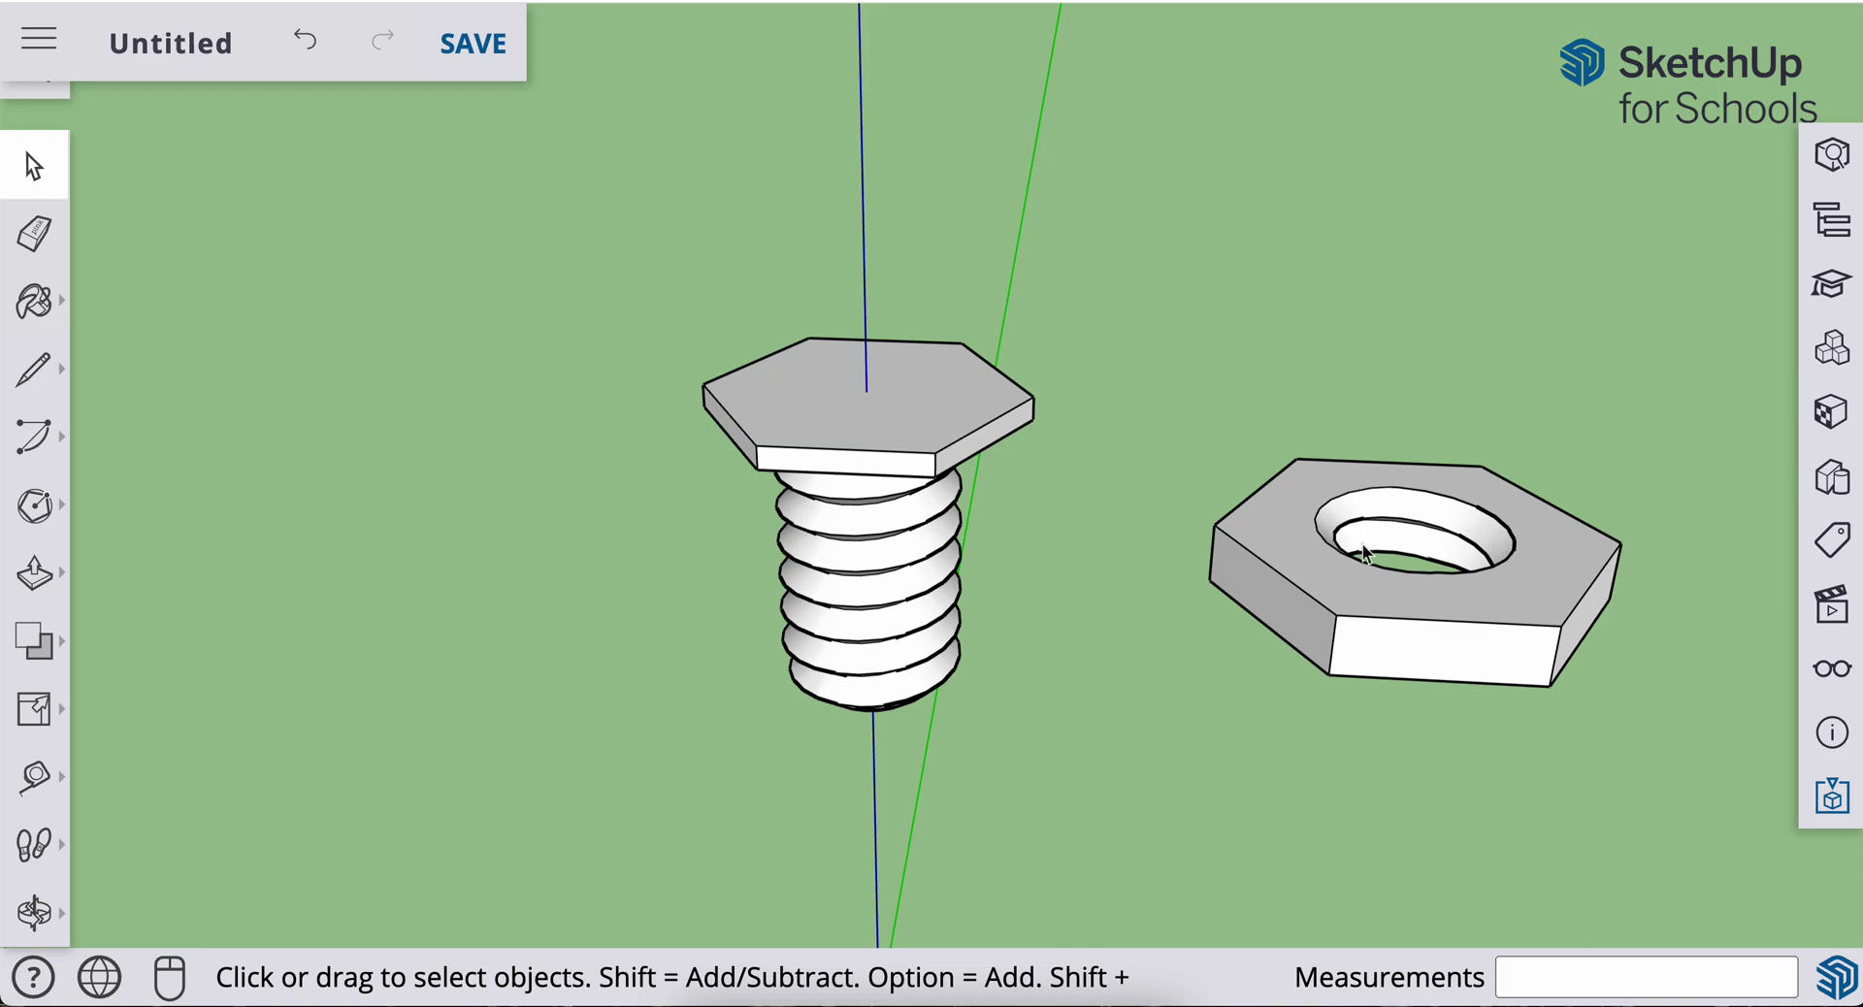
pyautogui.click(1424, 600)
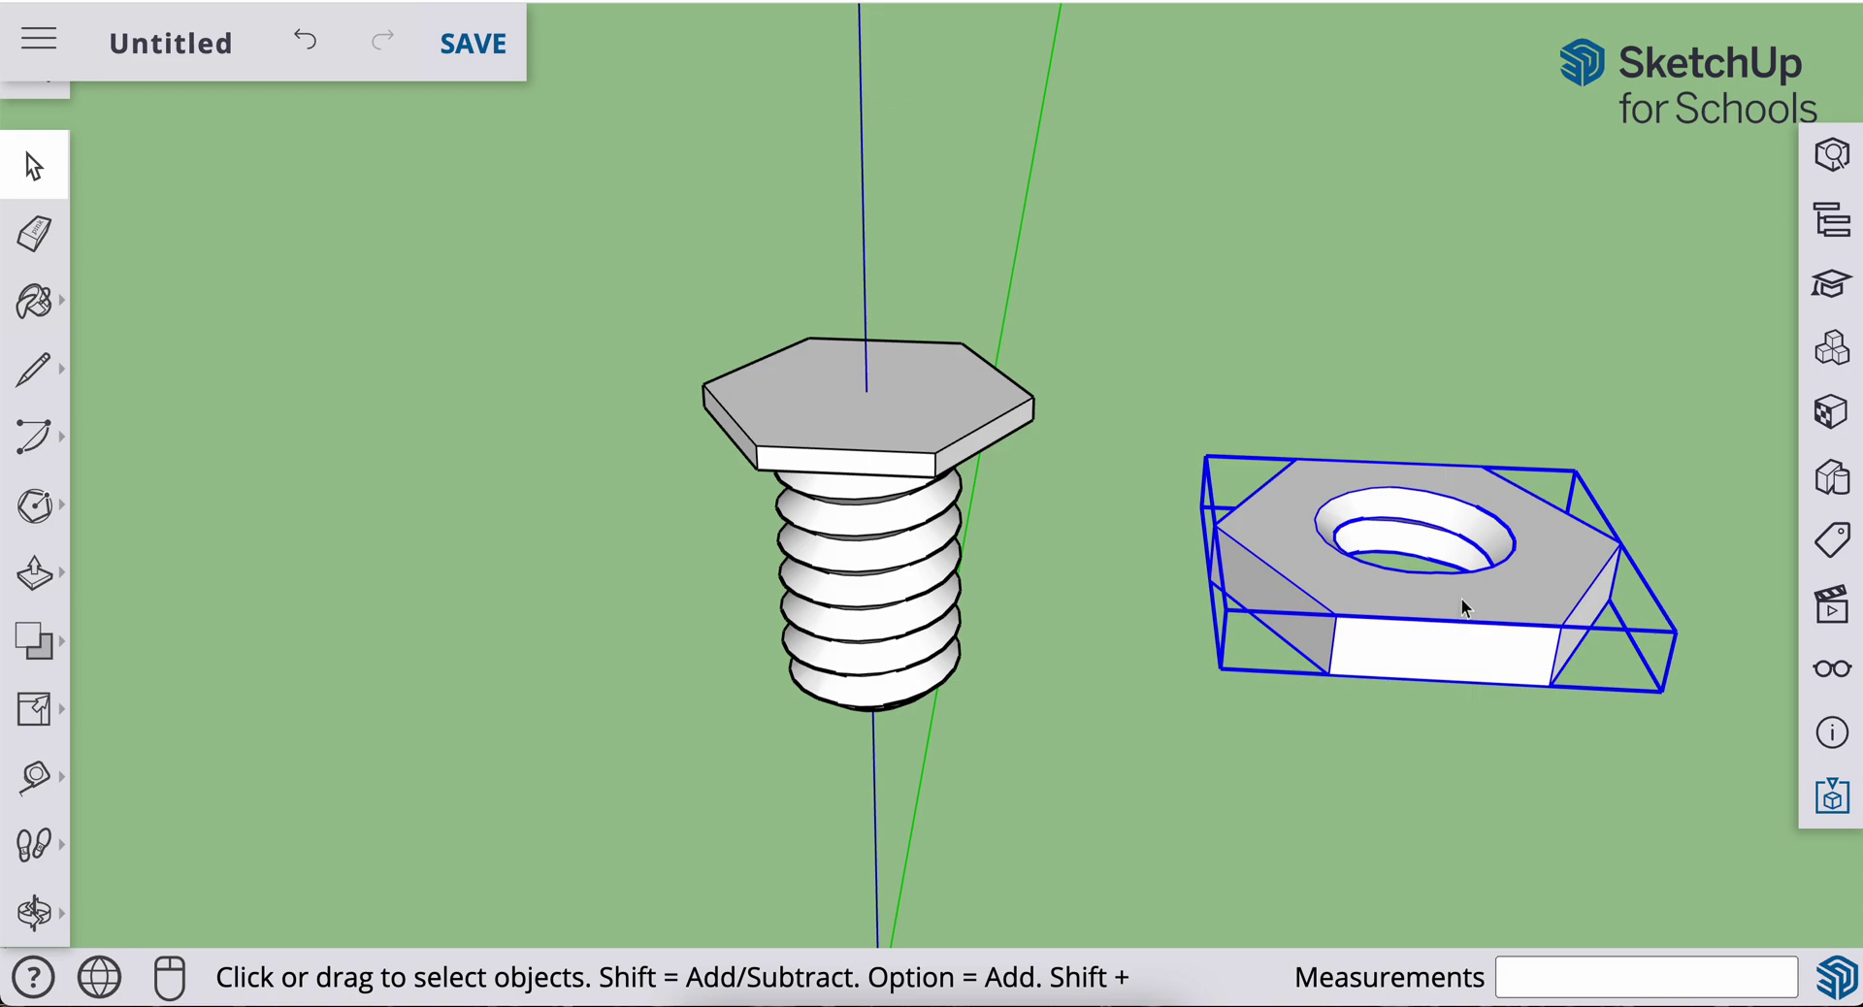
# - Edit the nut component and select its inner geometry, checking it from above and below
pyautogui.doubleClick(1464, 607)
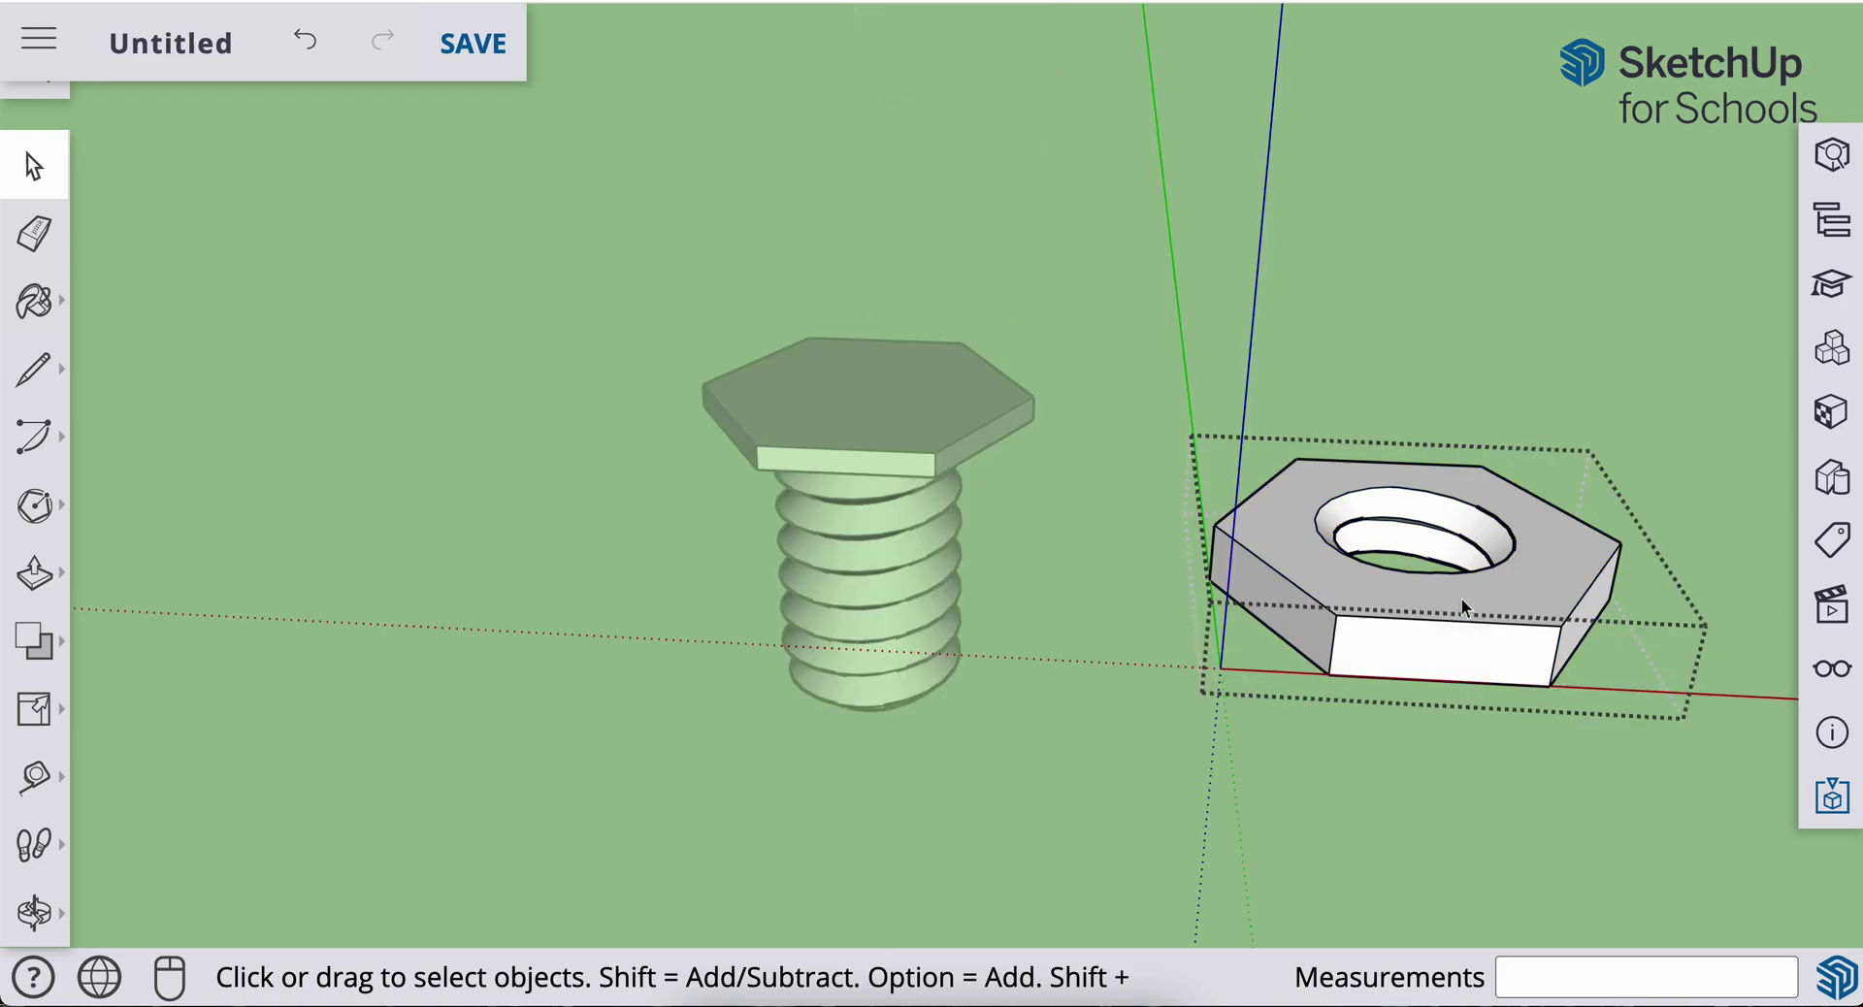
pyautogui.click(1279, 579)
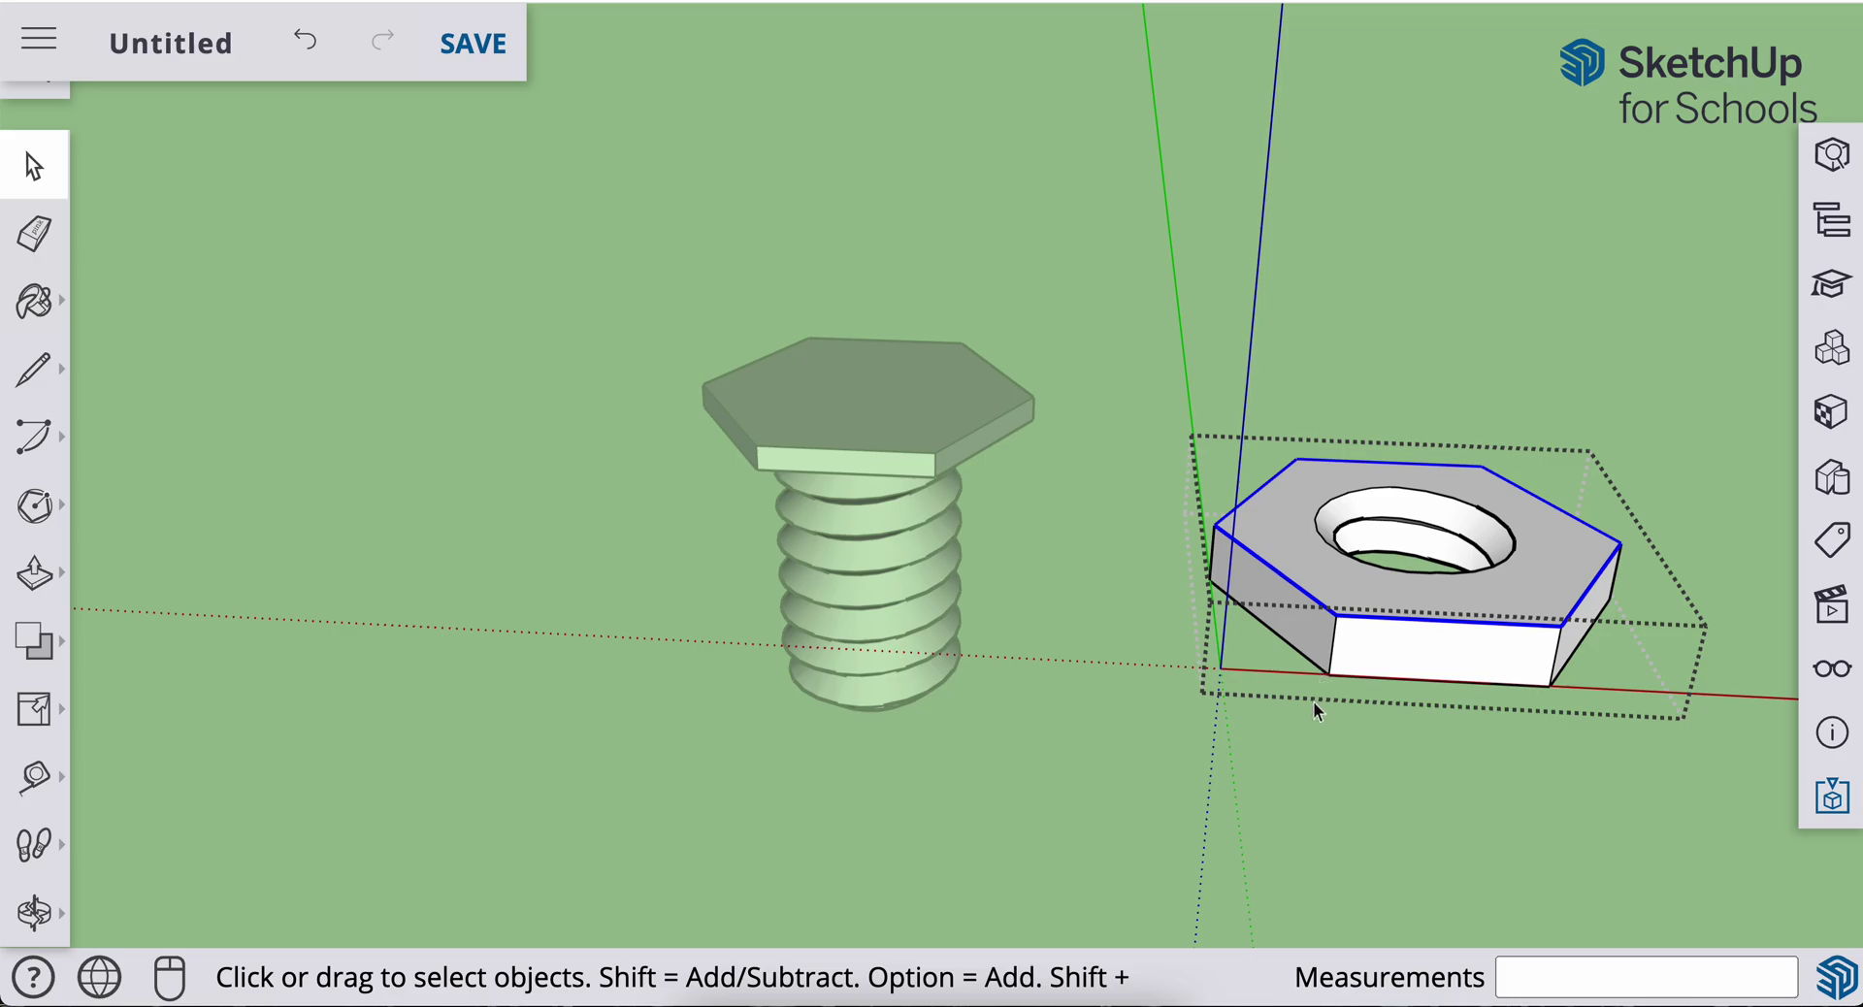
pyautogui.moveTo(1313, 701); pyautogui.dragTo(1329, 446, button='middle')
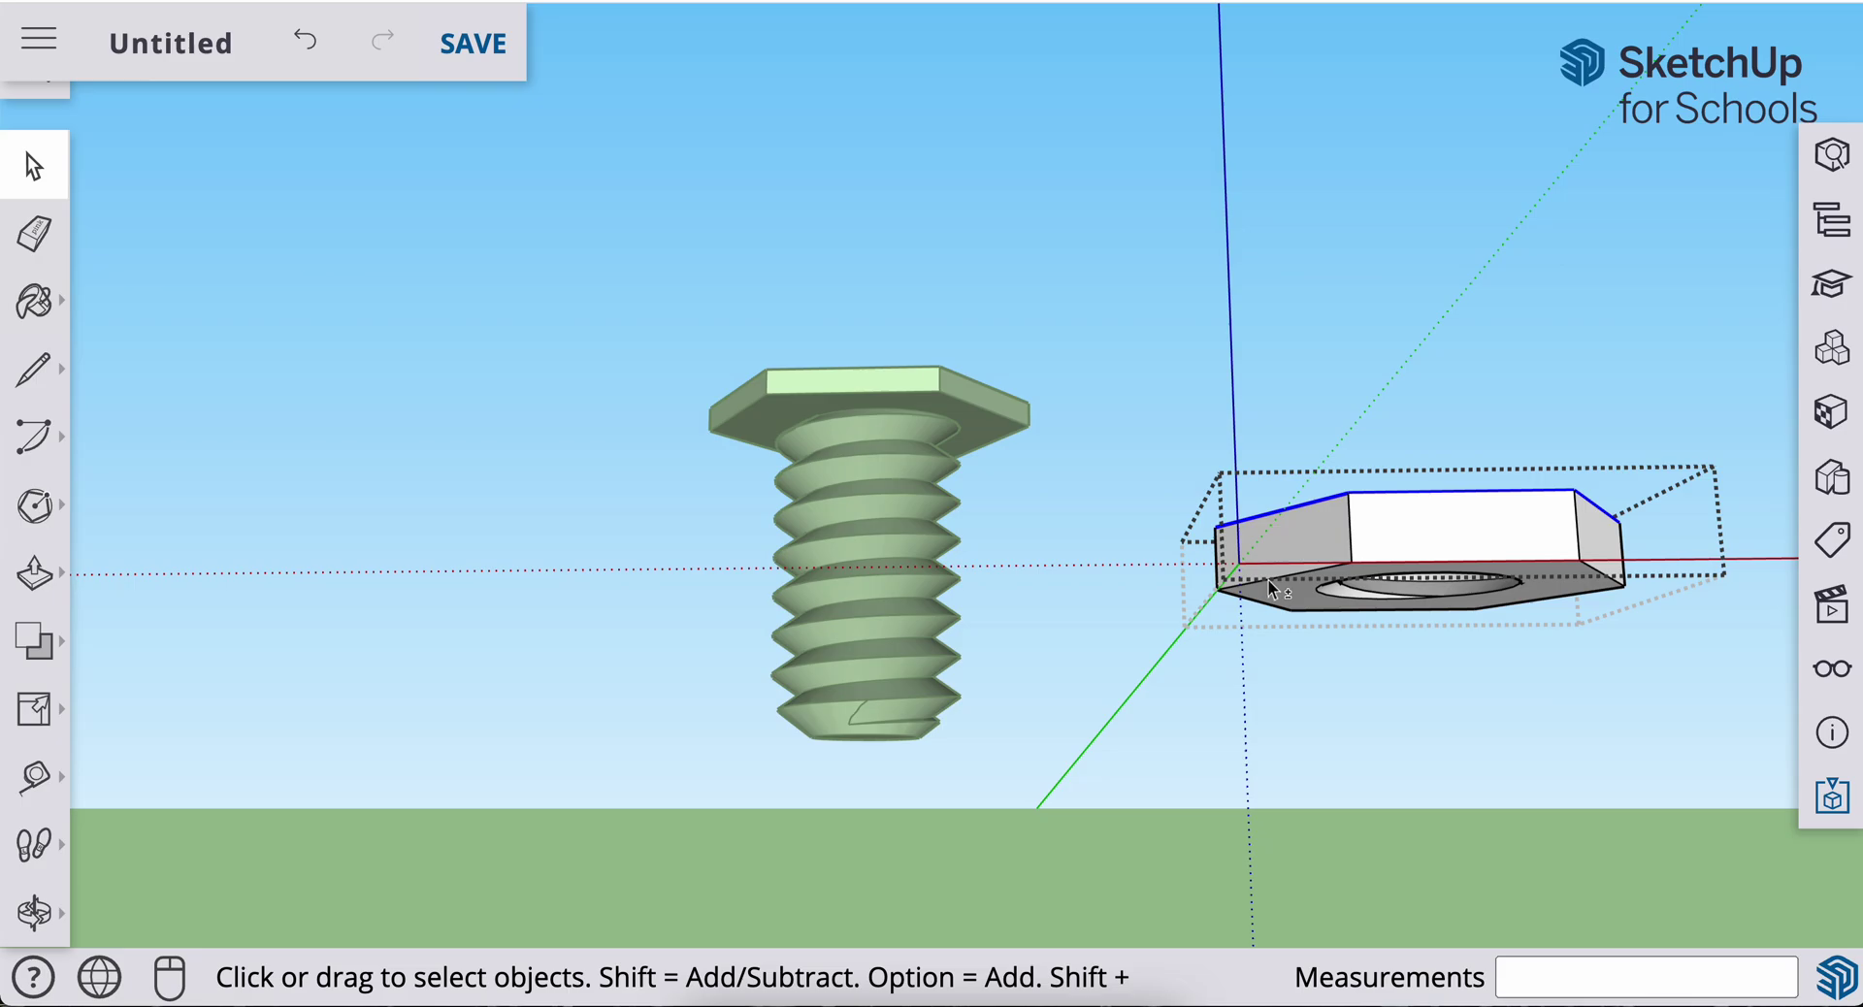
pyautogui.moveTo(1280, 568); pyautogui.dragTo(1324, 708, button='middle')
pyautogui.scroll(3, 1338, 561)
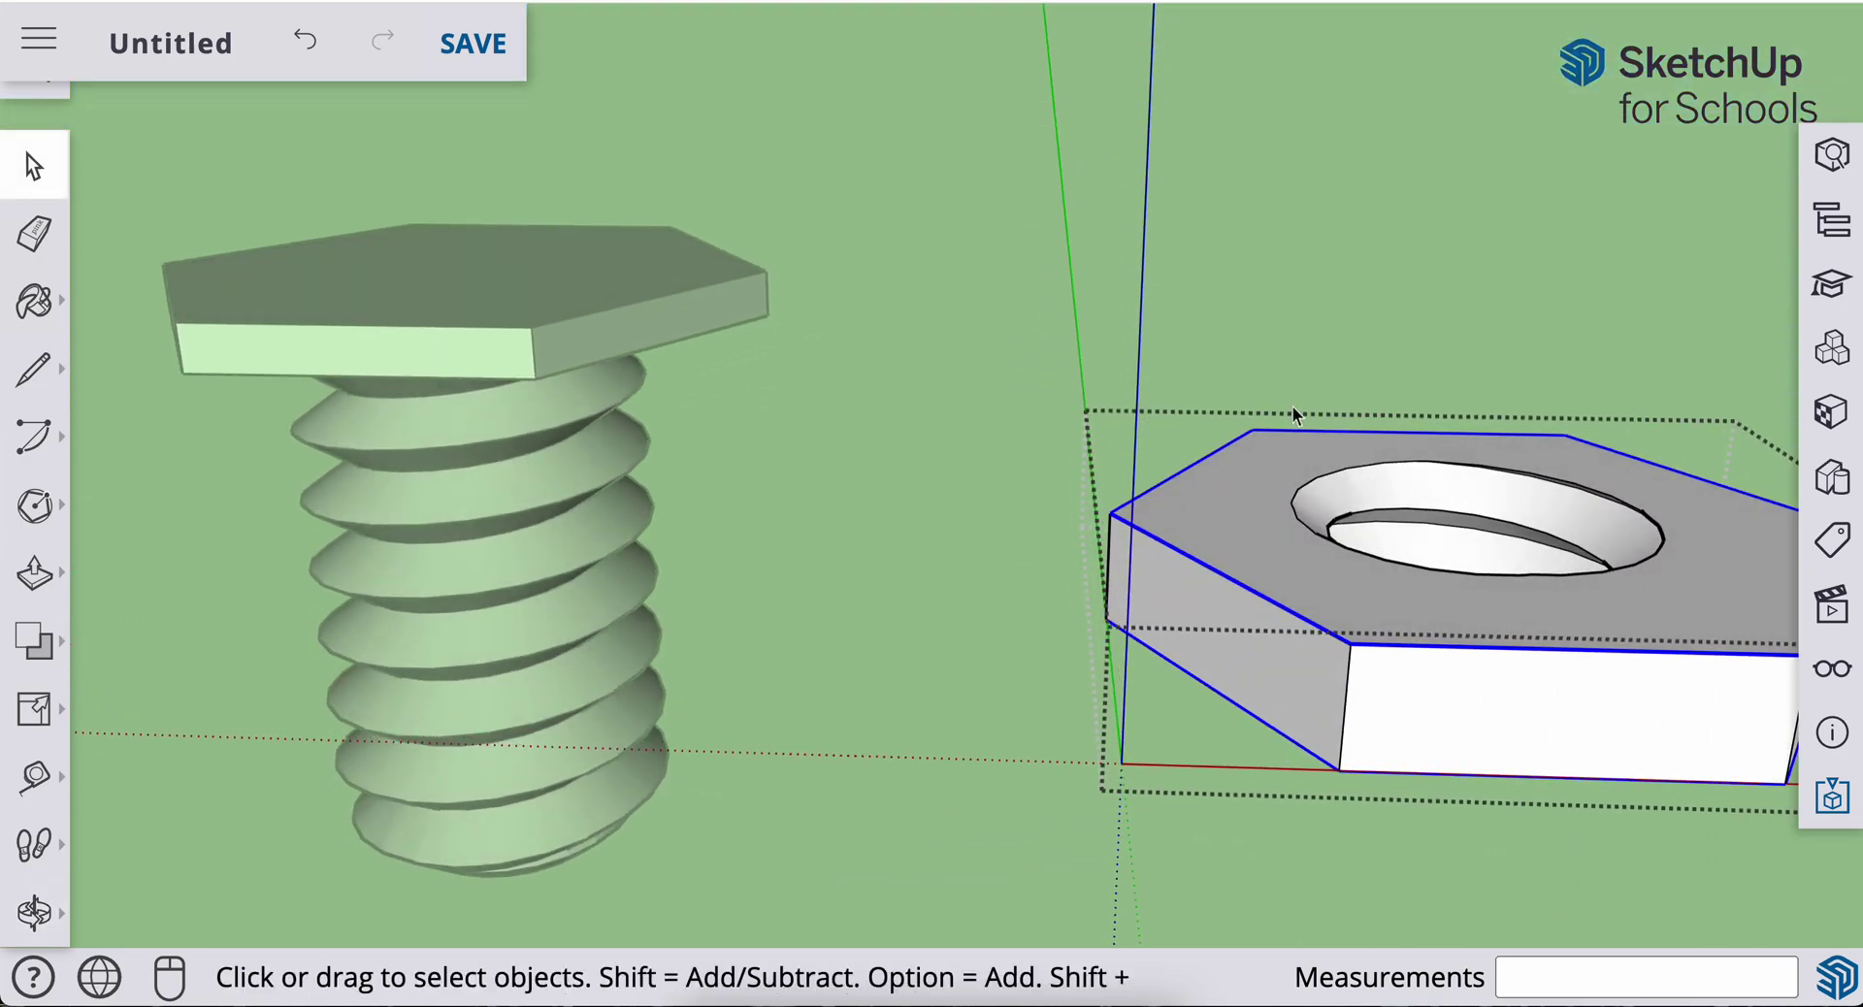
pyautogui.moveTo(1252, 813); pyautogui.dragTo(1298, 515, button='middle')
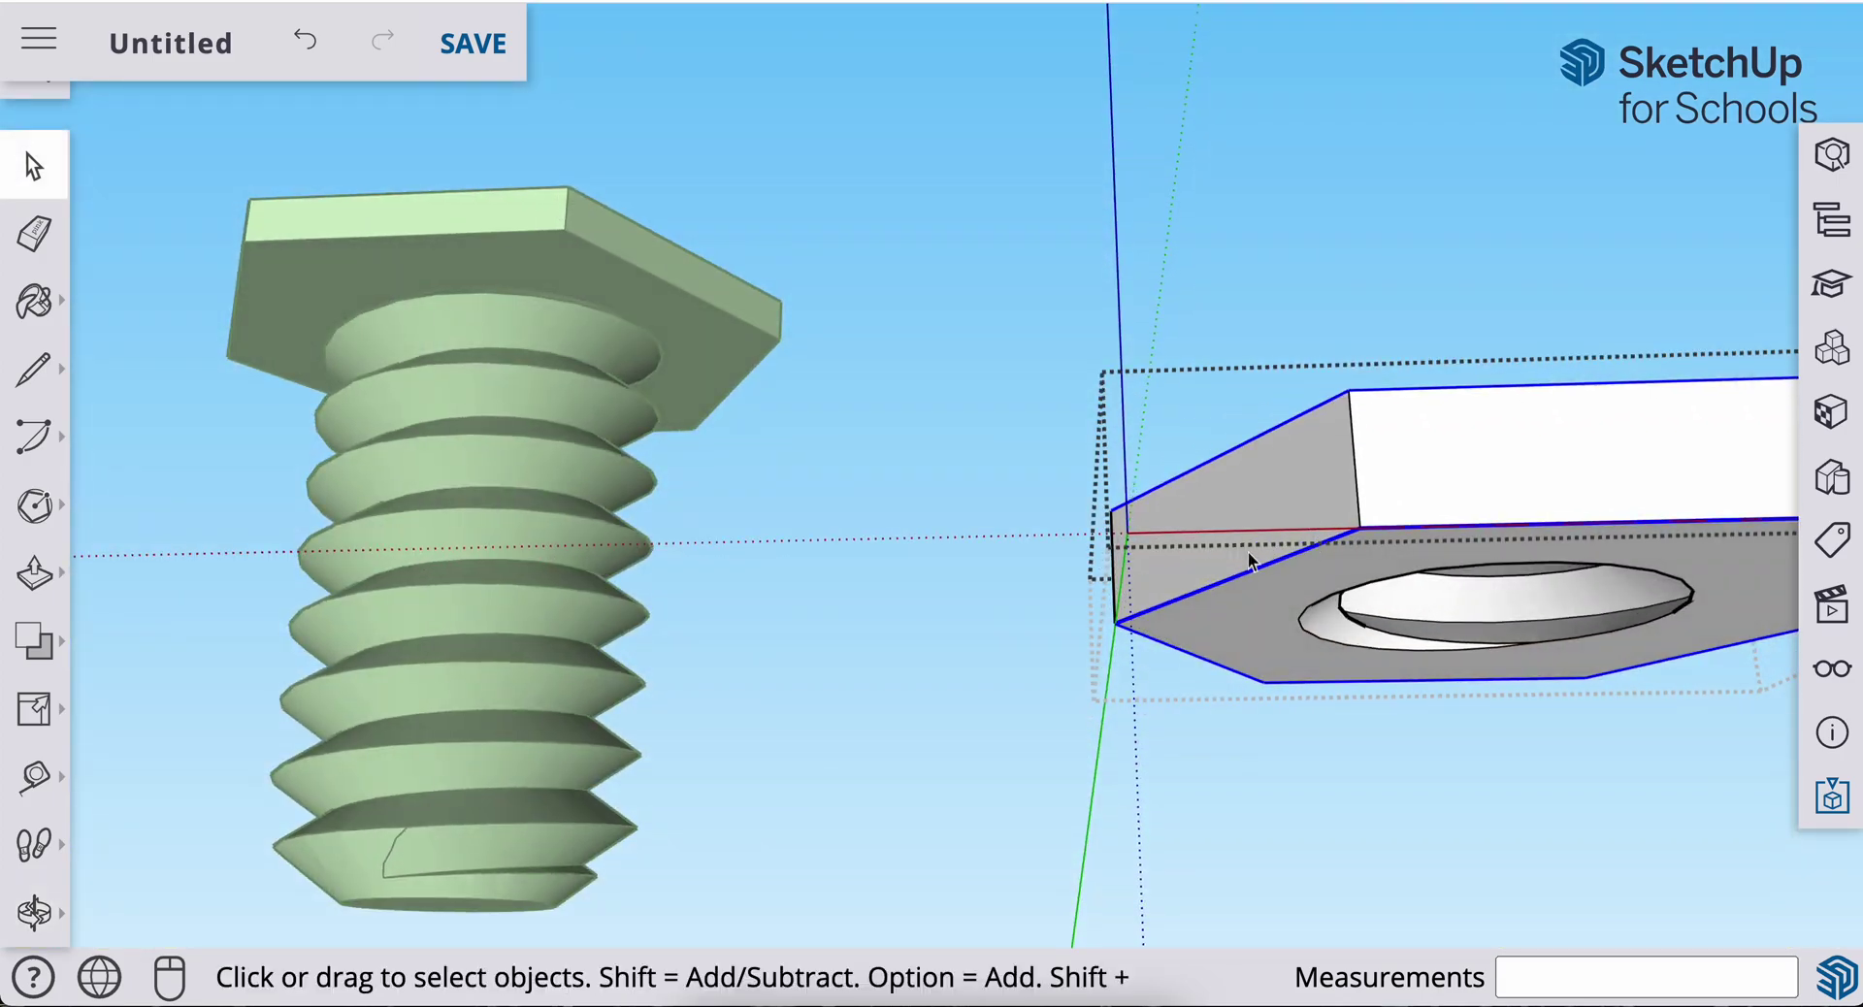
pyautogui.moveTo(1366, 664); pyautogui.dragTo(1359, 726, button='middle')
pyautogui.scroll(-3, 1359, 725)
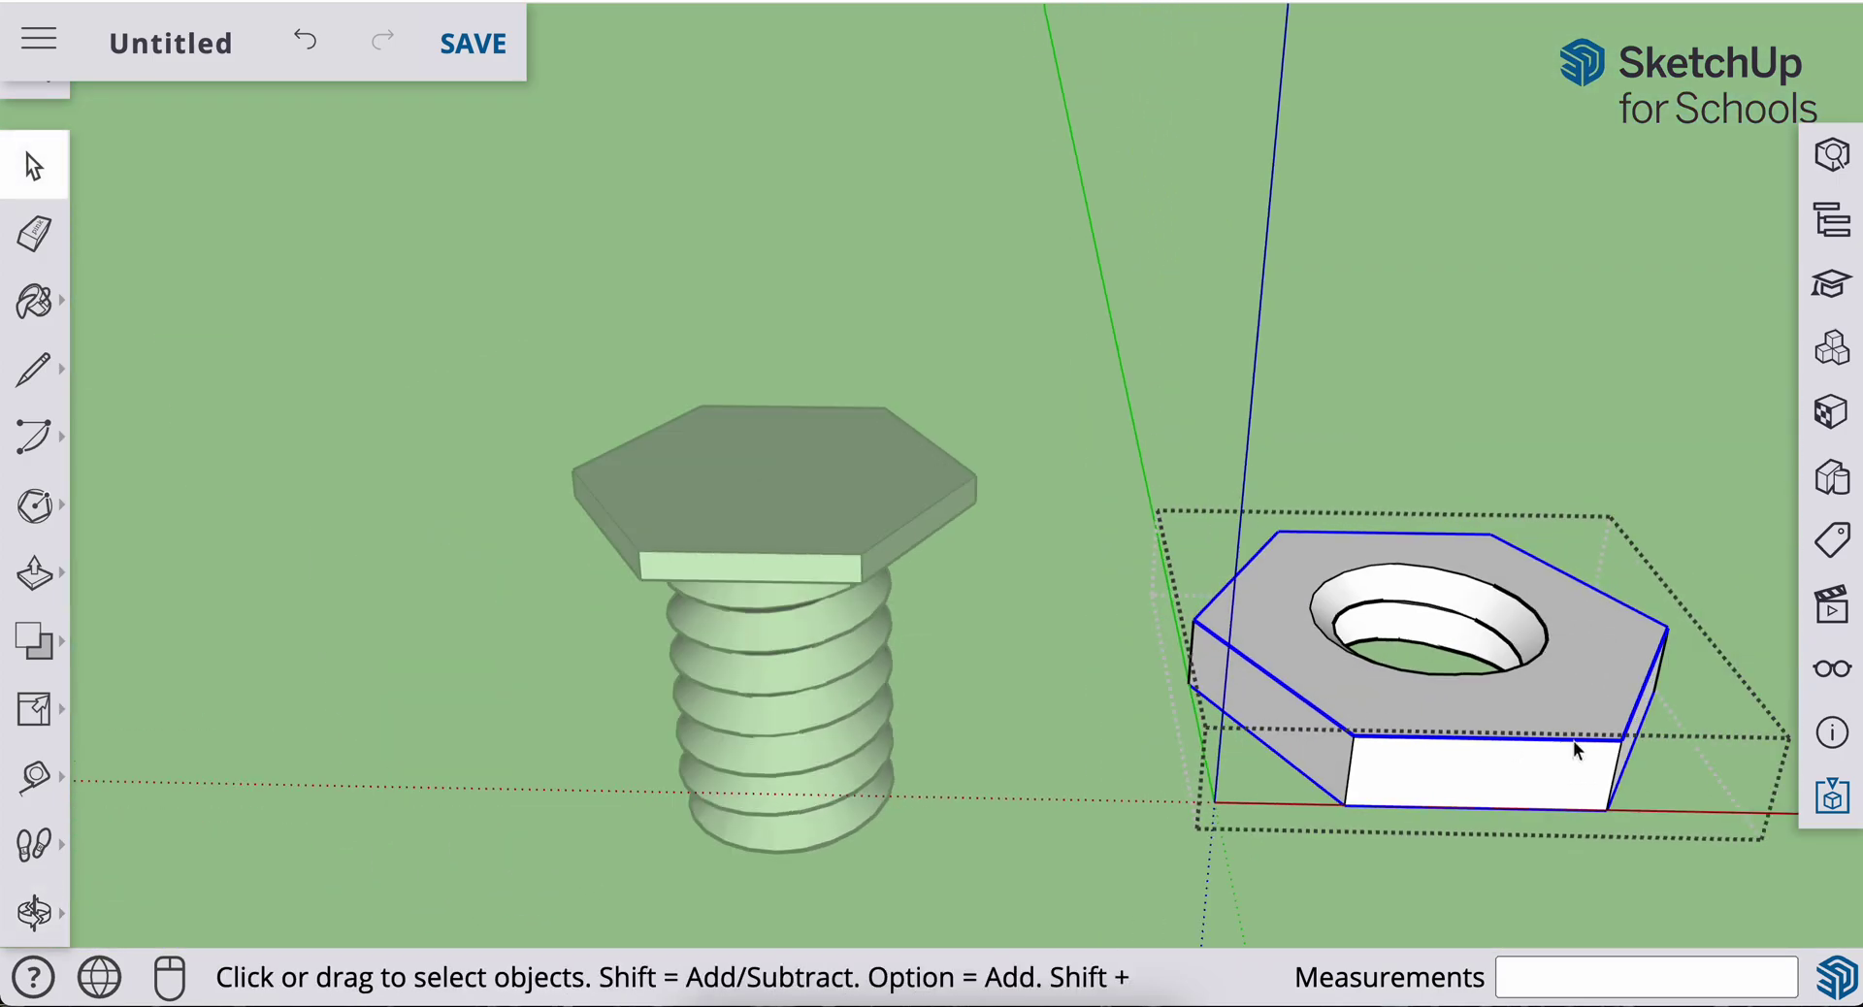
pyautogui.press('s')
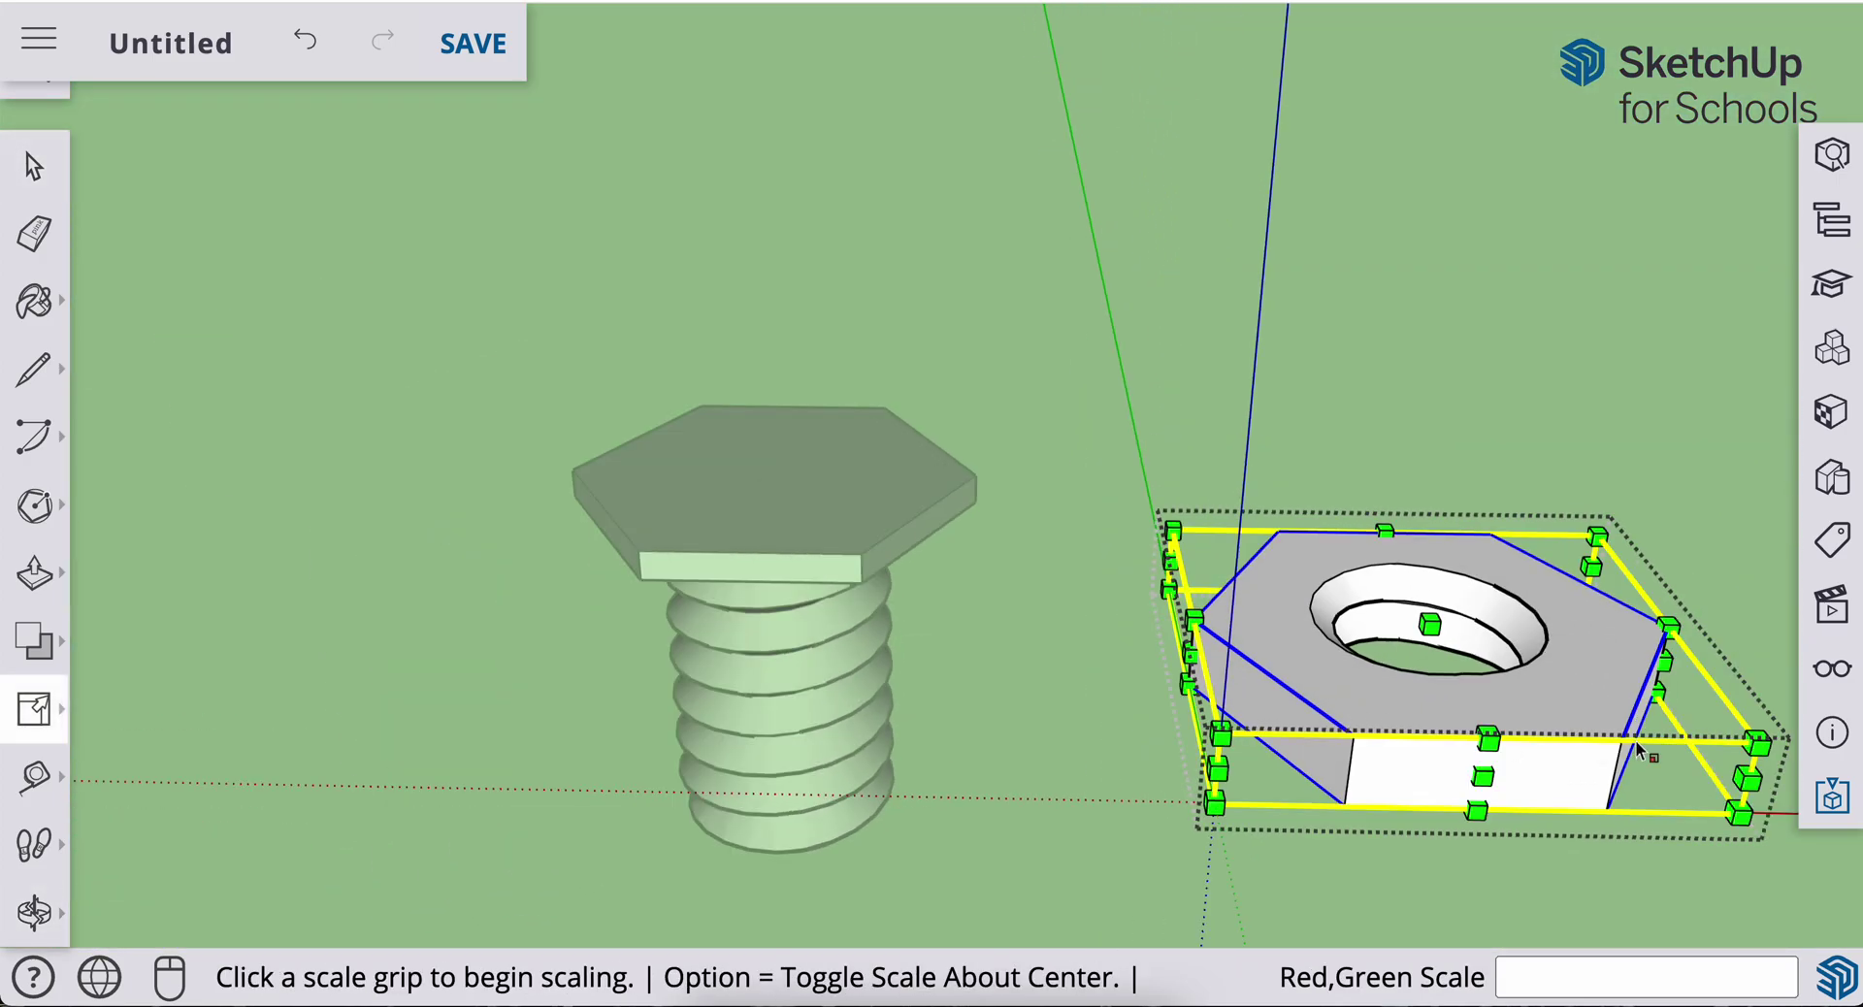
# - Scale the nut's geometry about its center by .83,.83 to match the bolt head
pyautogui.click(1754, 779)
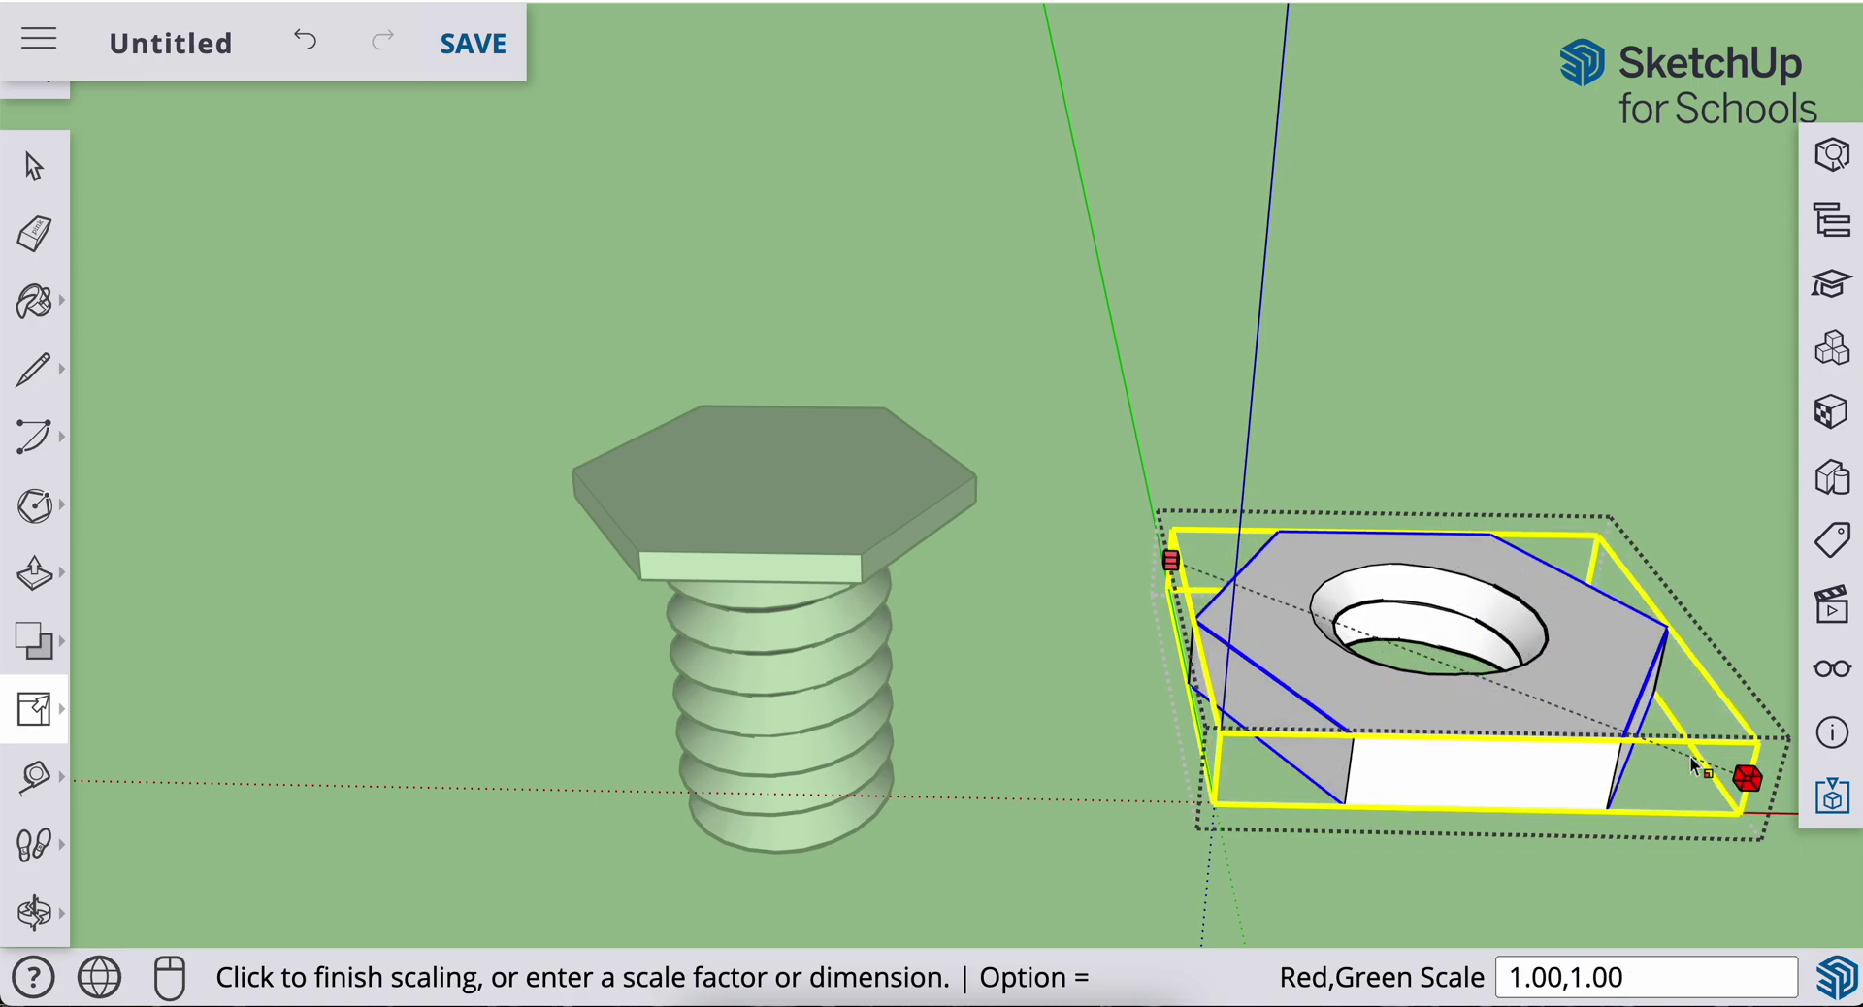
pyautogui.press('alt')
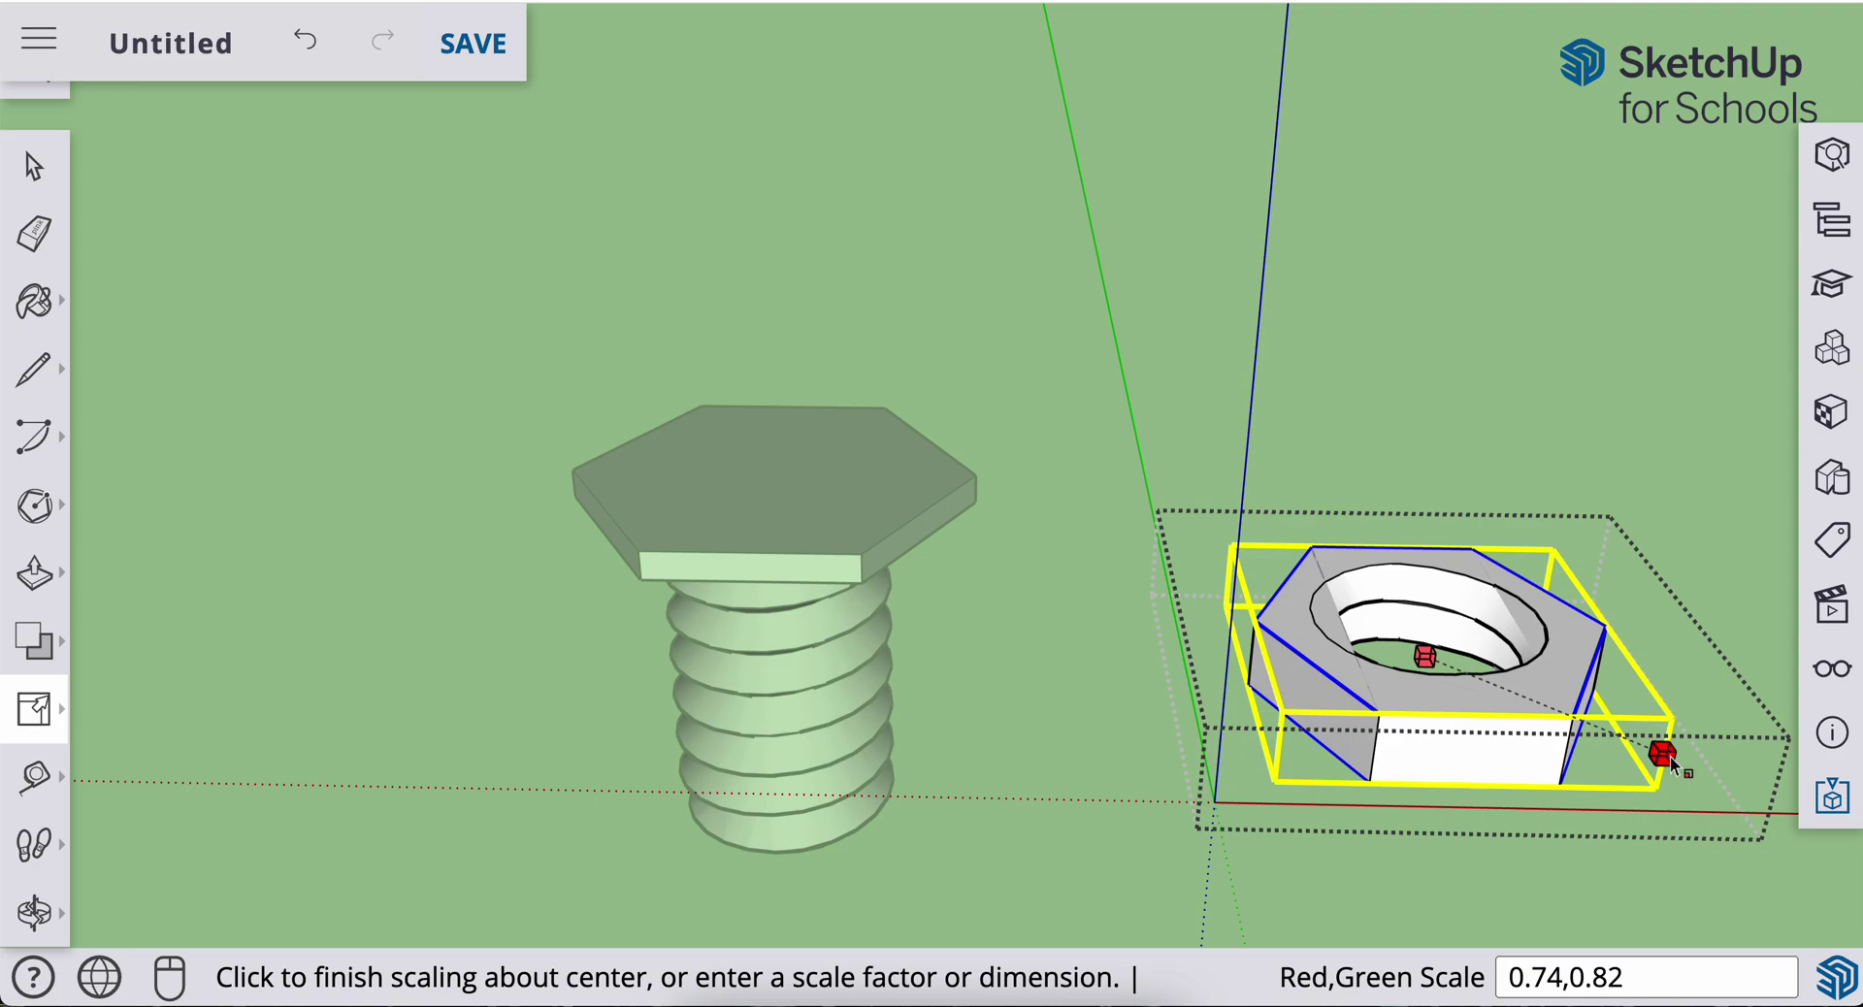
pyautogui.write('.83,.83')
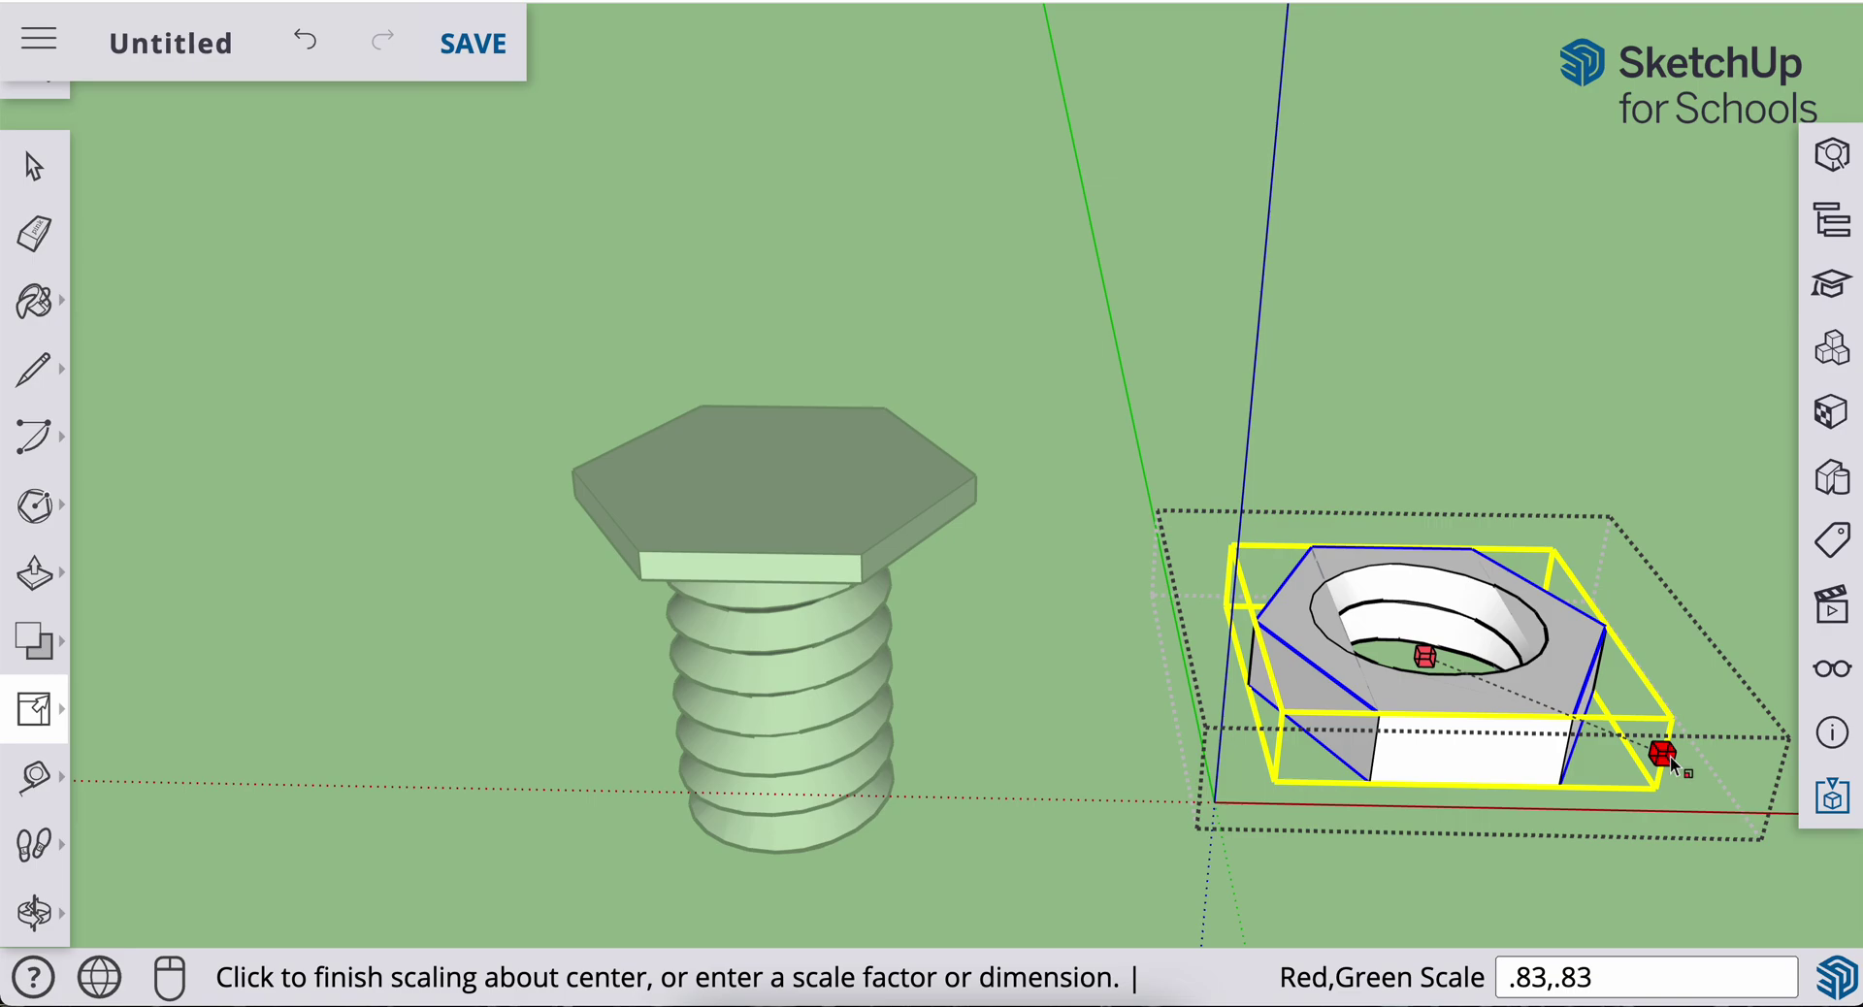
pyautogui.press('Return')
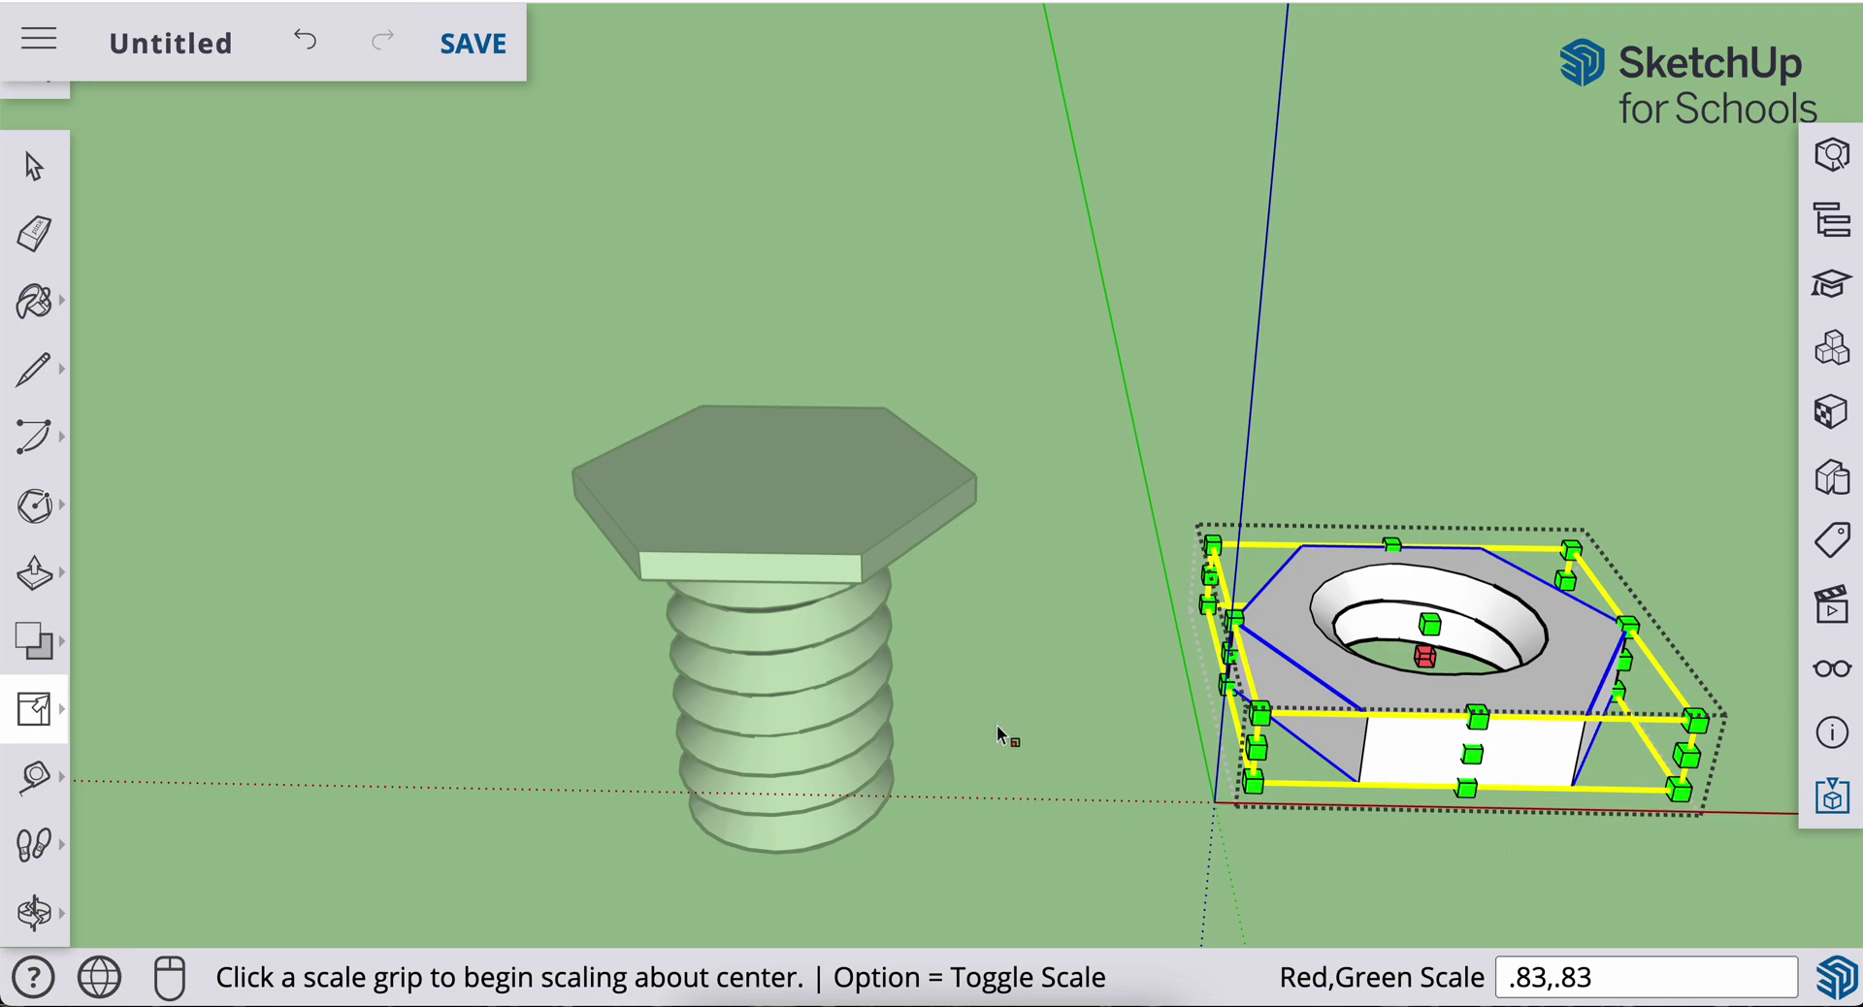
pyautogui.press('space')
pyautogui.click(1086, 729)
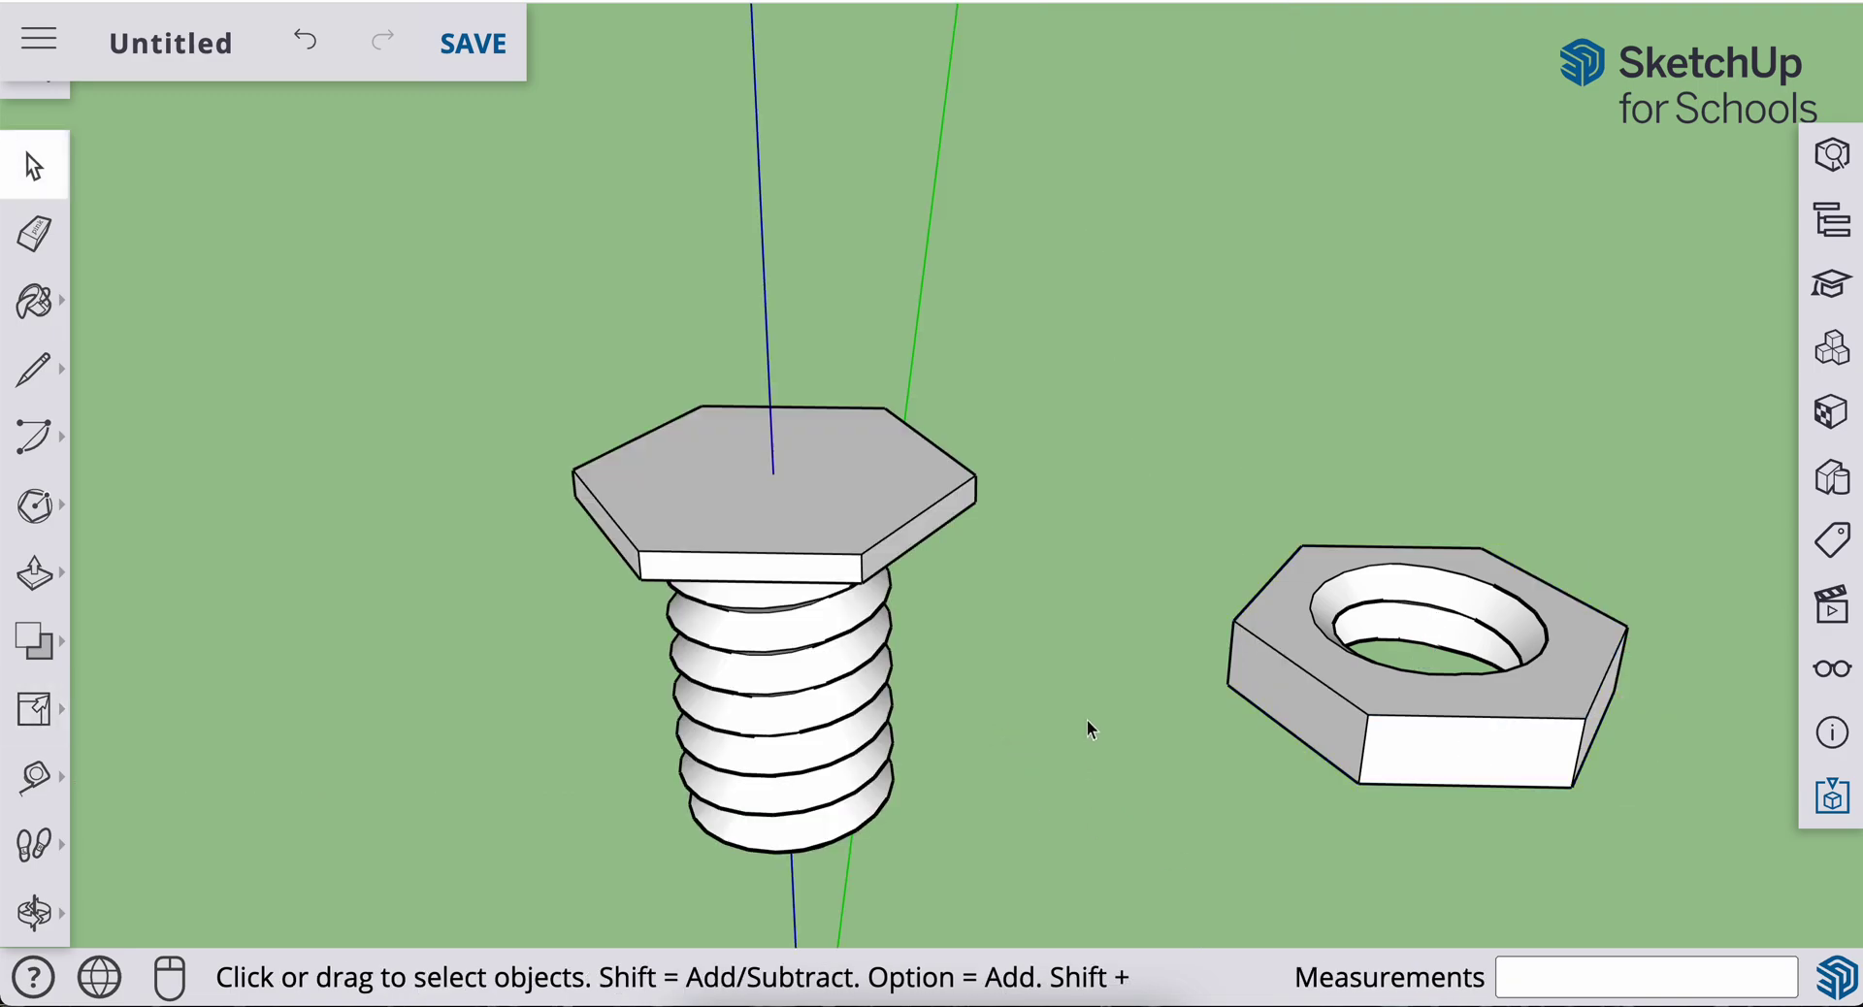
pyautogui.scroll(-5, 1087, 720)
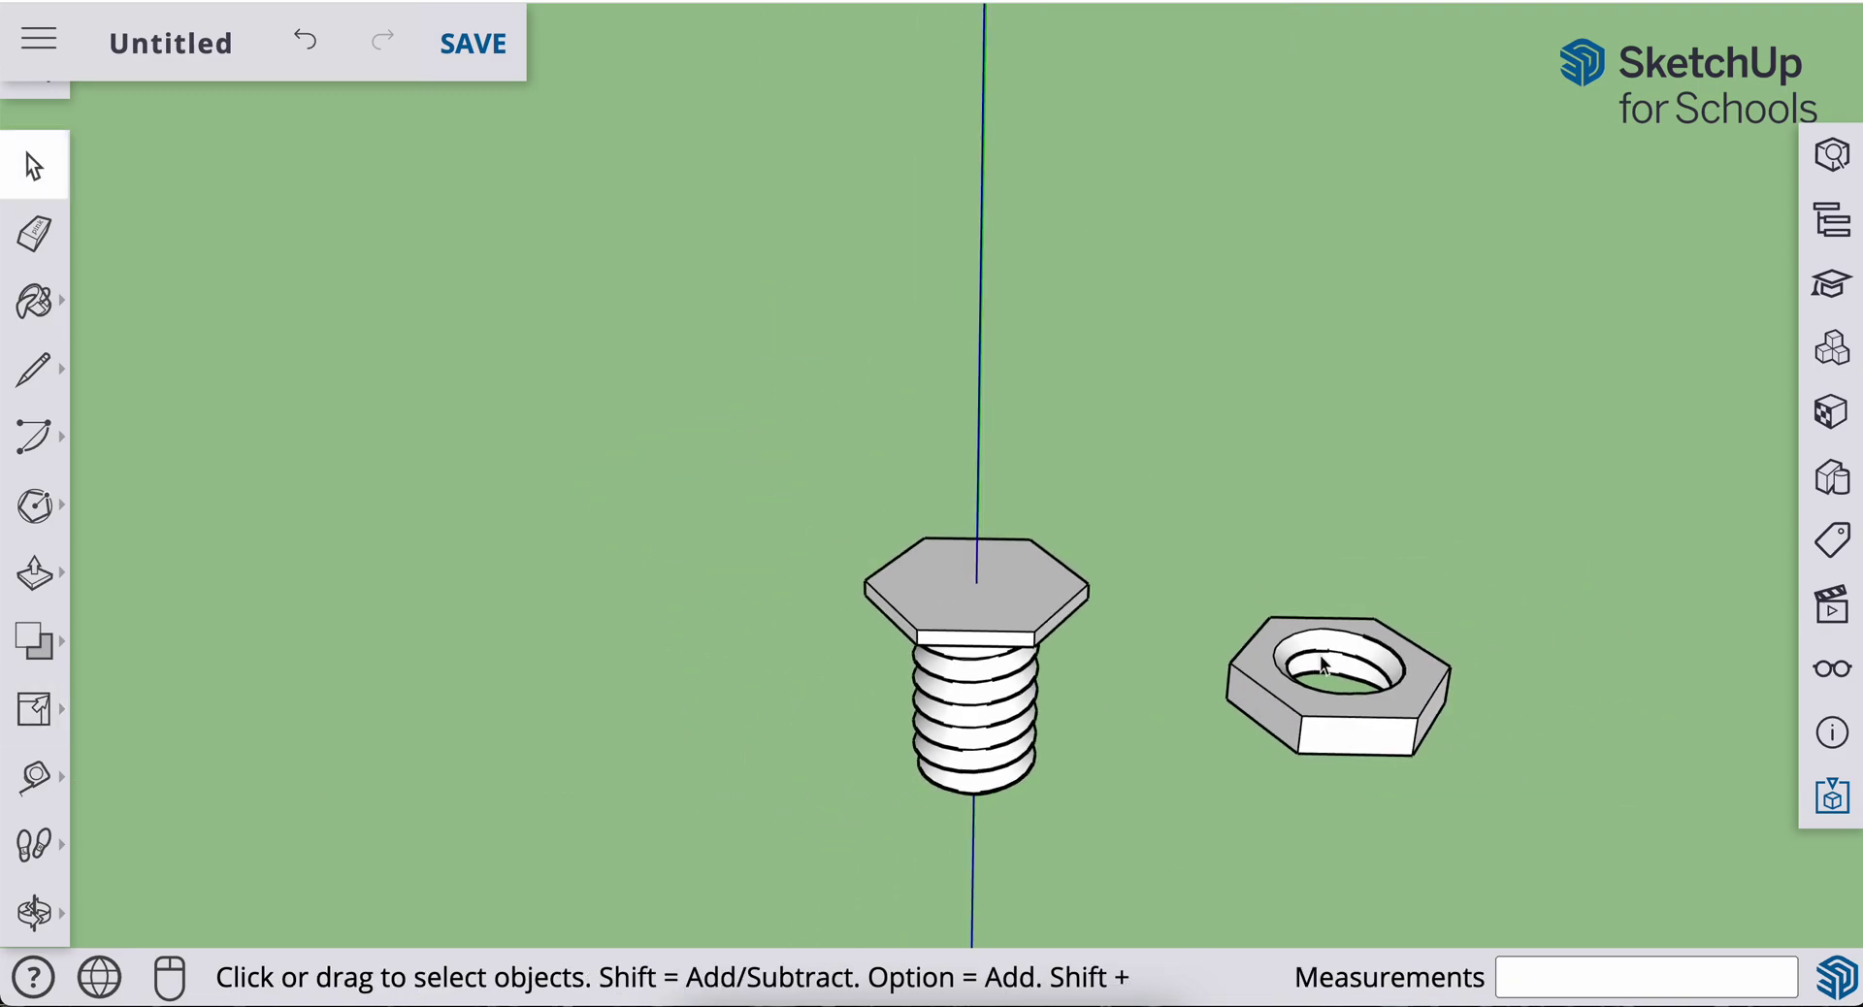